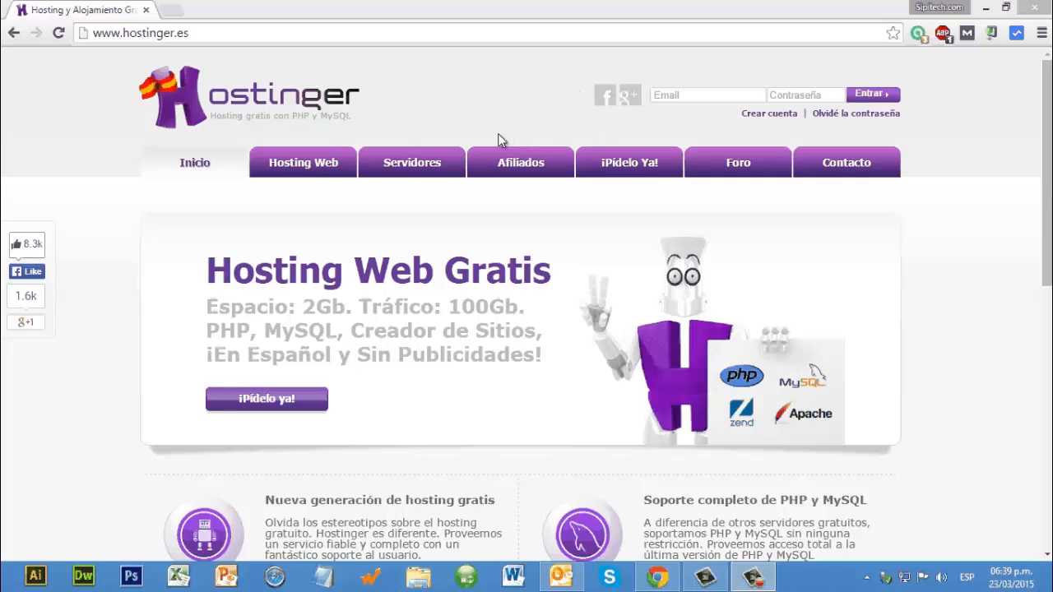
# Check the current web address and scroll through the Hostinger homepage.
pyautogui.click(215, 40)
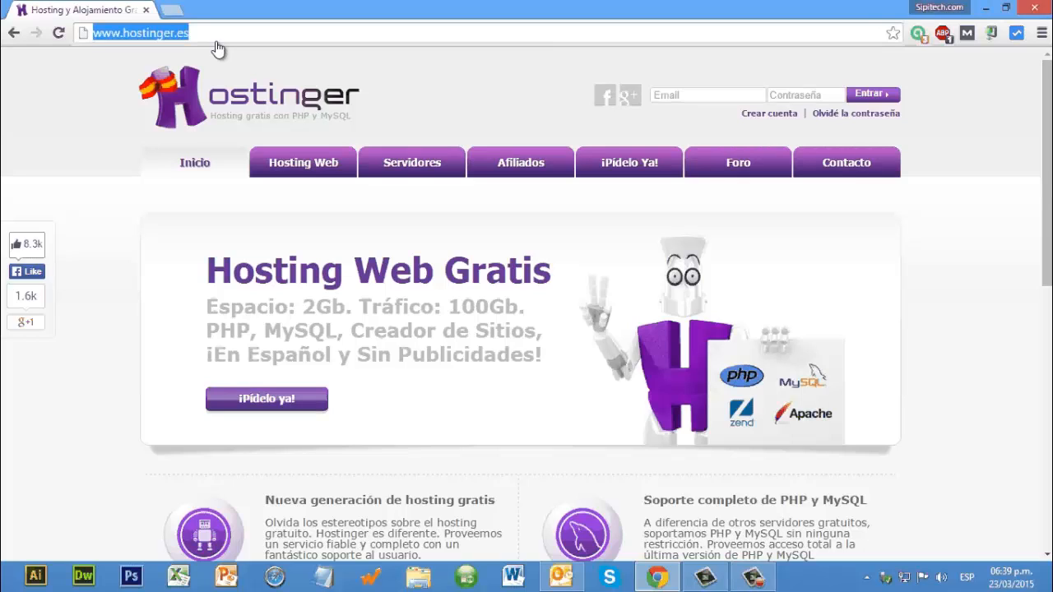
pyautogui.click(776, 118)
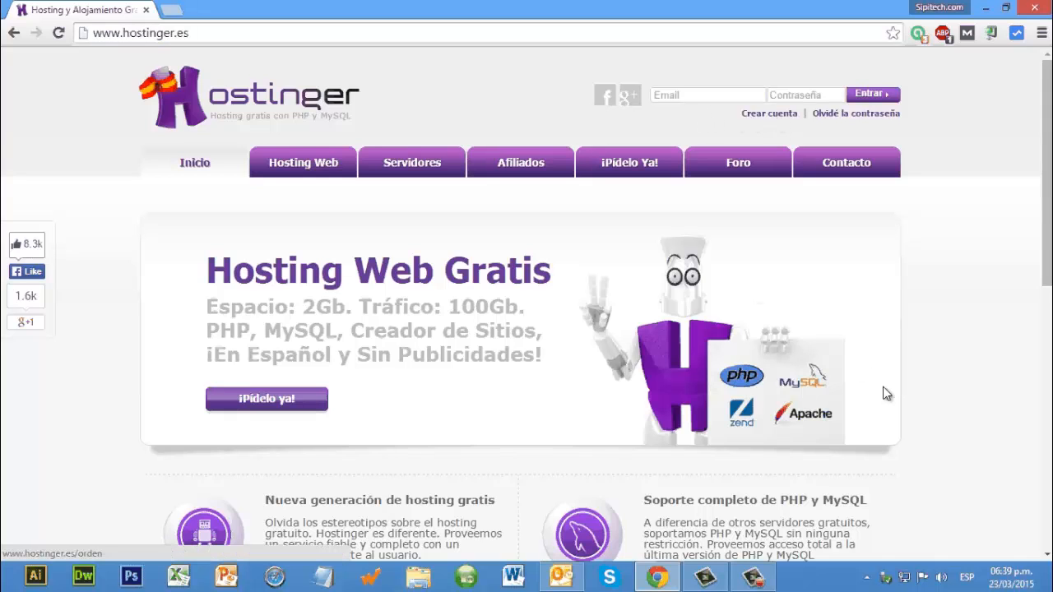
pyautogui.scroll(-8, 804, 403)
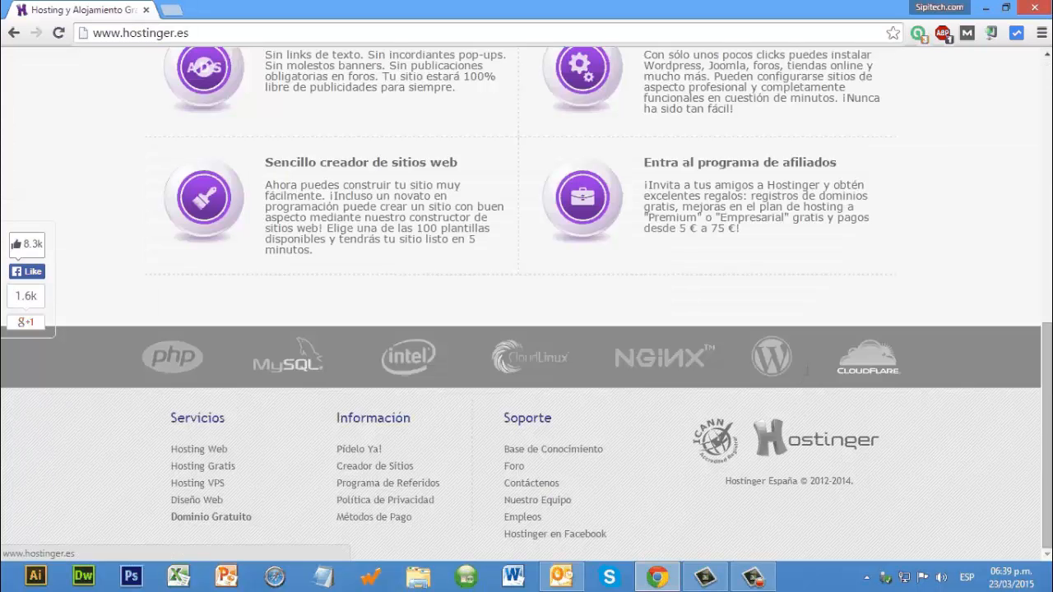
pyautogui.scroll(8, 817, 309)
pyautogui.scroll(-7, 800, 281)
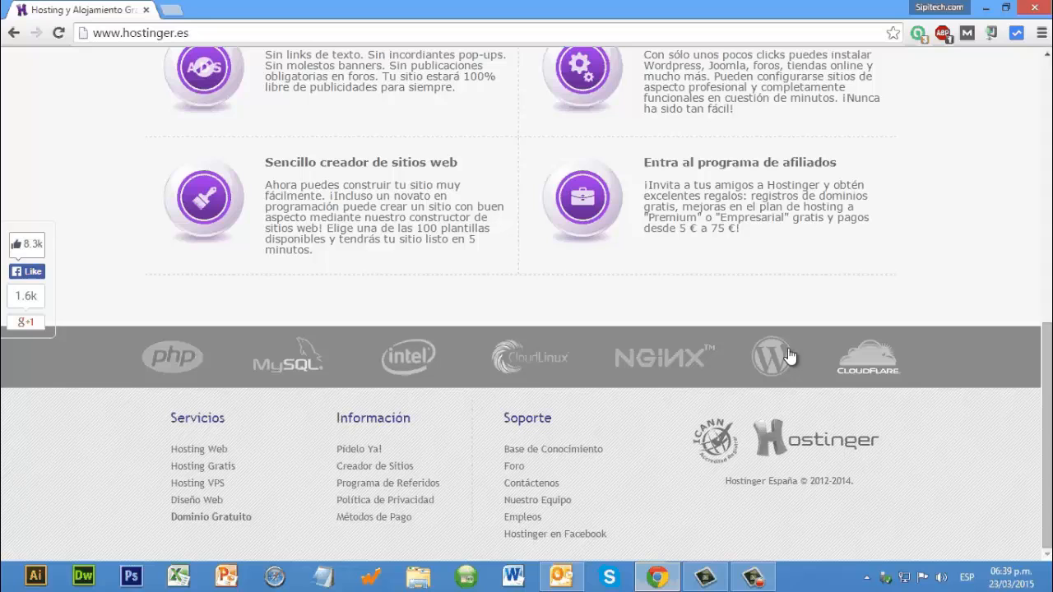
pyautogui.scroll(8, 790, 354)
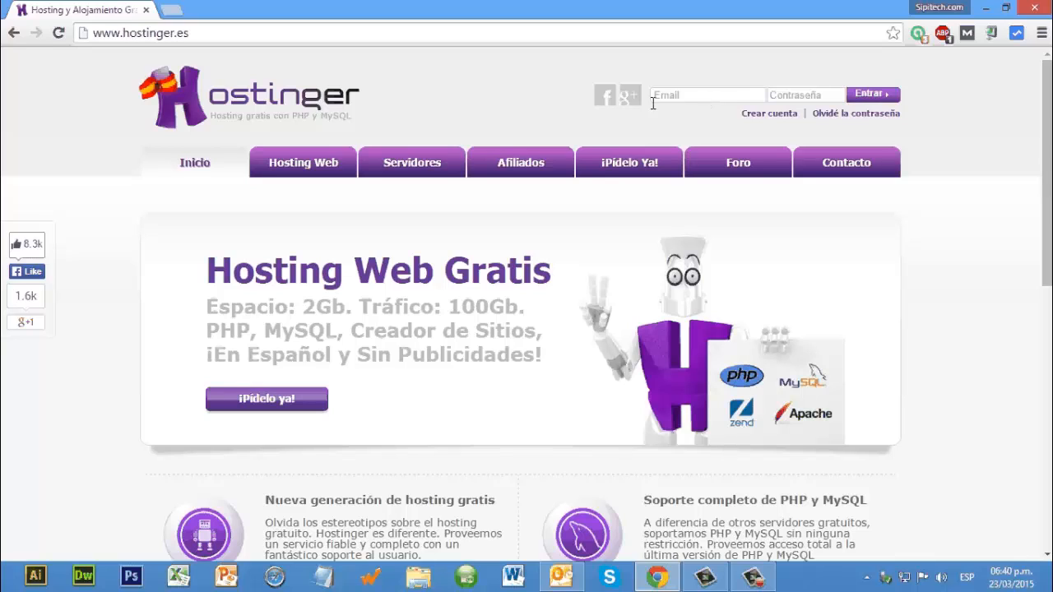
# Open the 'Crear cuenta' page and review its name and e-mail fields and Facebook/Google options.
pyautogui.click(753, 115)
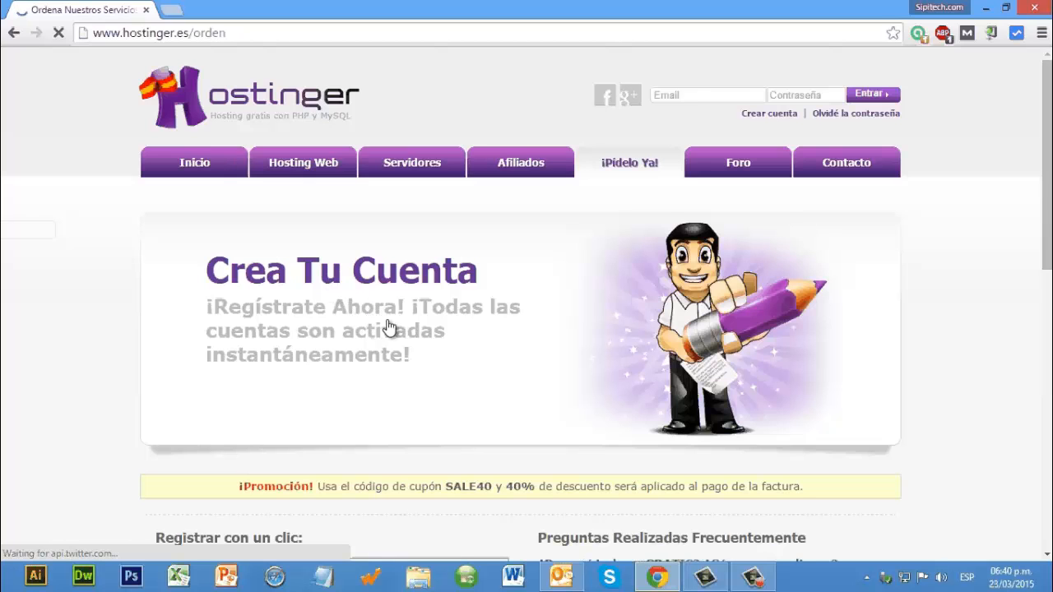
pyautogui.scroll(-4, 402, 325)
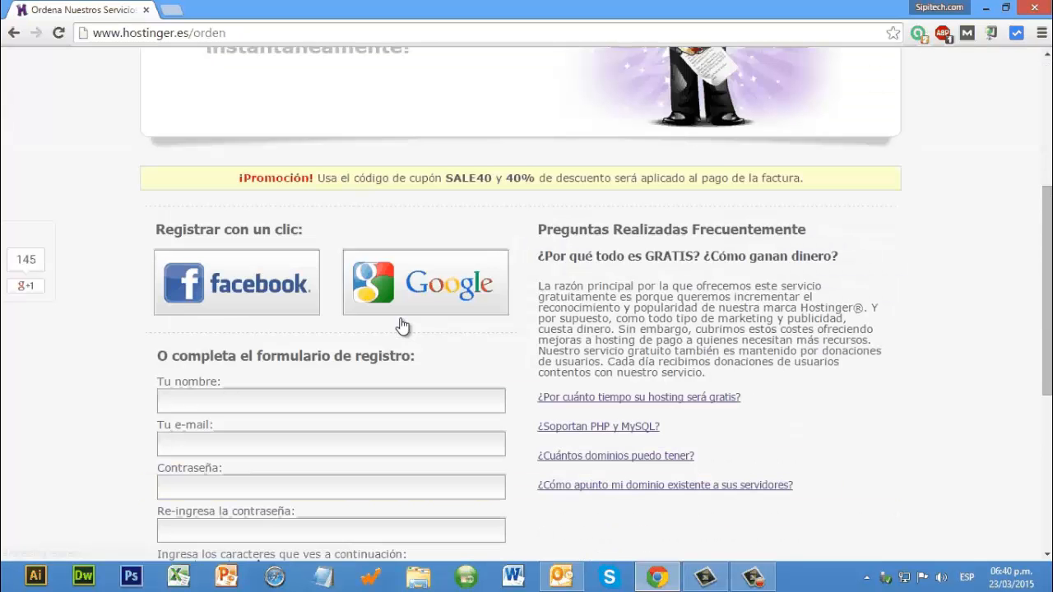
pyautogui.scroll(-2, 205, 245)
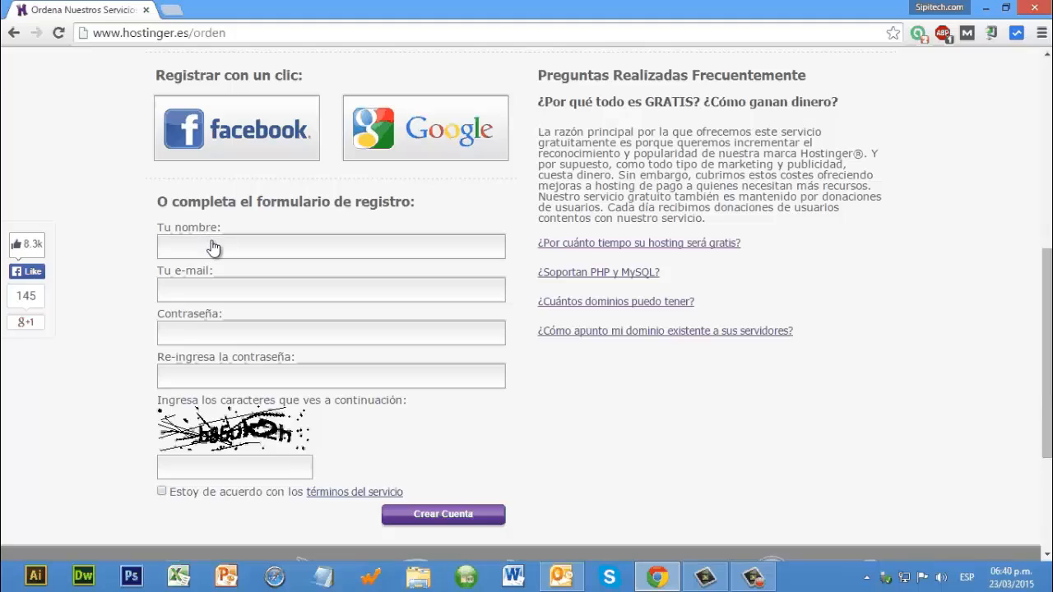
pyautogui.click(197, 251)
pyautogui.press('Tab')
pyautogui.scroll(3, 406, 345)
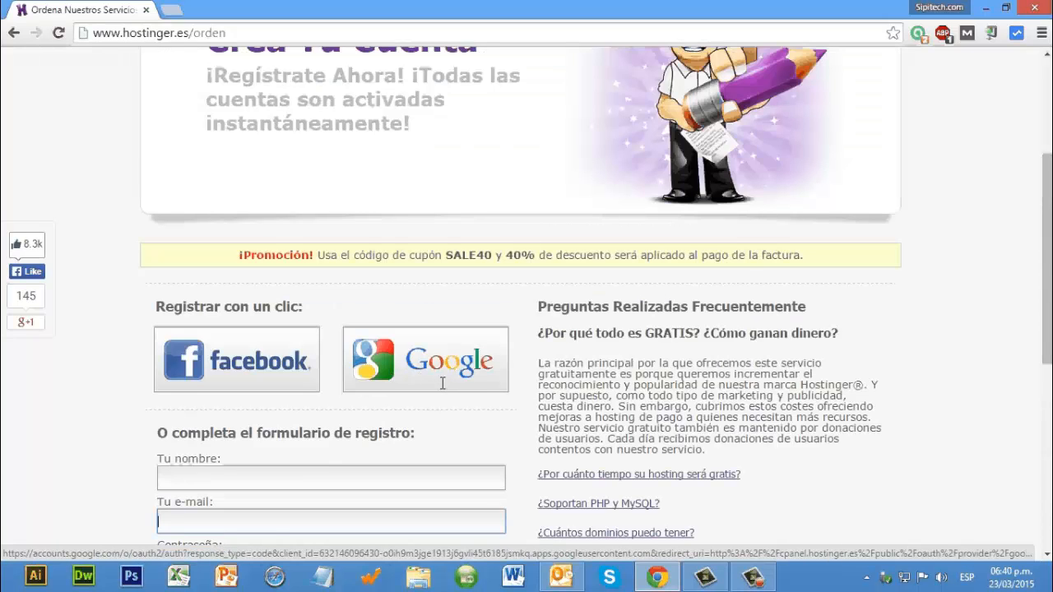
pyautogui.scroll(3, 802, 136)
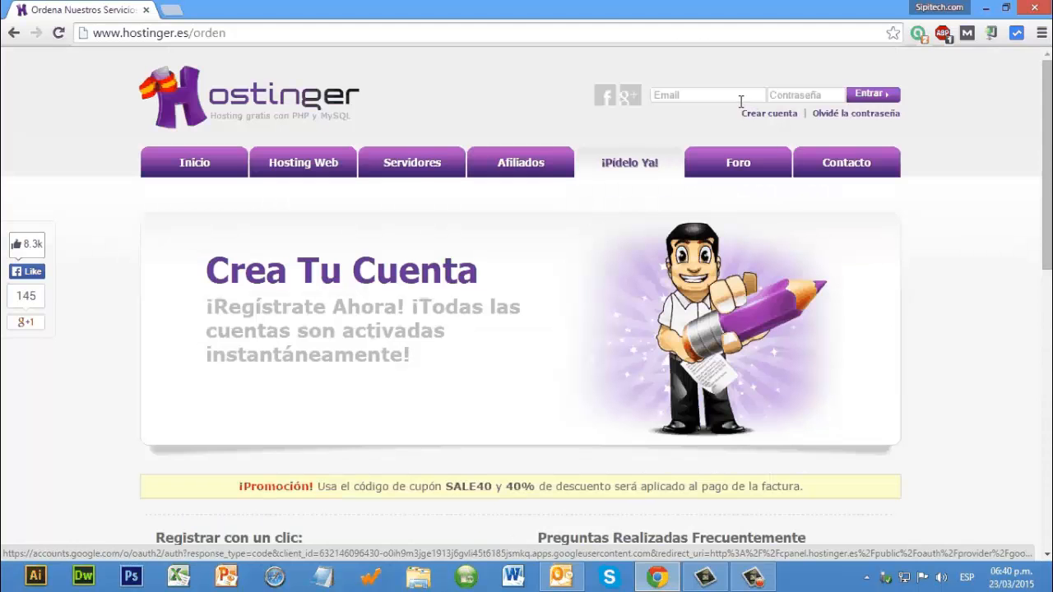
# Choose Facebook sign-up and enter the account password on the 'Entrar en Facebook' login page.
pyautogui.click(603, 102)
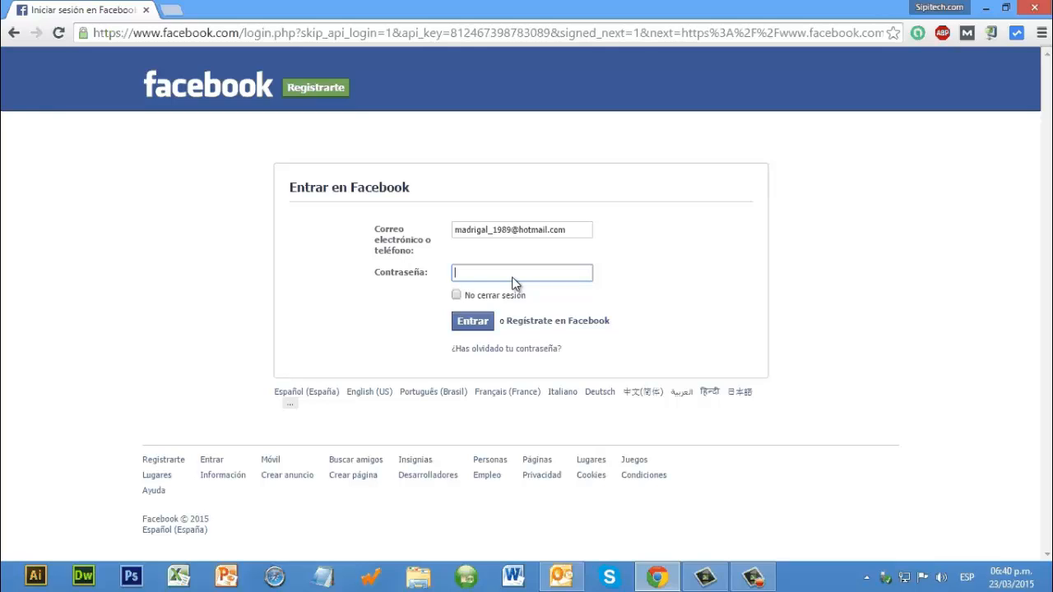
pyautogui.write('••••••••••')
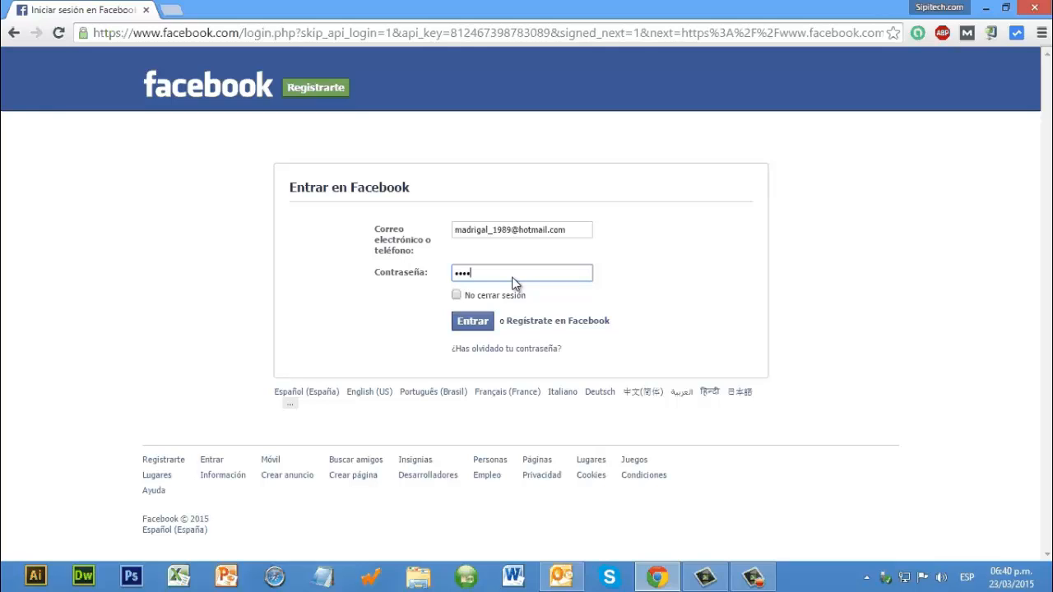
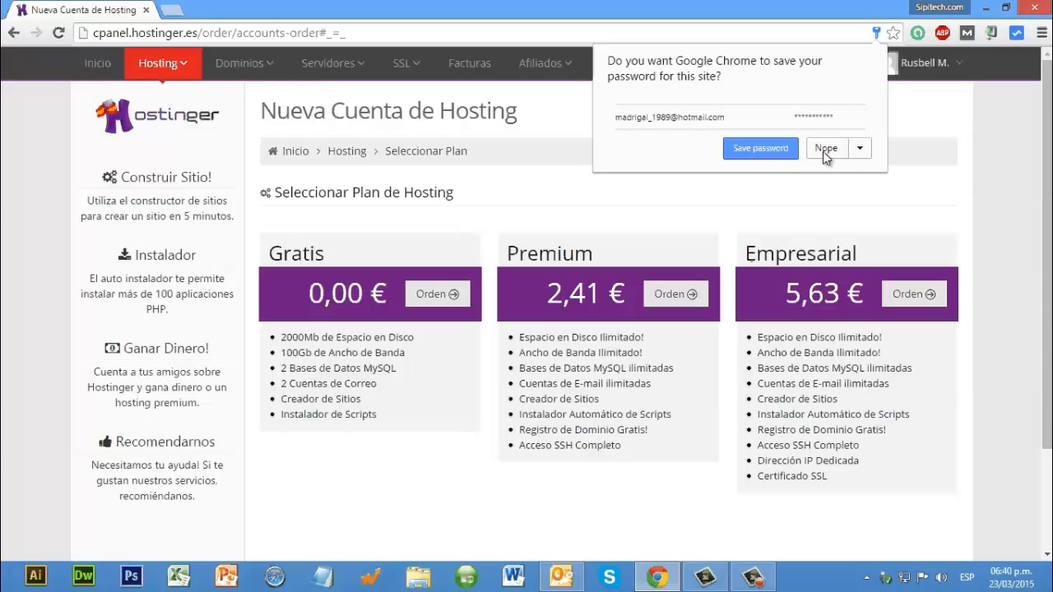
# Decline saving the password in Chrome and pick the free Gratis hosting plan.
pyautogui.click(983, 184)
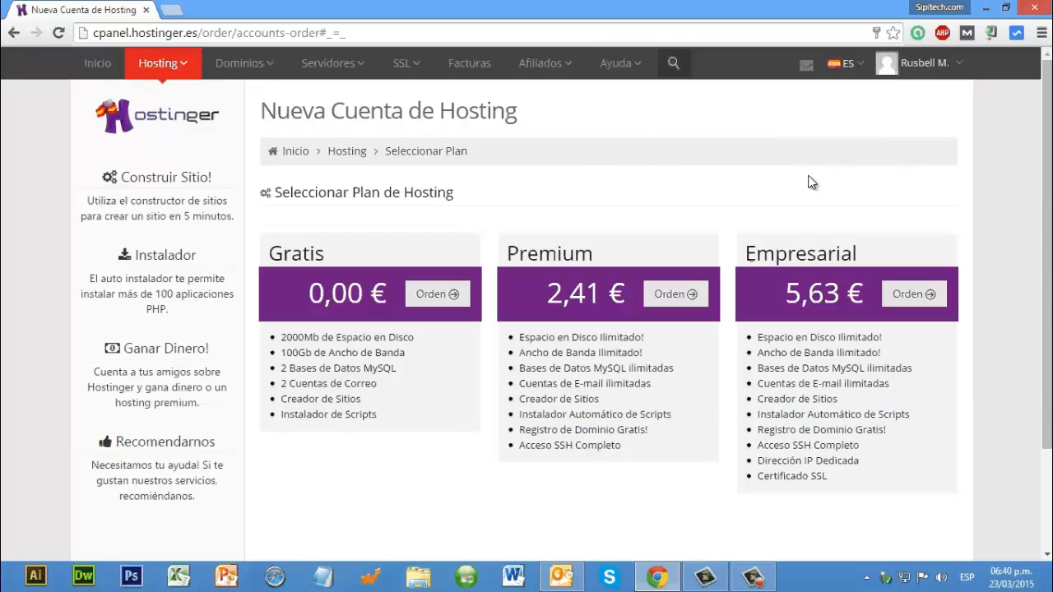
pyautogui.click(441, 298)
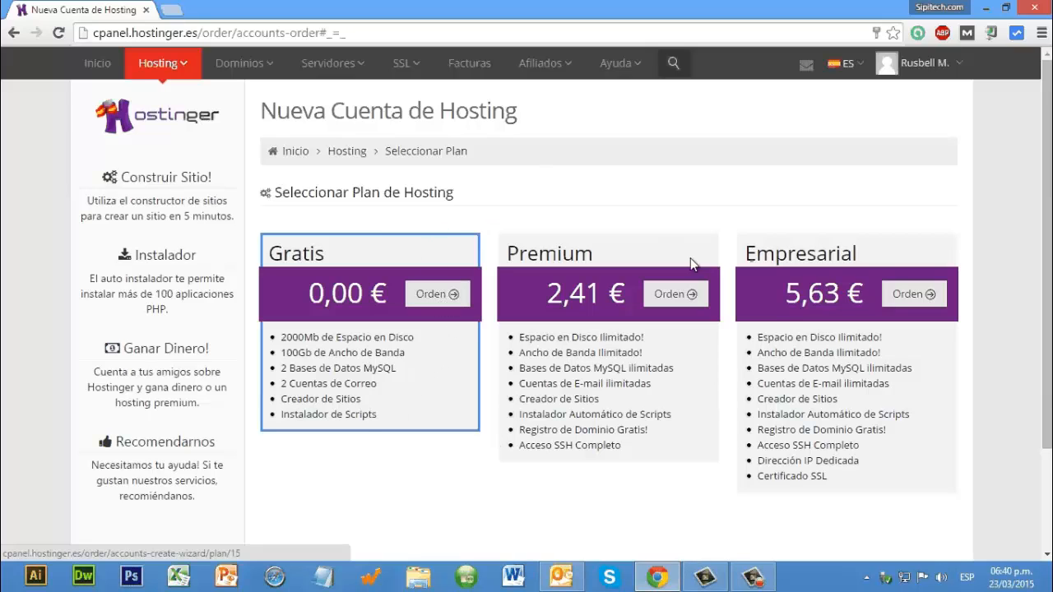
pyautogui.scroll(-2, 853, 70)
# Switch the Hostinger interface language from Spanish to English.
pyautogui.click(847, 64)
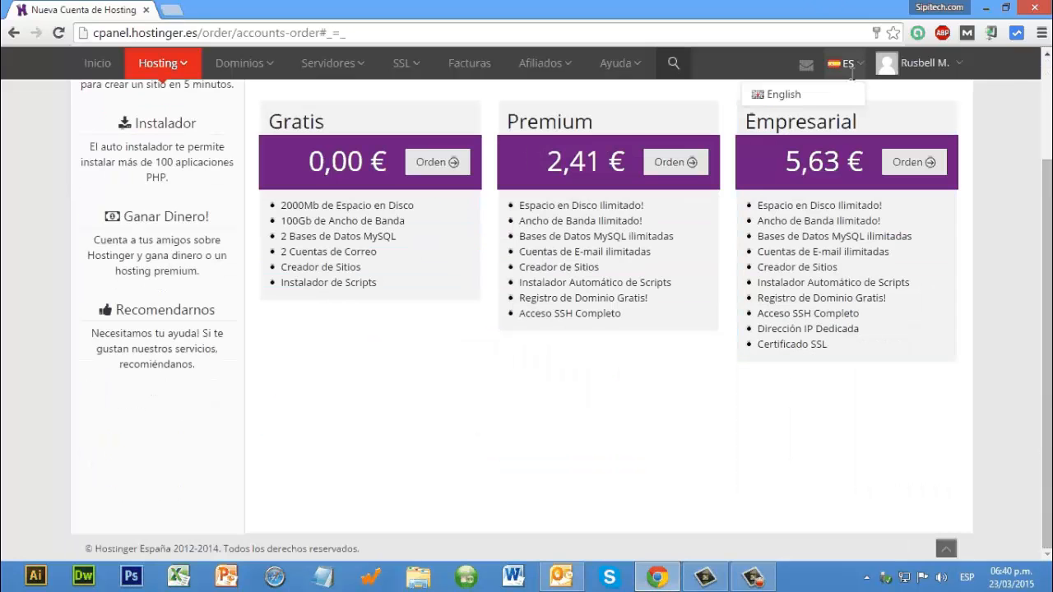
pyautogui.click(784, 96)
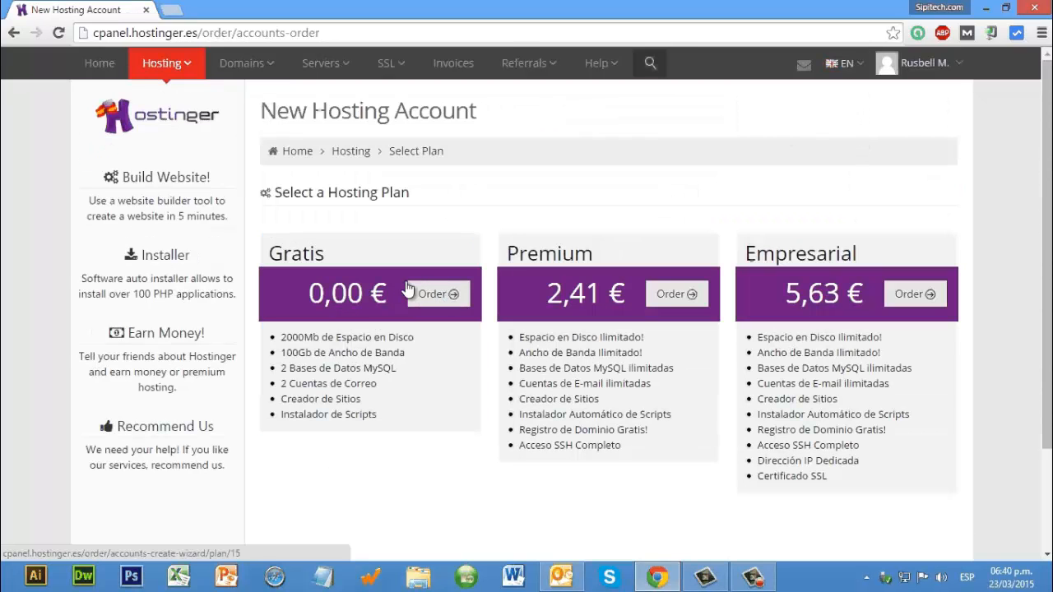
pyautogui.moveTo(286, 255); pyautogui.dragTo(324, 256)
# Start the Gratis plan order and enter CRtravel2015 as the subdomain.
pyautogui.click(359, 276)
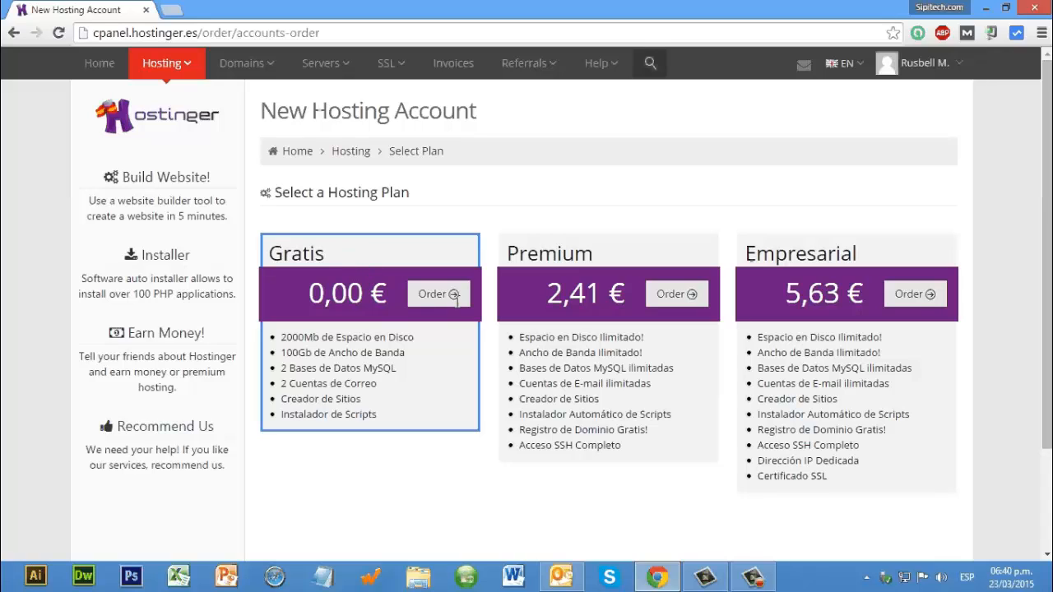
pyautogui.doubleClick(441, 293)
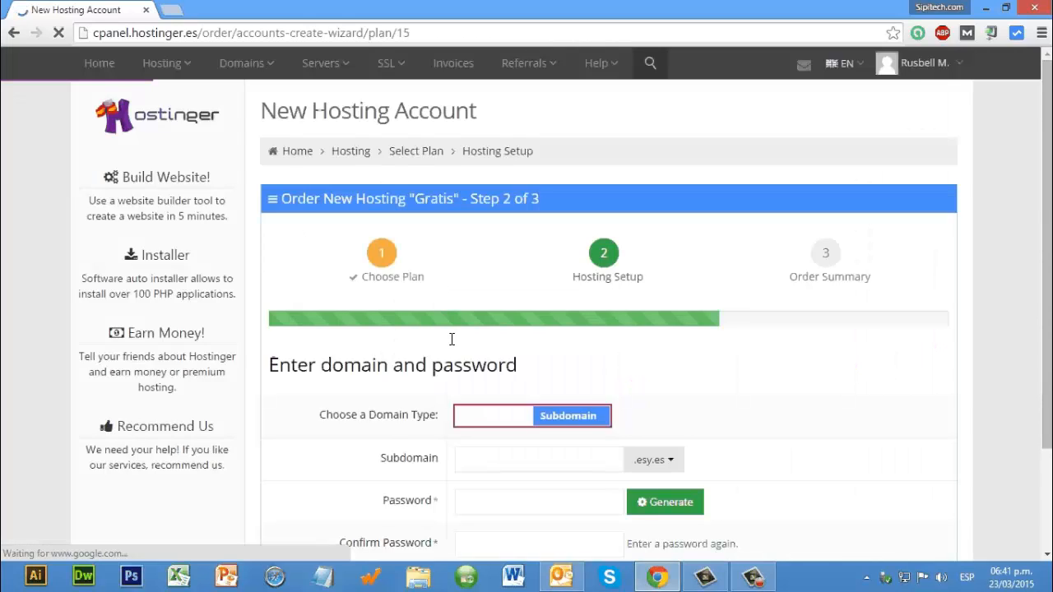
pyautogui.scroll(-1, 463, 348)
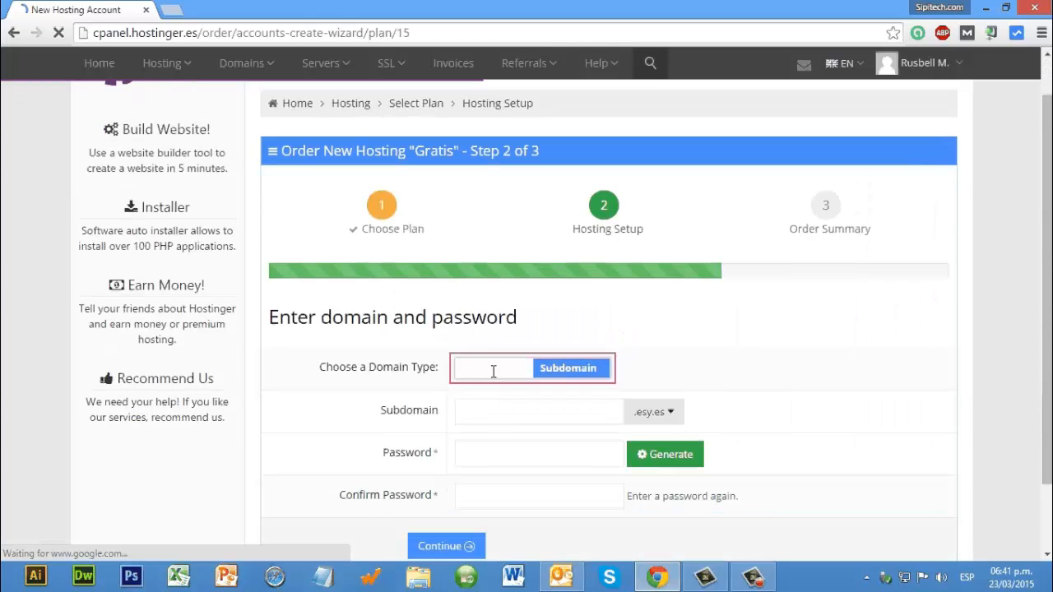
pyautogui.click(523, 412)
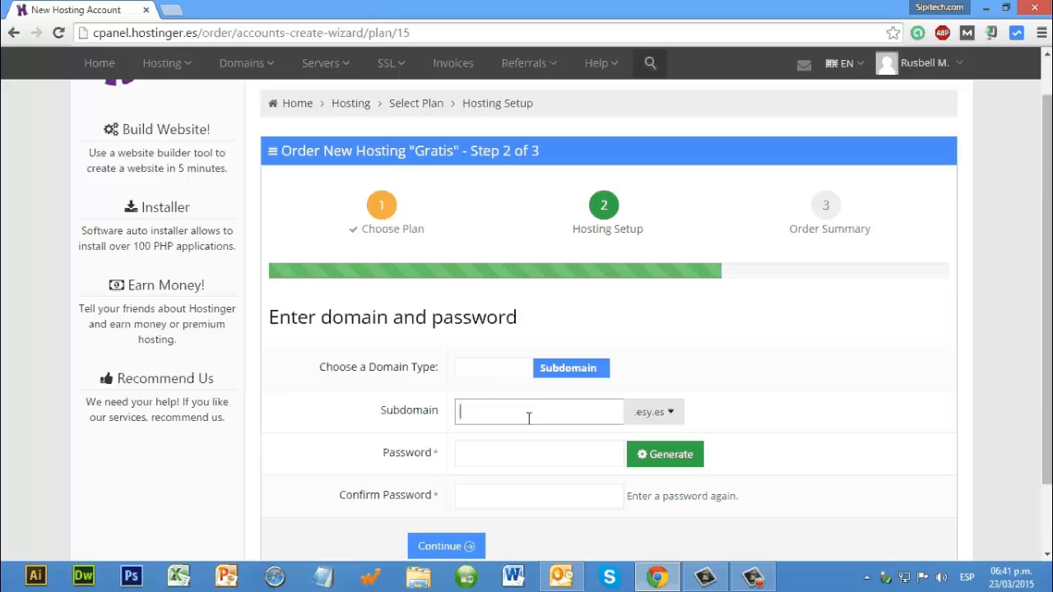
pyautogui.scroll(-1, 589, 353)
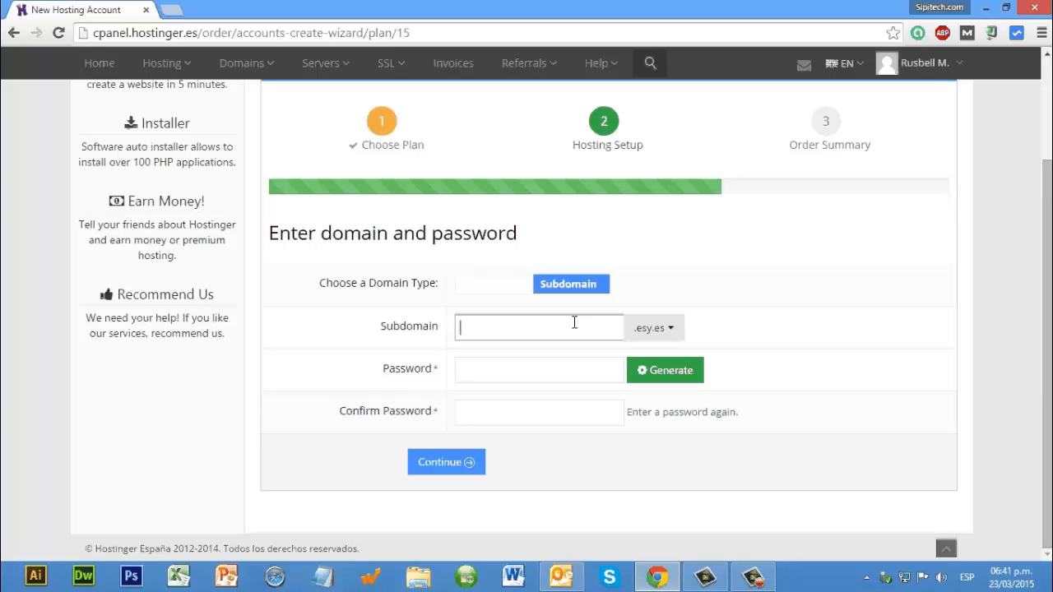
pyautogui.write('CRtravel2015')
# Enter the hosting account password and its matching confirmation.
pyautogui.click(555, 366)
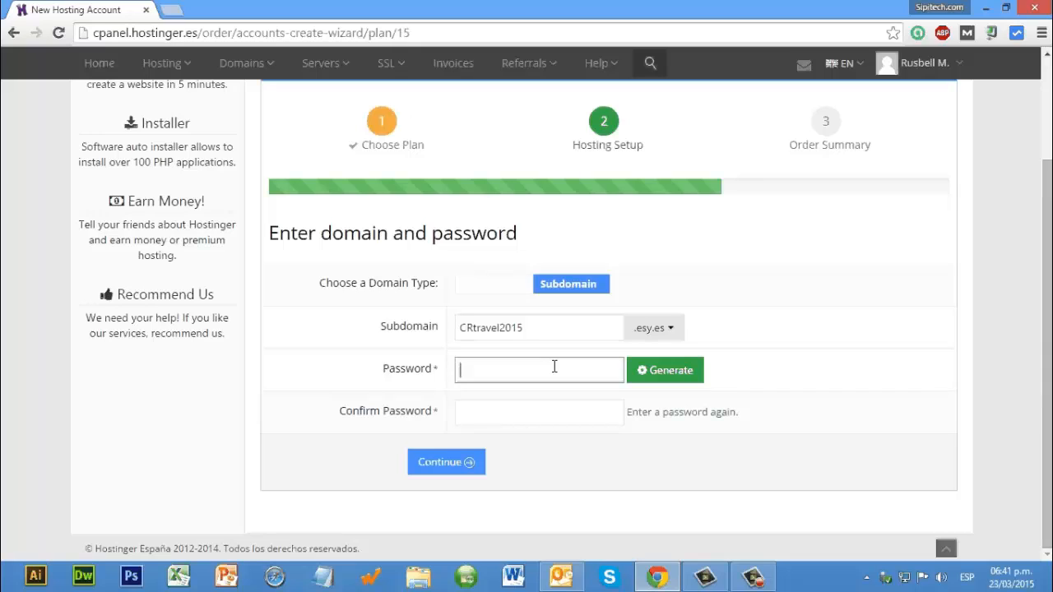
pyautogui.write('•••••••••••')
pyautogui.press('Tab')
pyautogui.write('•••••')
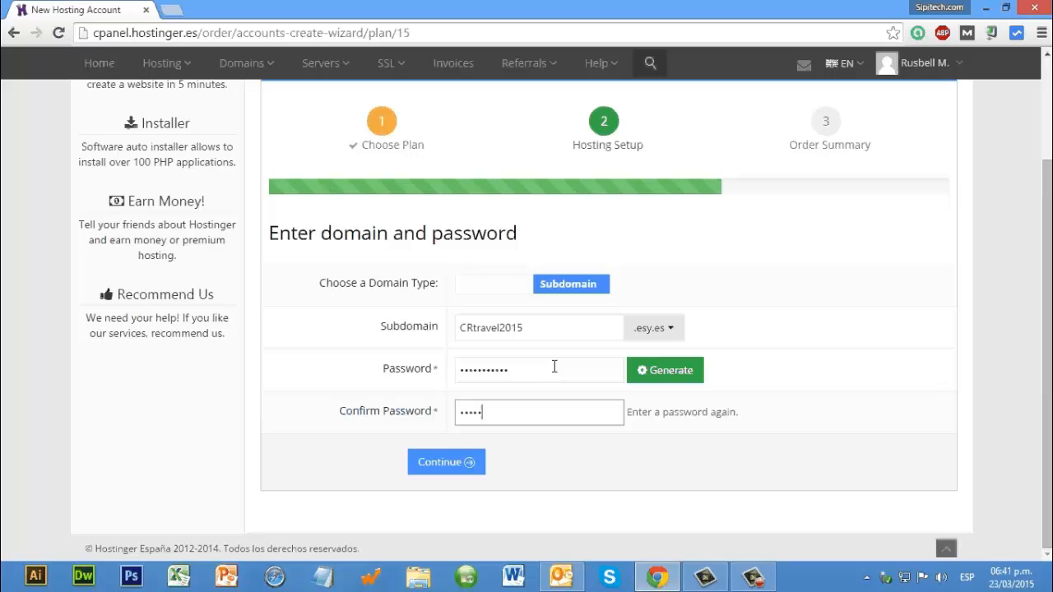
pyautogui.write('•••')
pyautogui.press('BackSpace')
pyautogui.press('BackSpace')
pyautogui.press('BackSpace')
pyautogui.press('BackSpace')
pyautogui.press('BackSpace')
pyautogui.press('BackSpace')
pyautogui.press('BackSpace')
pyautogui.press('BackSpace')
pyautogui.write('•••••••••••')
# Continue past the subdomain and password step and answer the I'm not a robot challenge.
pyautogui.click(454, 463)
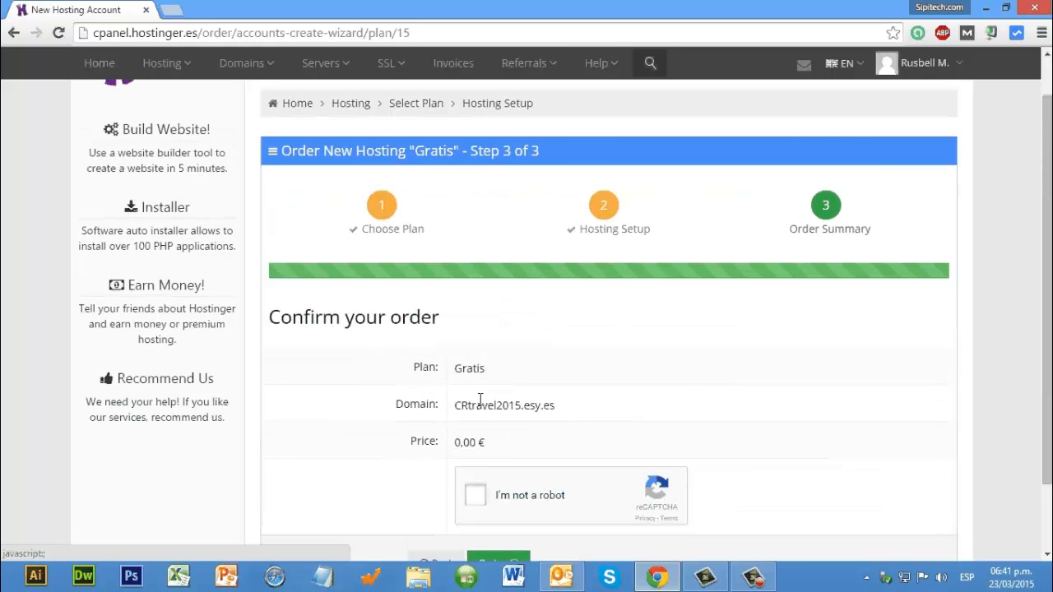
pyautogui.scroll(-2, 479, 400)
pyautogui.click(476, 413)
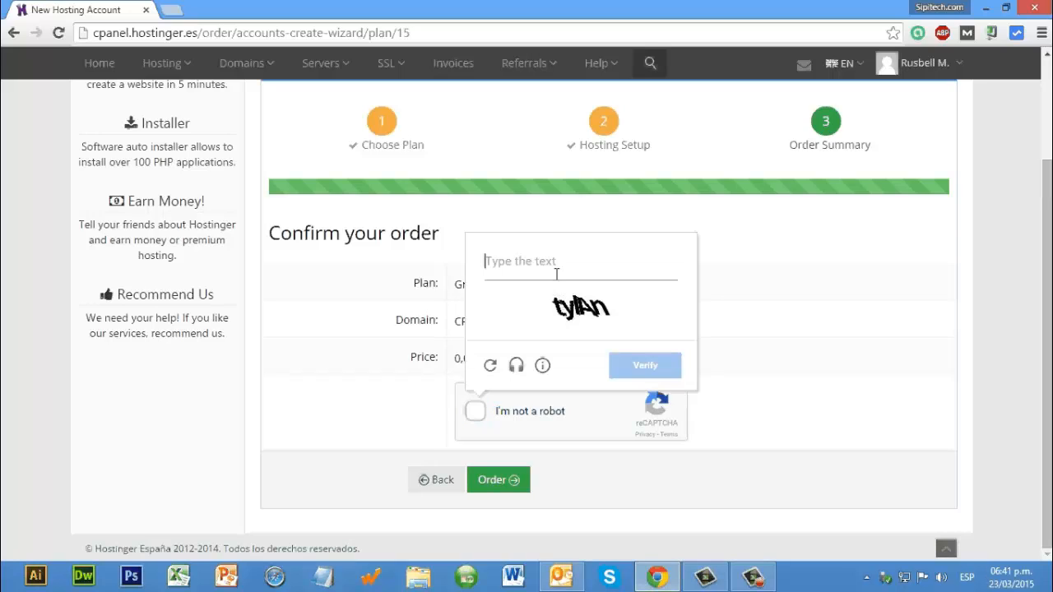
pyautogui.write('ty')
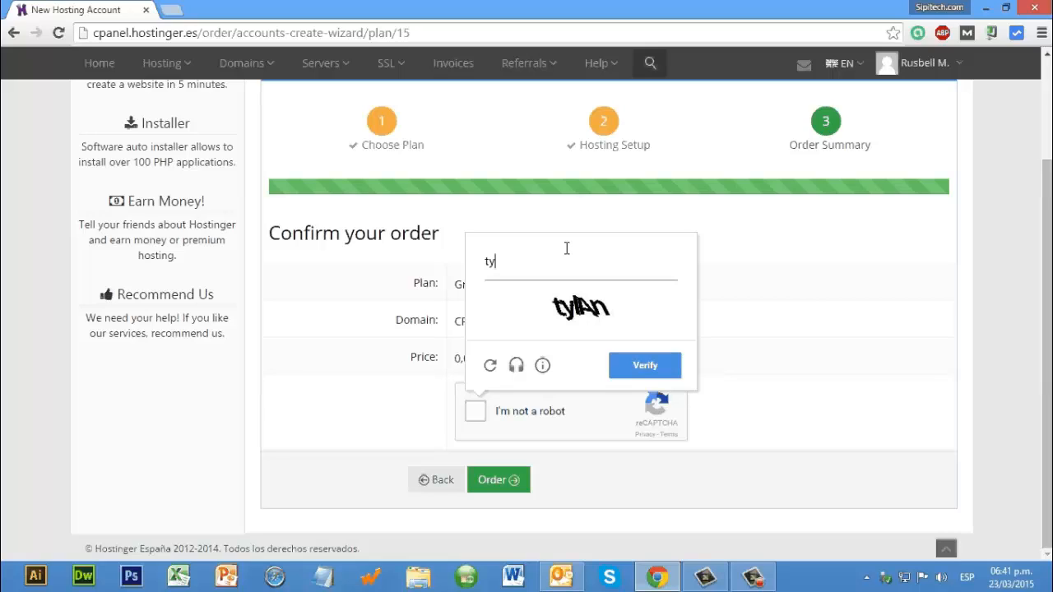
pyautogui.write('lAn')
pyautogui.press('BackSpace')
pyautogui.write('h')
pyautogui.click(627, 366)
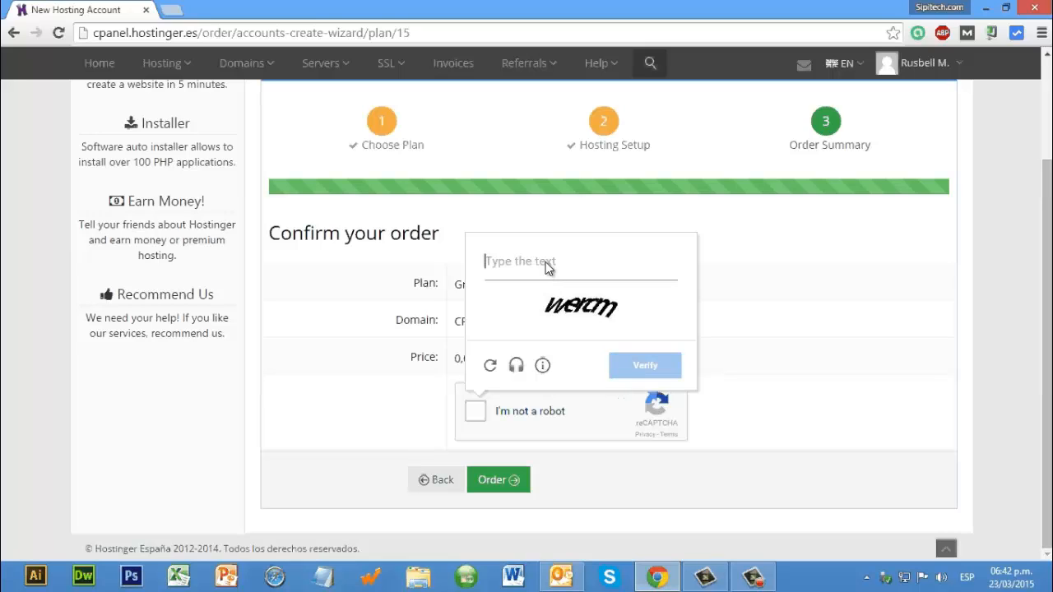
# Answer the new captcha challenge and place the Gratis order for CRtravel2015.esy.es.
pyautogui.write('W')
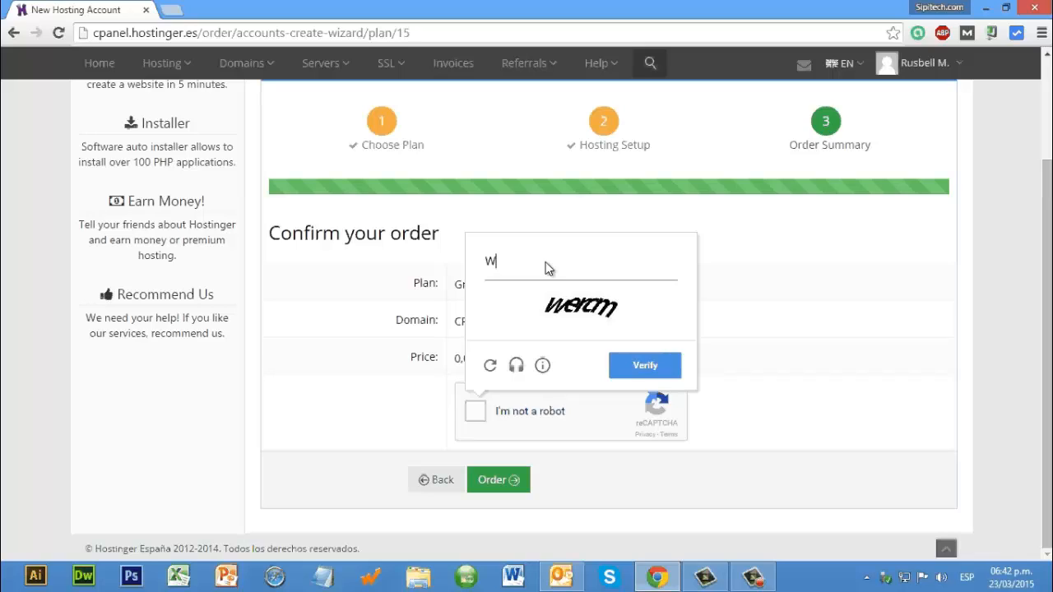
pyautogui.write('ercm')
pyautogui.click(660, 372)
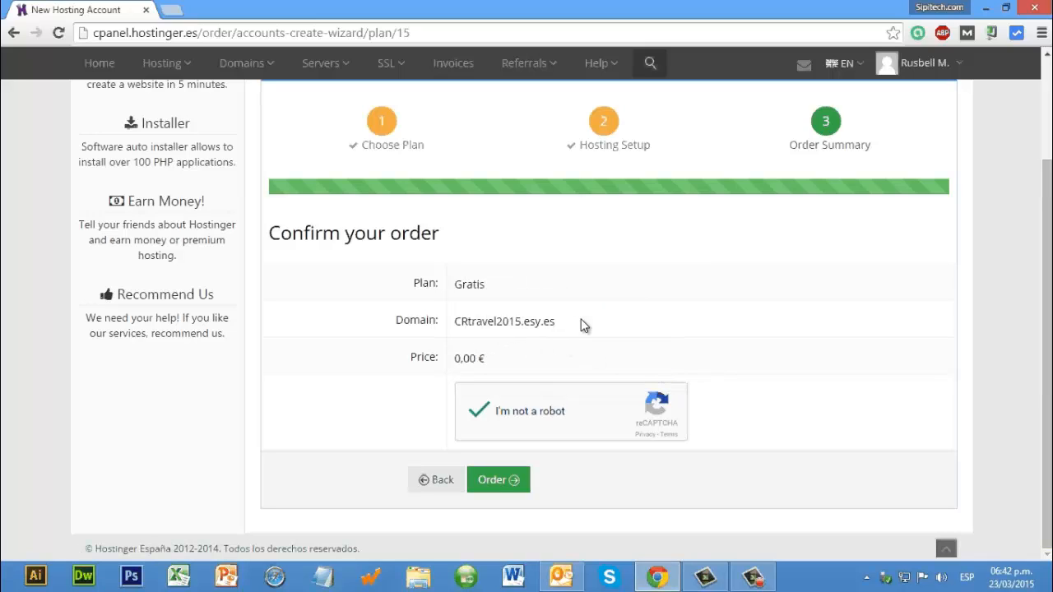
pyautogui.click(512, 481)
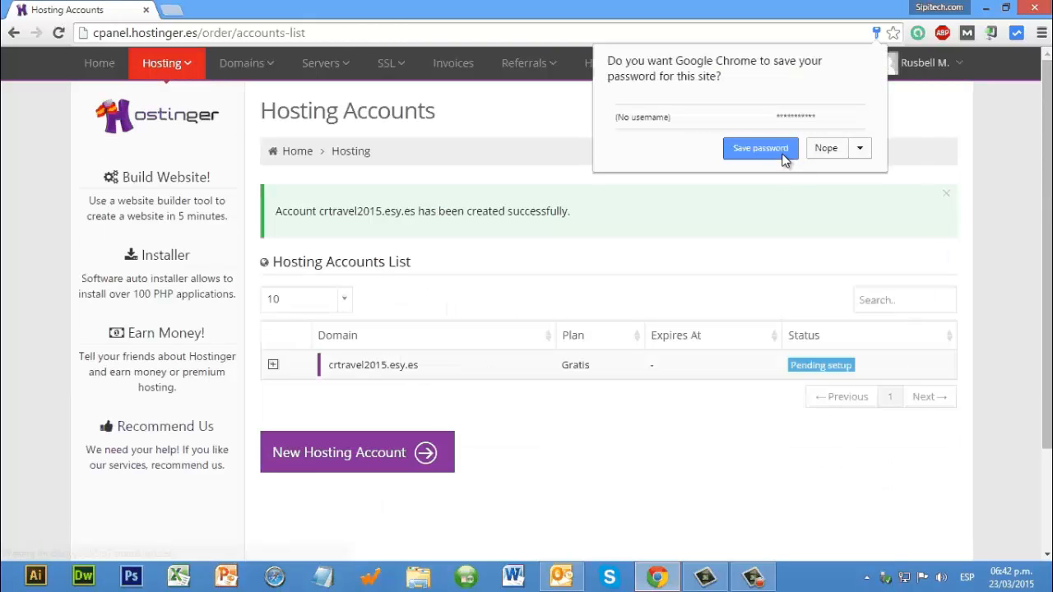
# Let Chrome save the password and load crtravel2015.esy.es in a new tab.
pyautogui.click(769, 153)
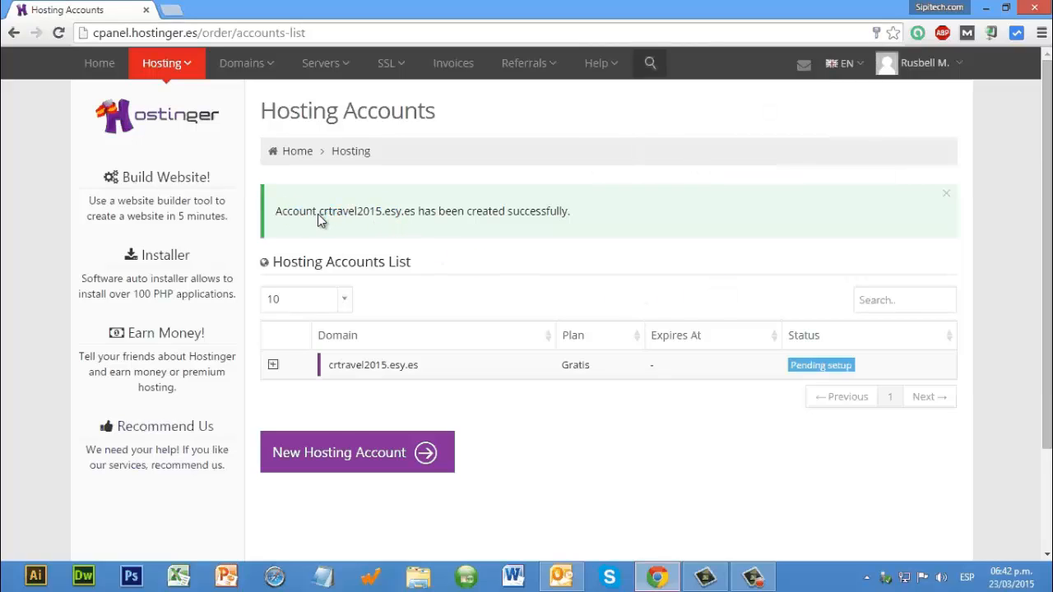
pyautogui.moveTo(318, 214); pyautogui.dragTo(416, 213)
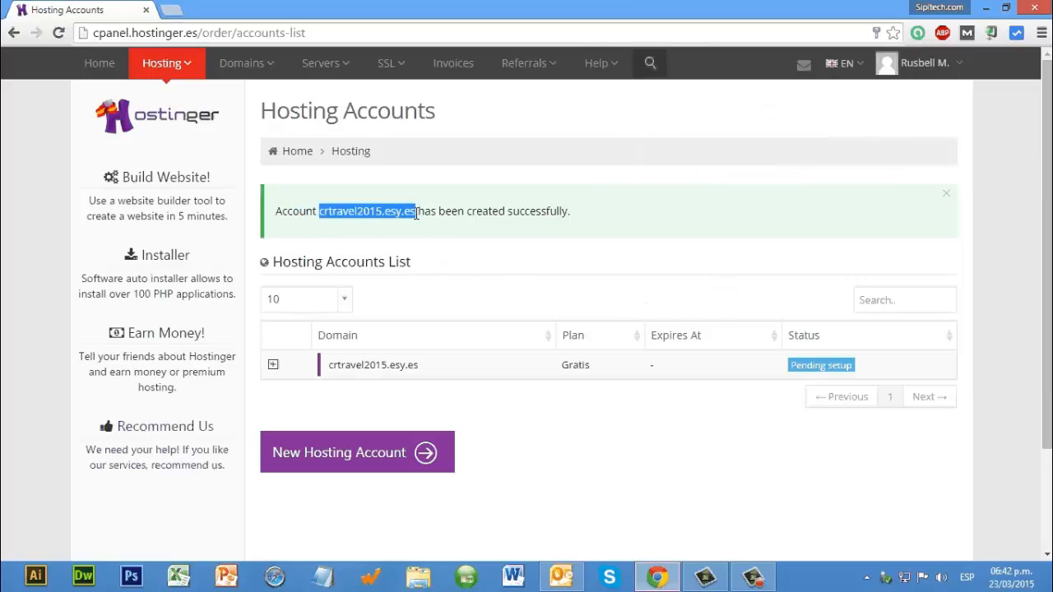
pyautogui.click(171, 9)
pyautogui.write('crtravel2015.esy.es')
pyautogui.press('Return')
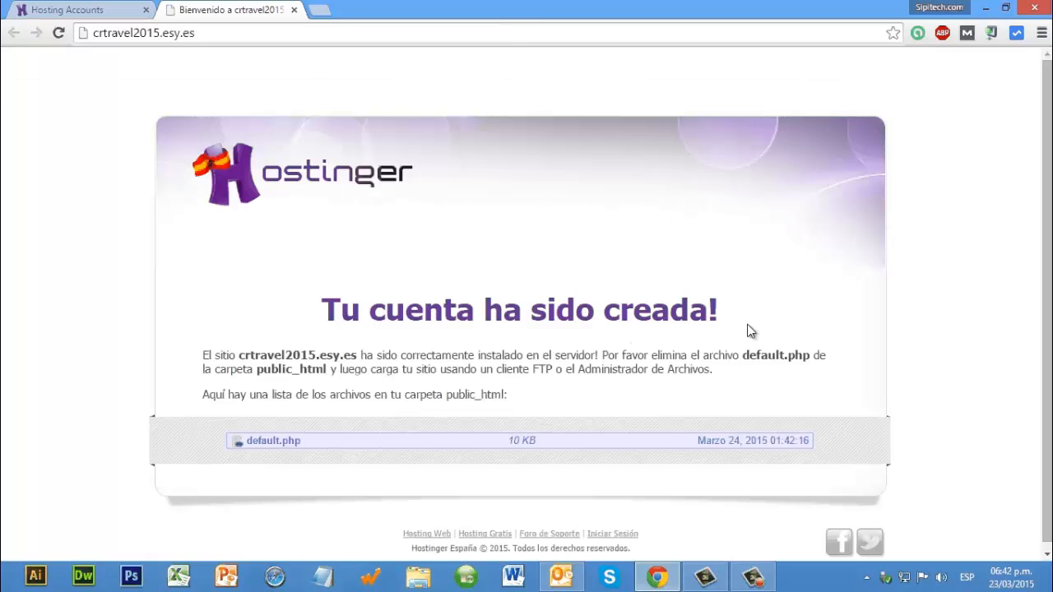
# Check the site's default page, then return to the Hosting Accounts tab.
pyautogui.moveTo(393, 348); pyautogui.dragTo(747, 105)
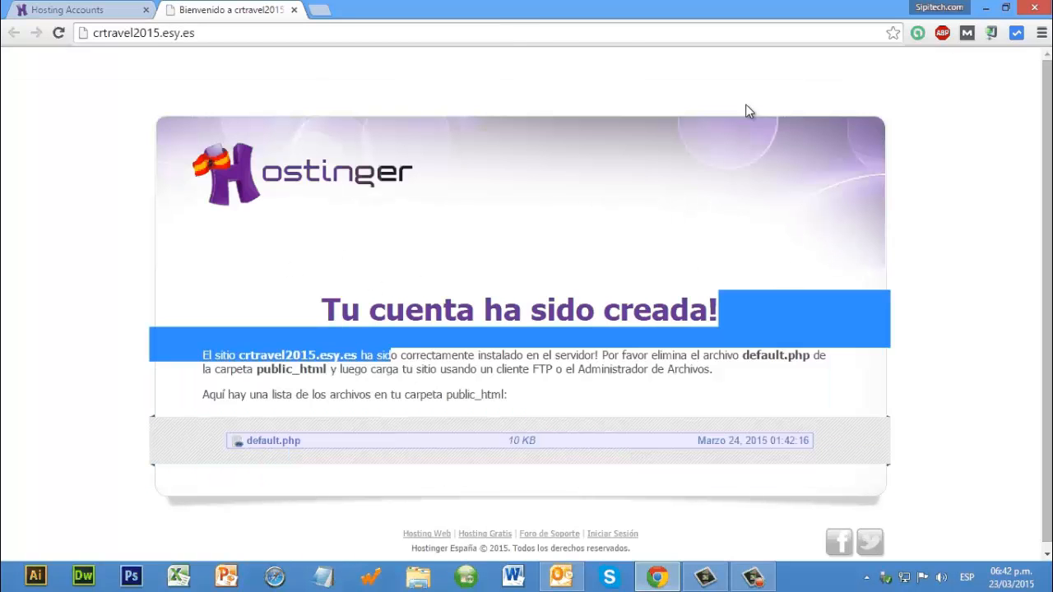
pyautogui.click(747, 105)
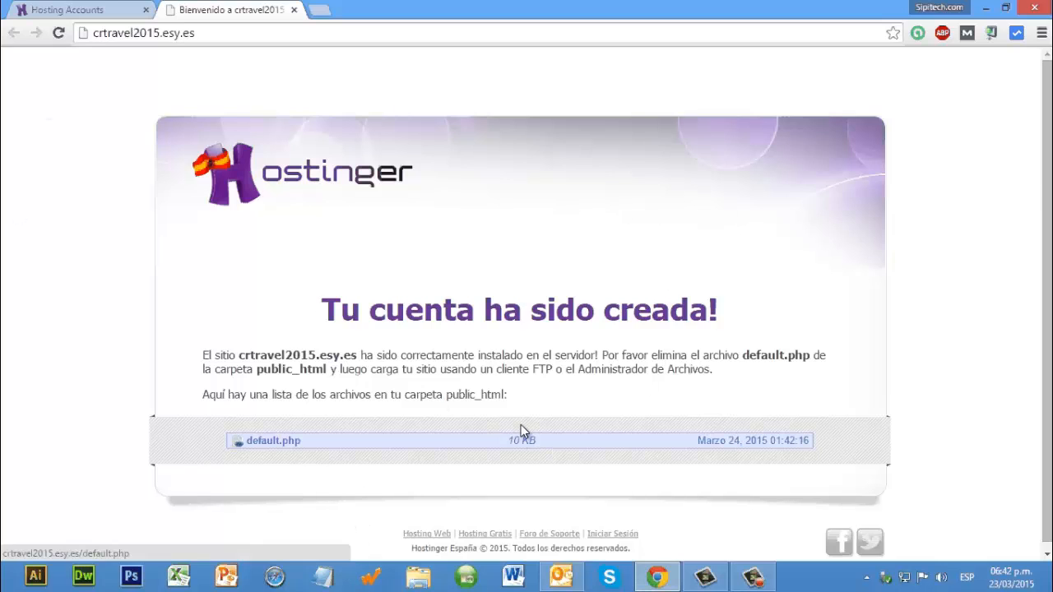
pyautogui.click(96, 8)
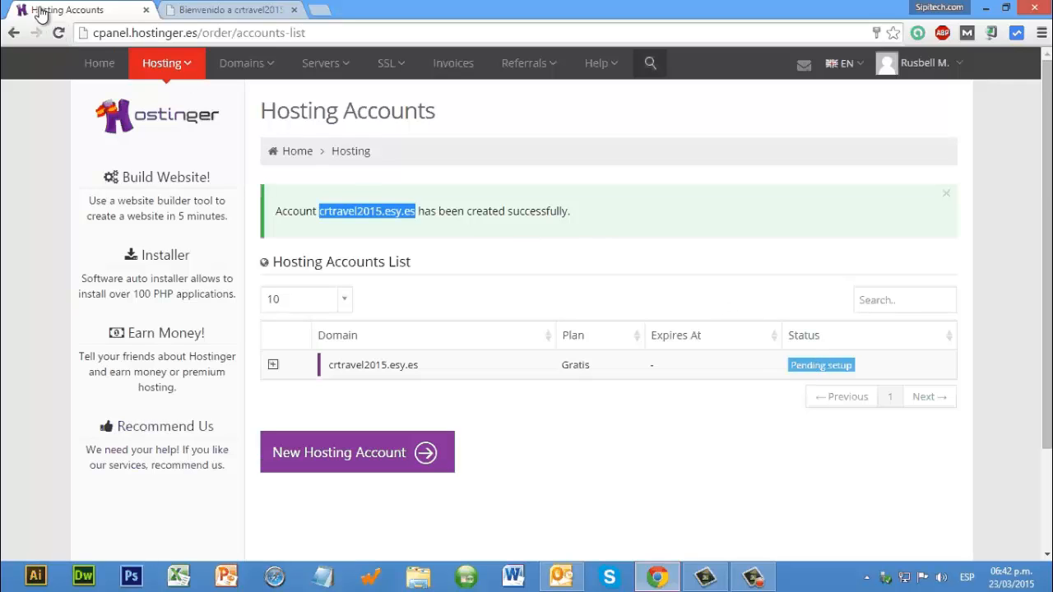
# Reload the accounts list, expand crtravel2015.esy.es and open its Manage dashboard.
pyautogui.click(58, 35)
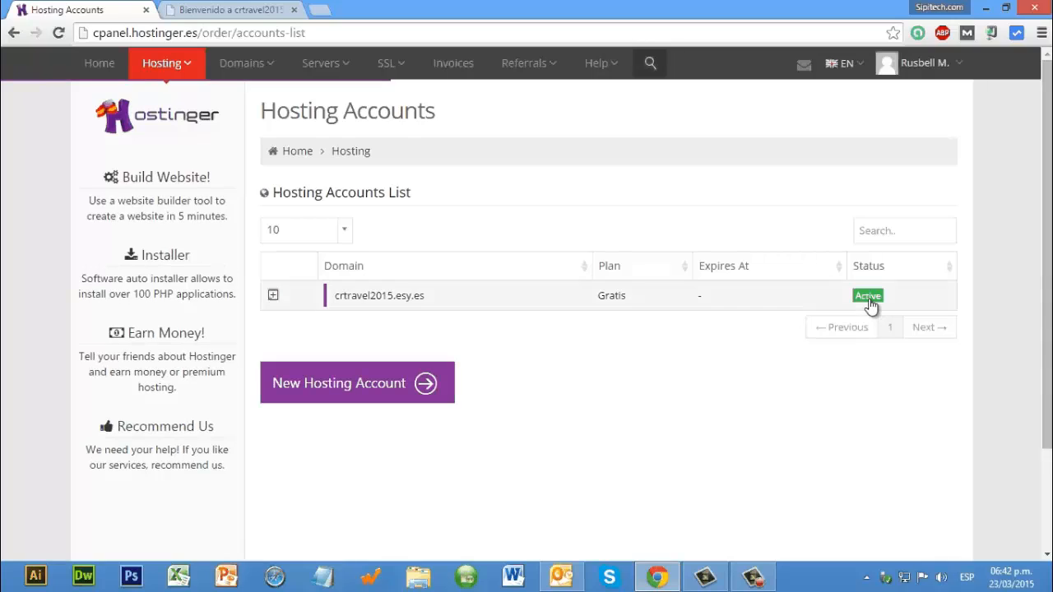
pyautogui.click(402, 300)
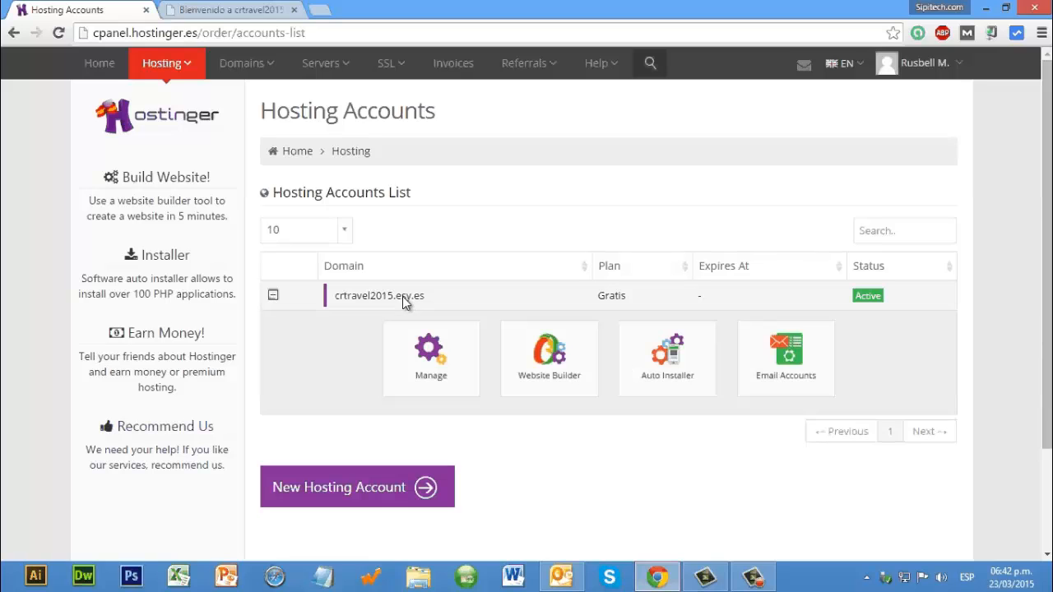
pyautogui.click(437, 364)
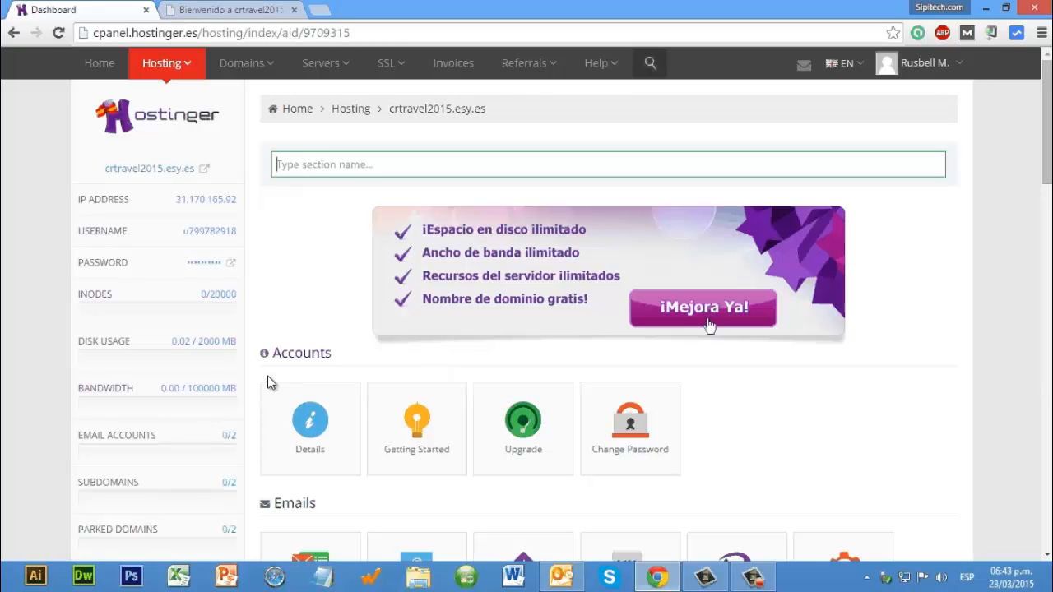
# Scroll down to the dashboard's Databases section and open MySQL Databases.
pyautogui.scroll(-4, 282, 365)
pyautogui.scroll(2, 281, 359)
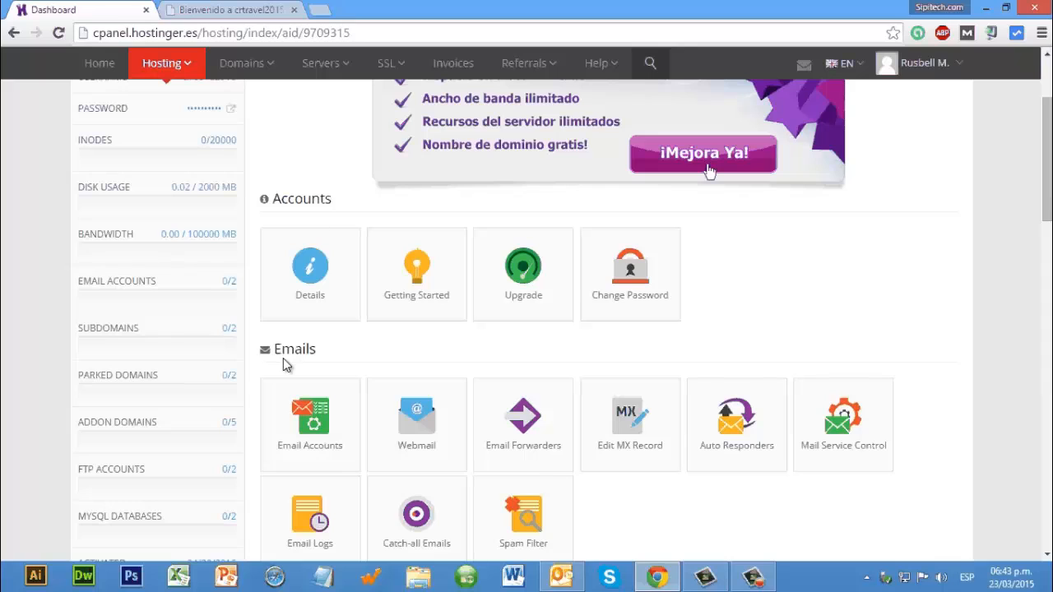
pyautogui.scroll(-3, 581, 274)
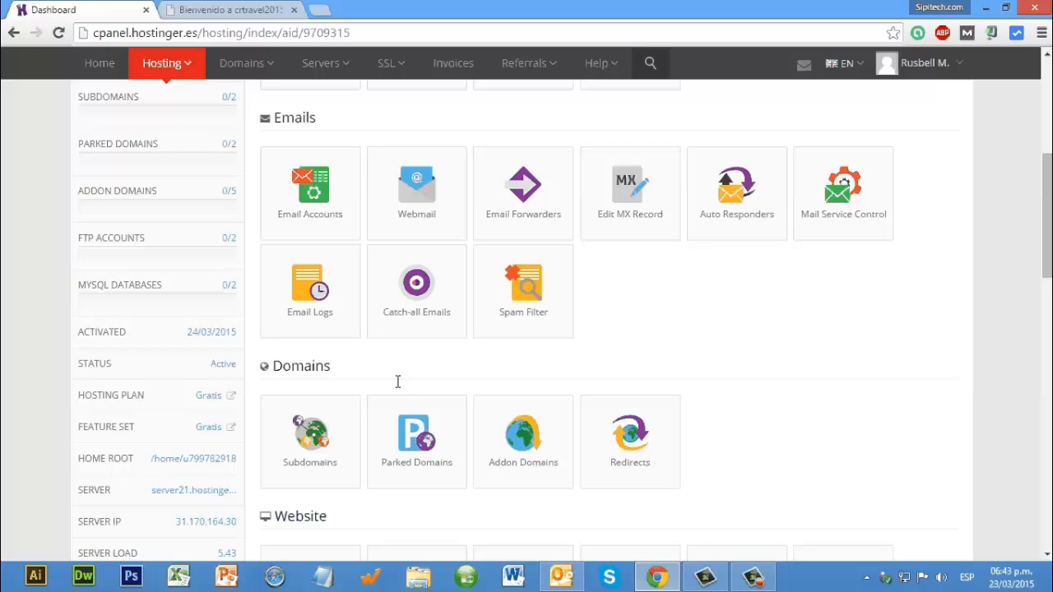
pyautogui.scroll(-5, 333, 423)
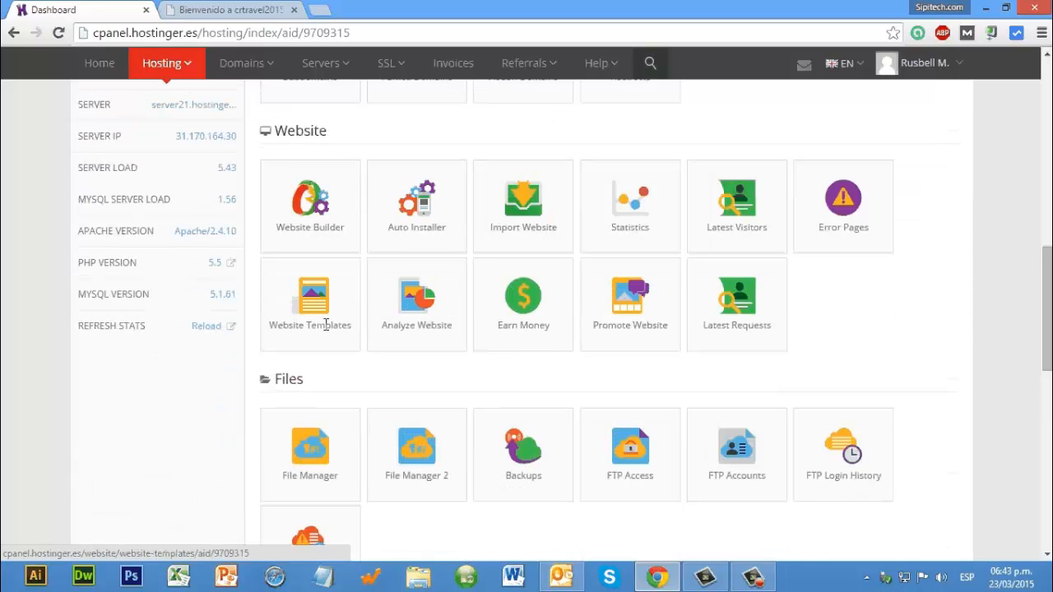
pyautogui.scroll(-1, 356, 353)
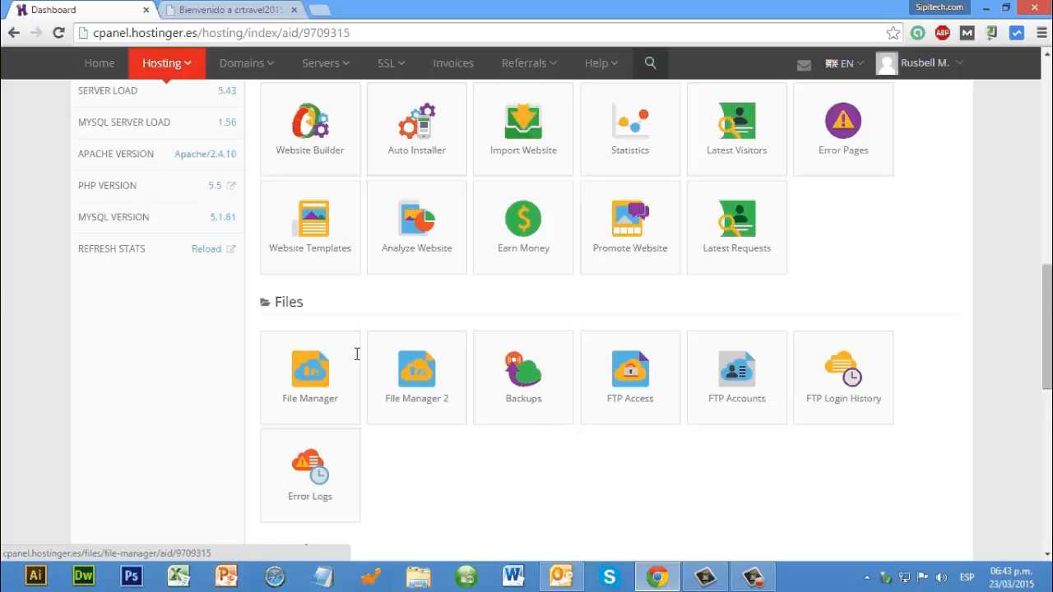
pyautogui.scroll(-5, 356, 354)
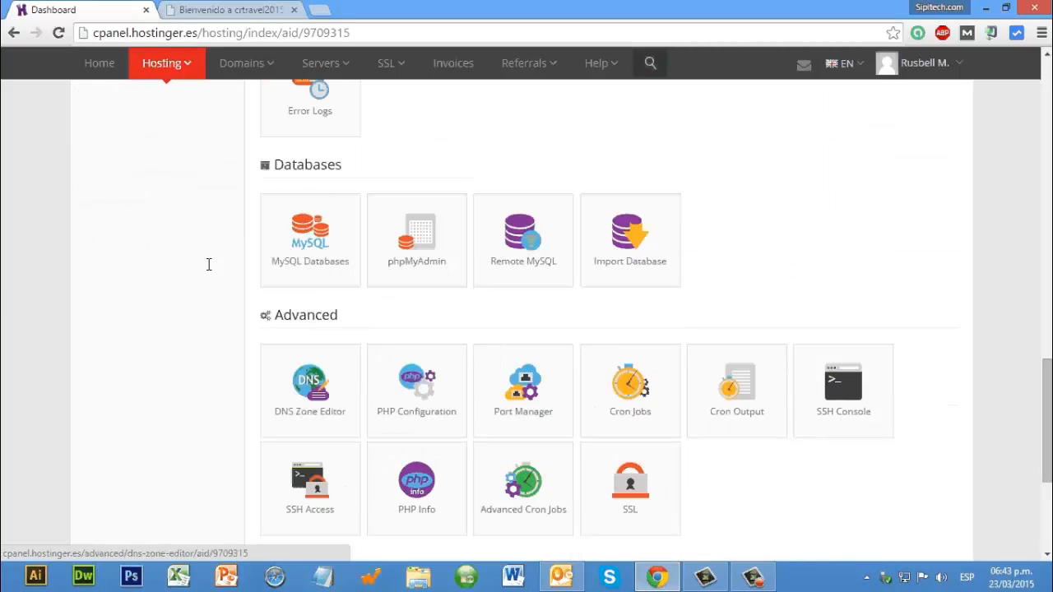
pyautogui.click(297, 240)
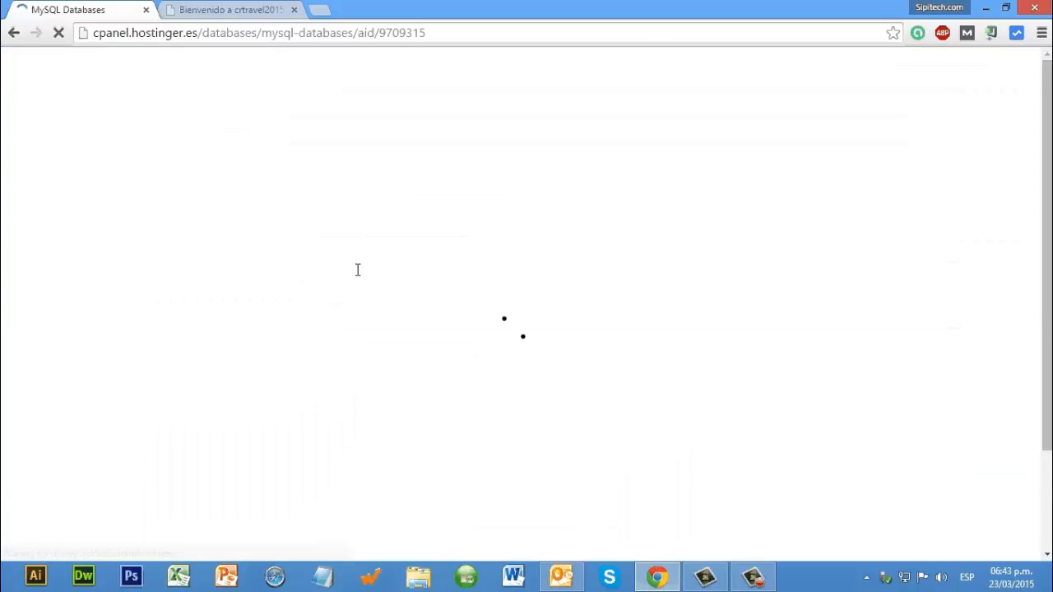
# Enter data1 as the new MySQL database name.
pyautogui.scroll(-2, 581, 271)
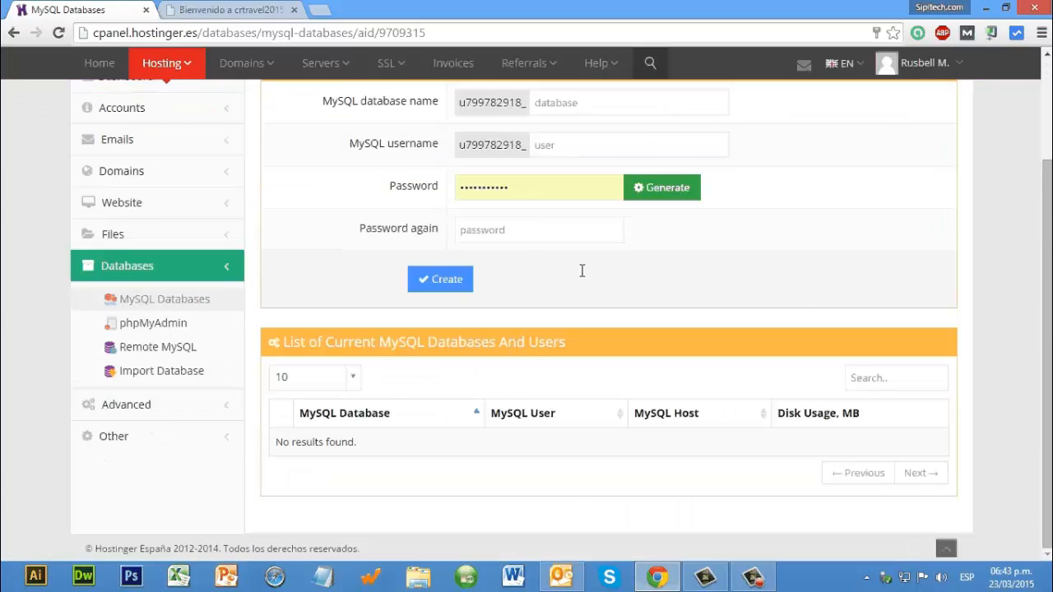
pyautogui.scroll(2, 576, 234)
pyautogui.click(576, 236)
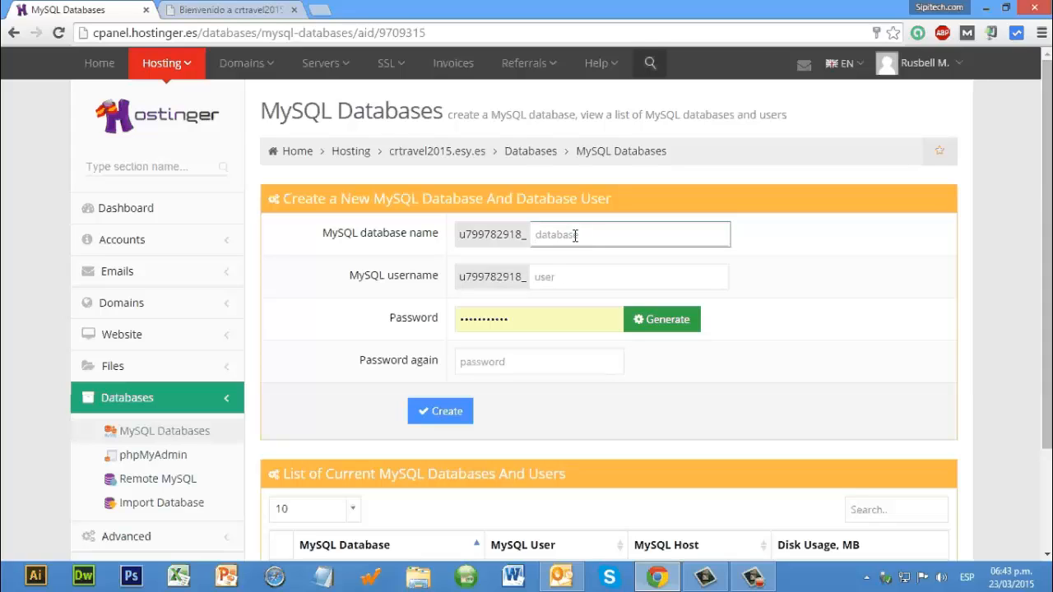
pyautogui.write('exmap')
pyautogui.press('BackSpace')
pyautogui.press('BackSpace')
pyautogui.press('BackSpace')
pyautogui.press('BackSpace')
pyautogui.press('BackSpace')
pyautogui.write('data1')
# Accept the suggested database username, set and repeat its password, and create the database.
pyautogui.click(606, 278)
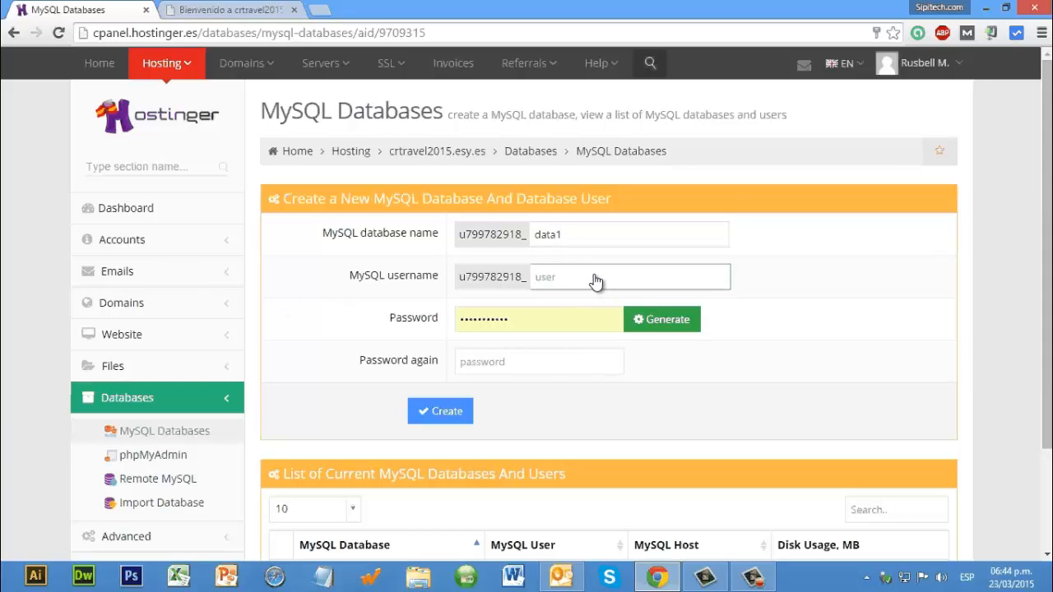
pyautogui.write('russ2')
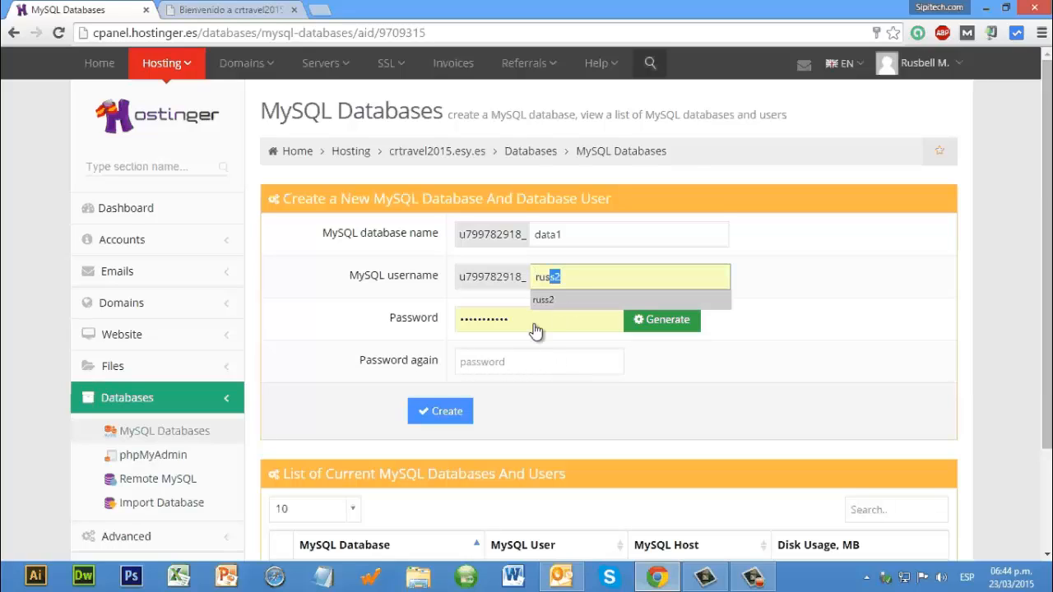
pyautogui.press('Return')
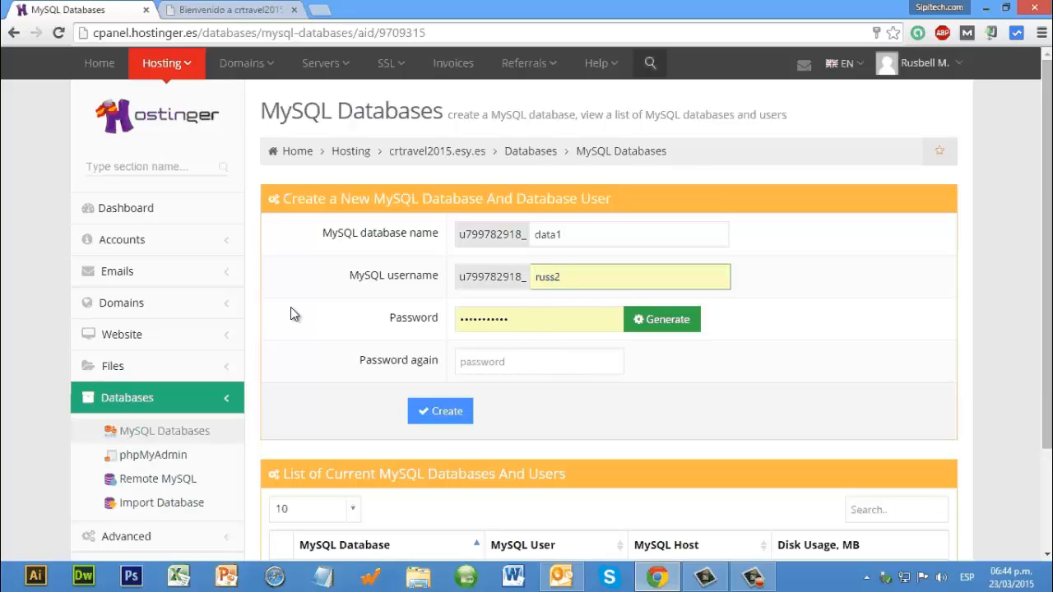
pyautogui.press('Tab')
pyautogui.write('********')
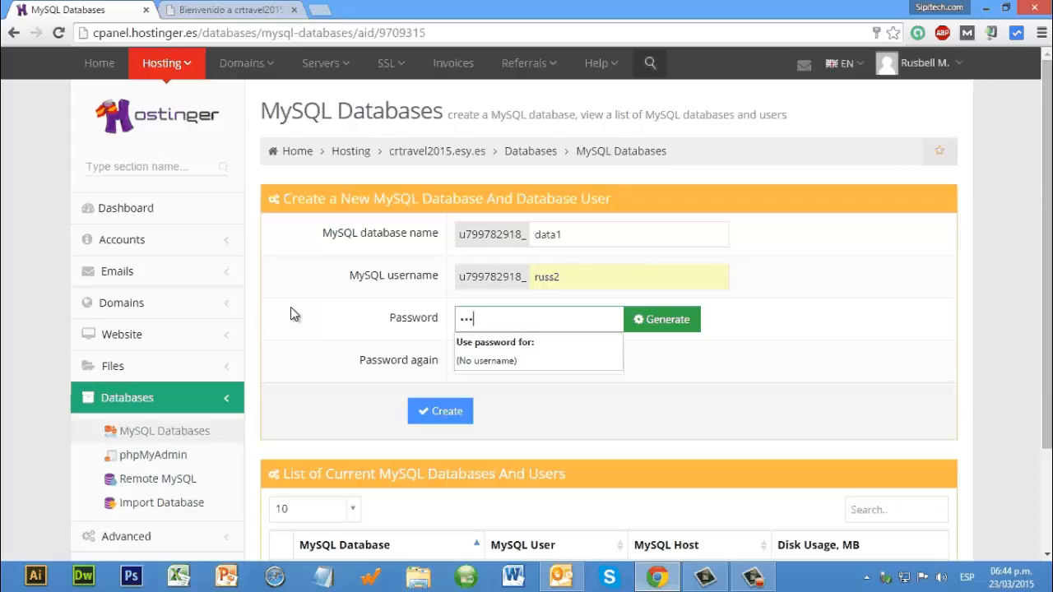
pyautogui.write('***')
pyautogui.press('Tab')
pyautogui.write('***********')
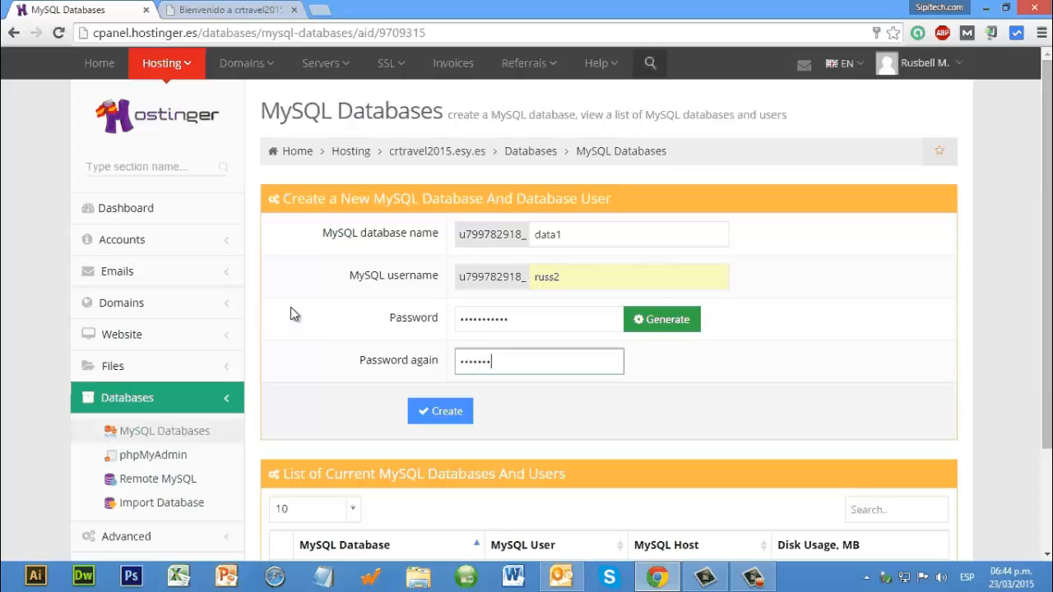
pyautogui.click(435, 411)
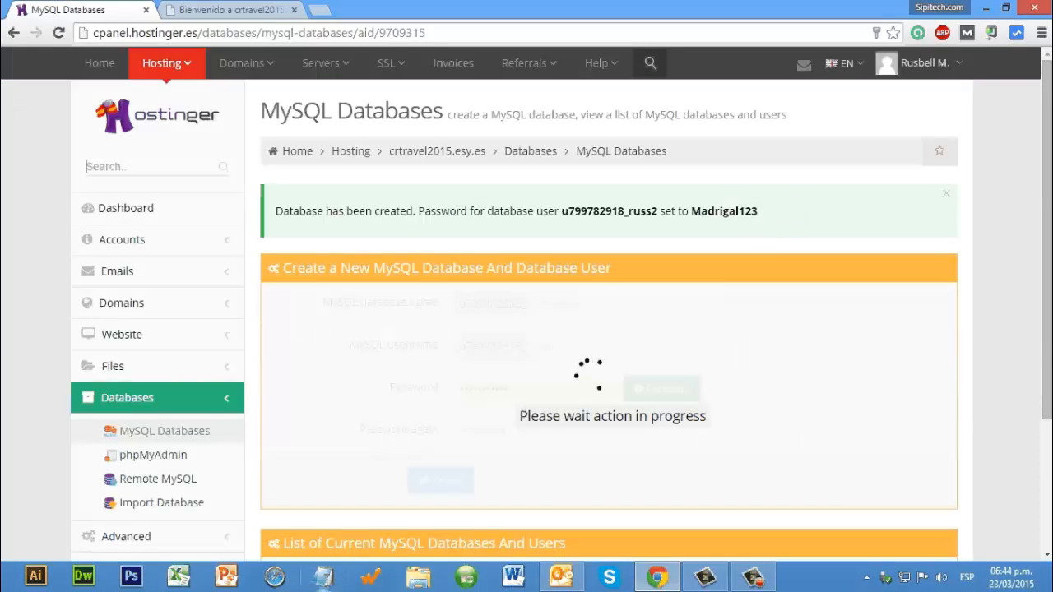
# Copy the database name, user and host mysql.hostinger.es into a blank Notepad note.
pyautogui.click(323, 577)
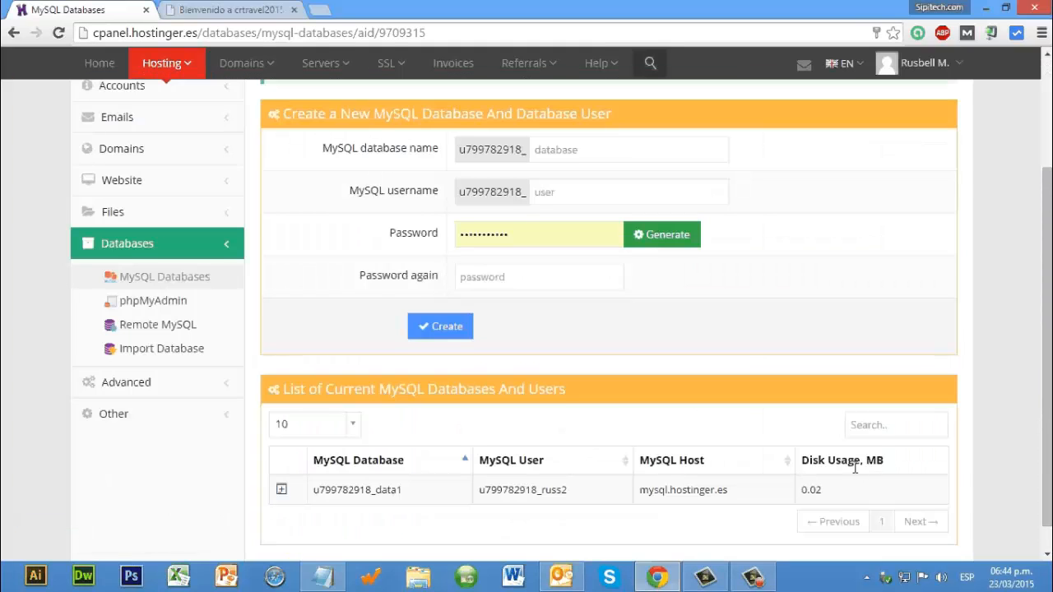
pyautogui.scroll(-1, 576, 329)
pyautogui.moveTo(838, 462); pyautogui.dragTo(314, 451)
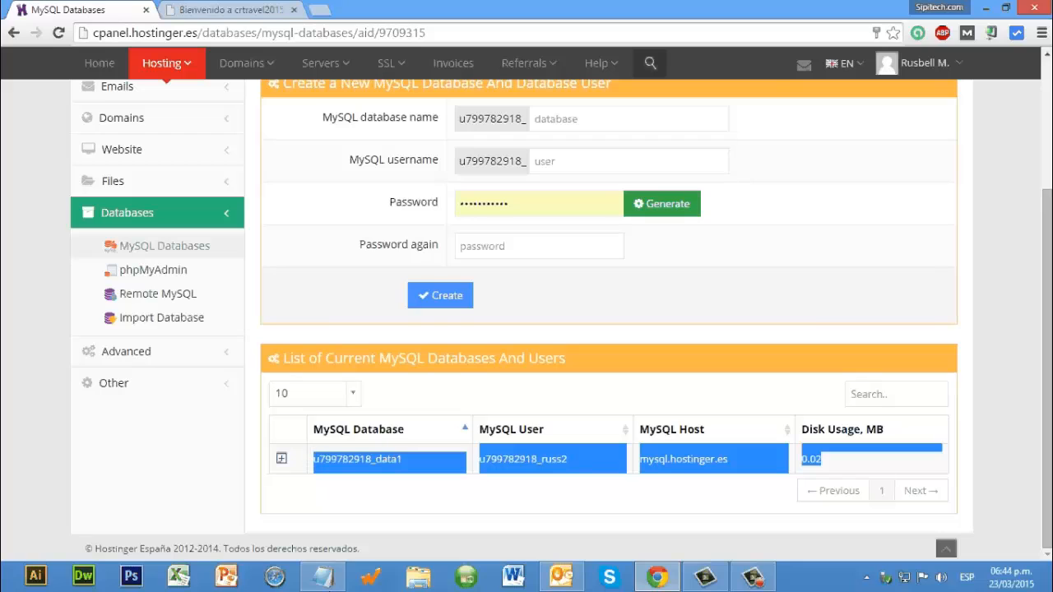
pyautogui.hotkey('ctrl', 'c')
pyautogui.hotkey('alt', 'Tab')
pyautogui.hotkey('ctrl', 'v')
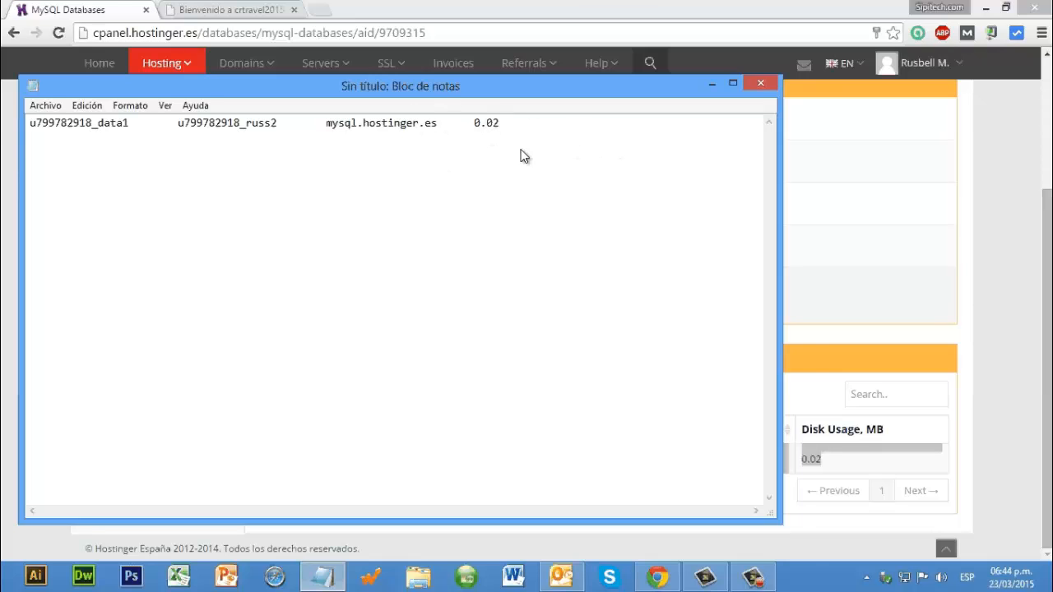
pyautogui.moveTo(510, 86); pyautogui.dragTo(546, 121)
# Return to Chrome and open a third, blank browser tab.
pyautogui.hotkey('alt', 'Tab')
pyautogui.scroll(3, 545, 195)
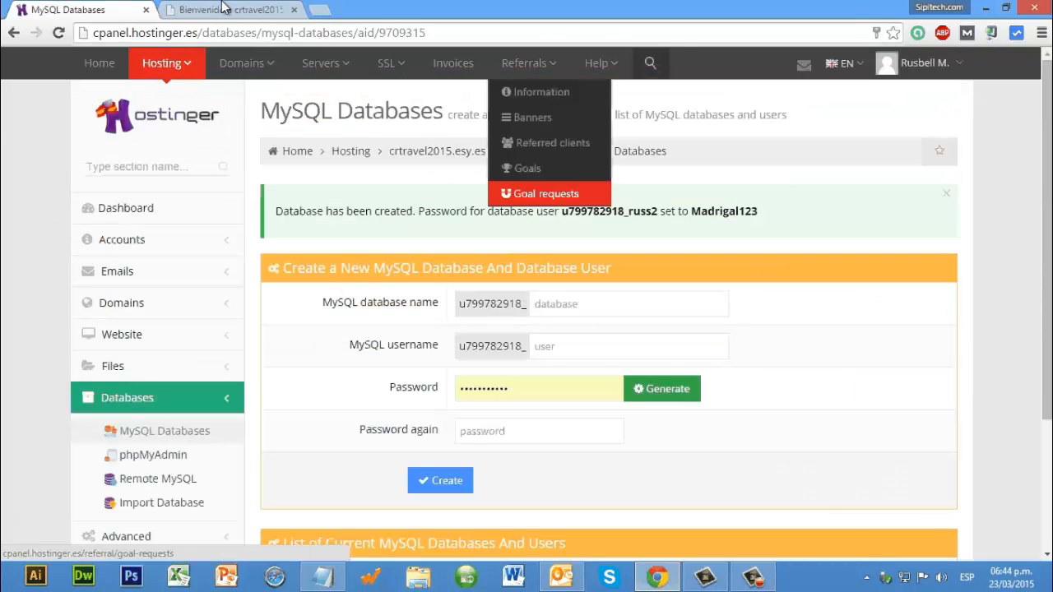
pyautogui.click(222, 8)
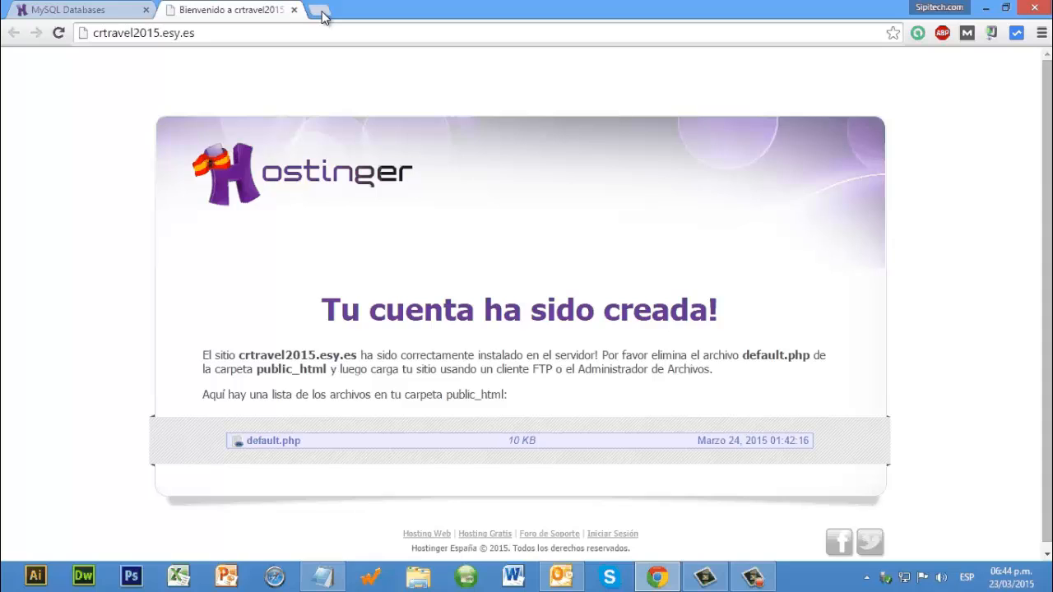
pyautogui.click(320, 11)
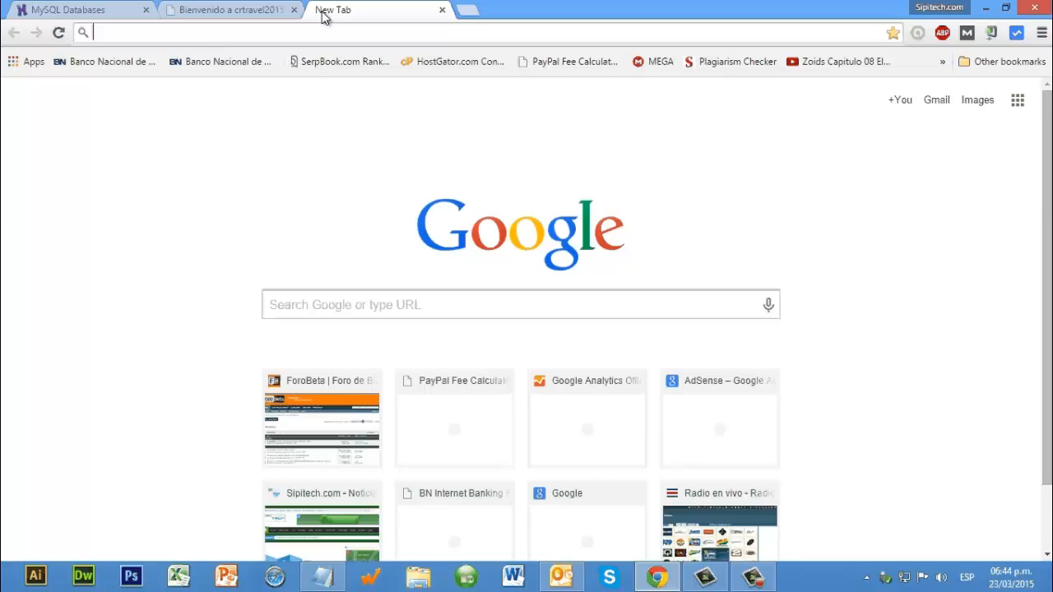
# Search Google for 'wordpeess org' from the address bar.
pyautogui.click(323, 14)
pyautogui.write('wordpeess')
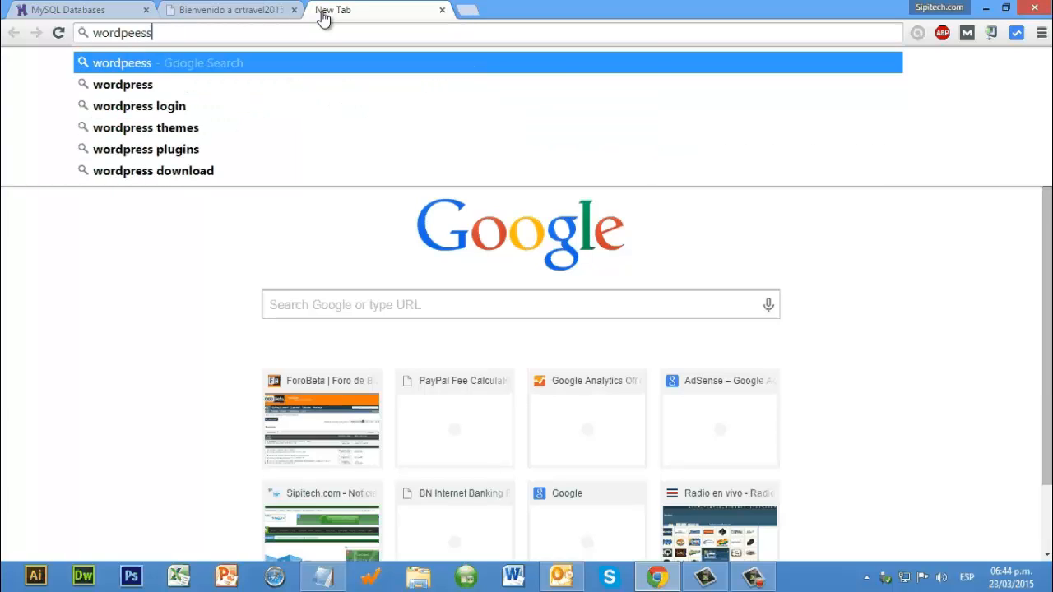
pyautogui.write(' or')
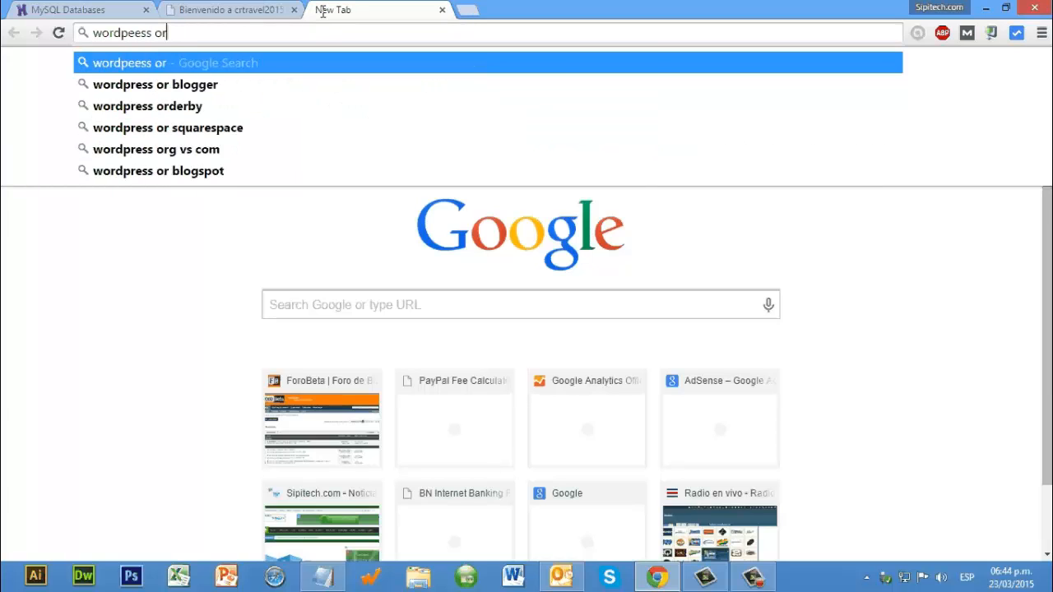
pyautogui.write('g')
pyautogui.press('Return')
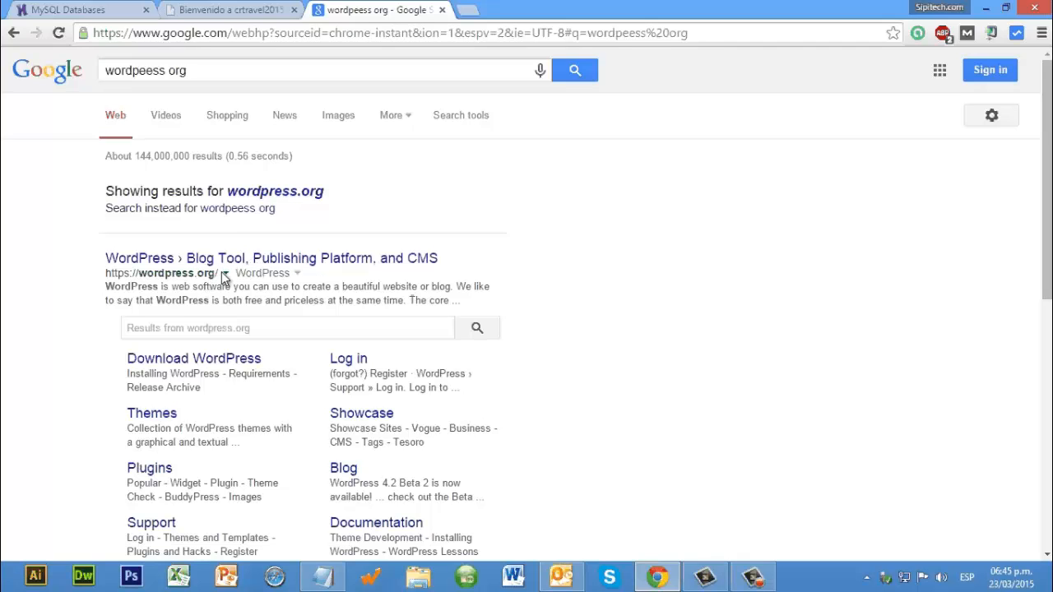
# Open wordpress.org from the results and go to its download page.
pyautogui.click(230, 268)
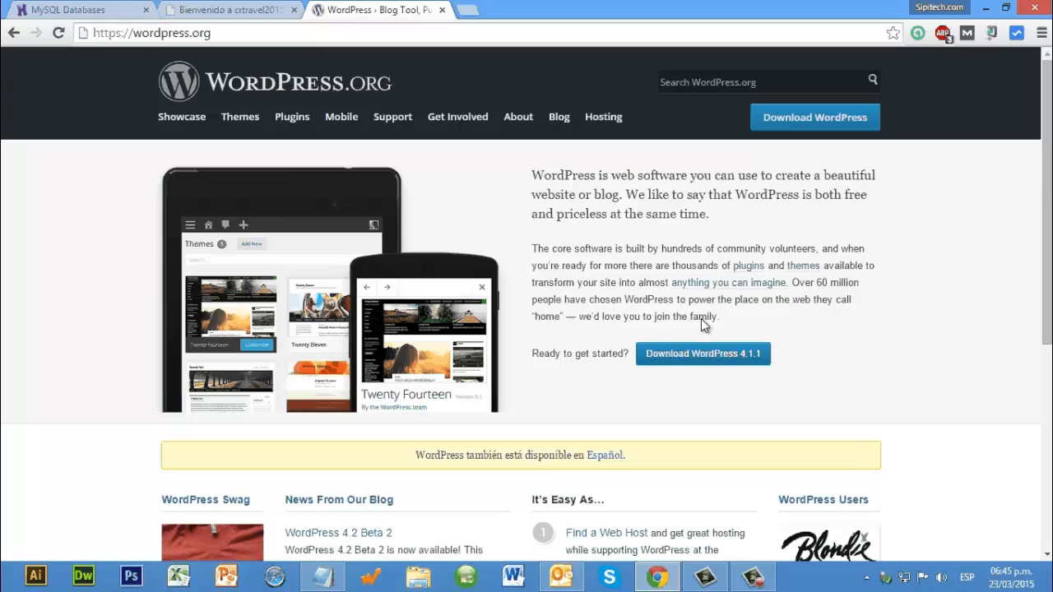
pyautogui.scroll(-3, 761, 370)
pyautogui.scroll(2, 683, 284)
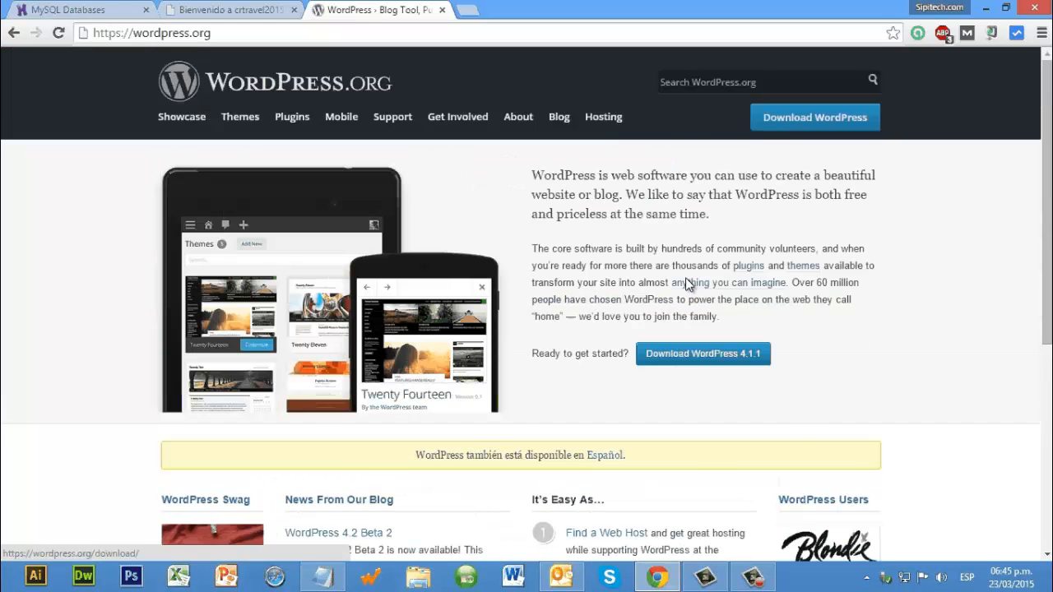
pyautogui.scroll(-1, 685, 282)
pyautogui.click(684, 278)
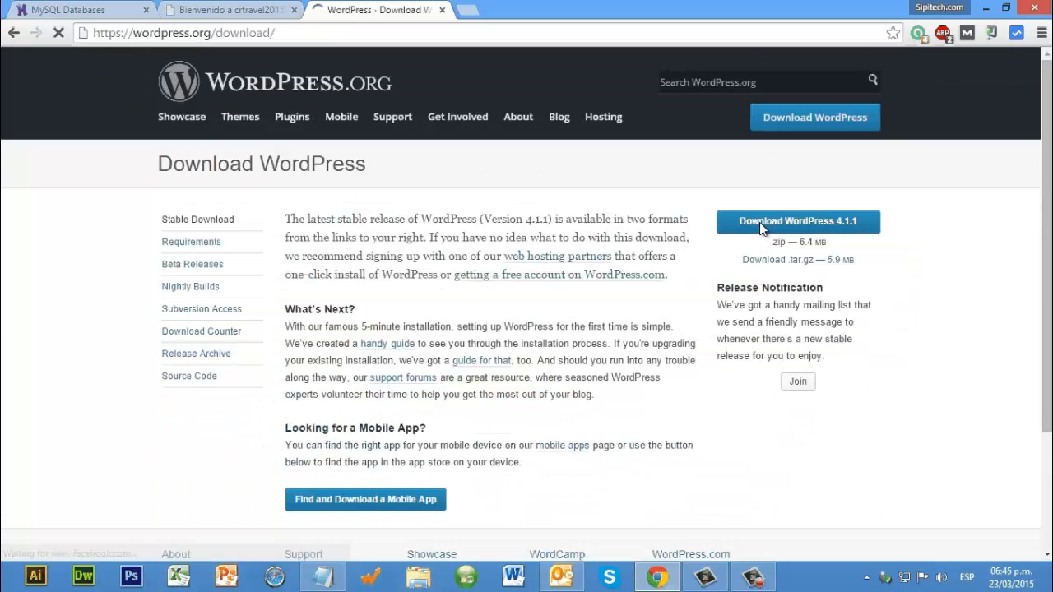
# Download wordpress-4.1.1.zip and show it in the Descargas folder.
pyautogui.click(772, 270)
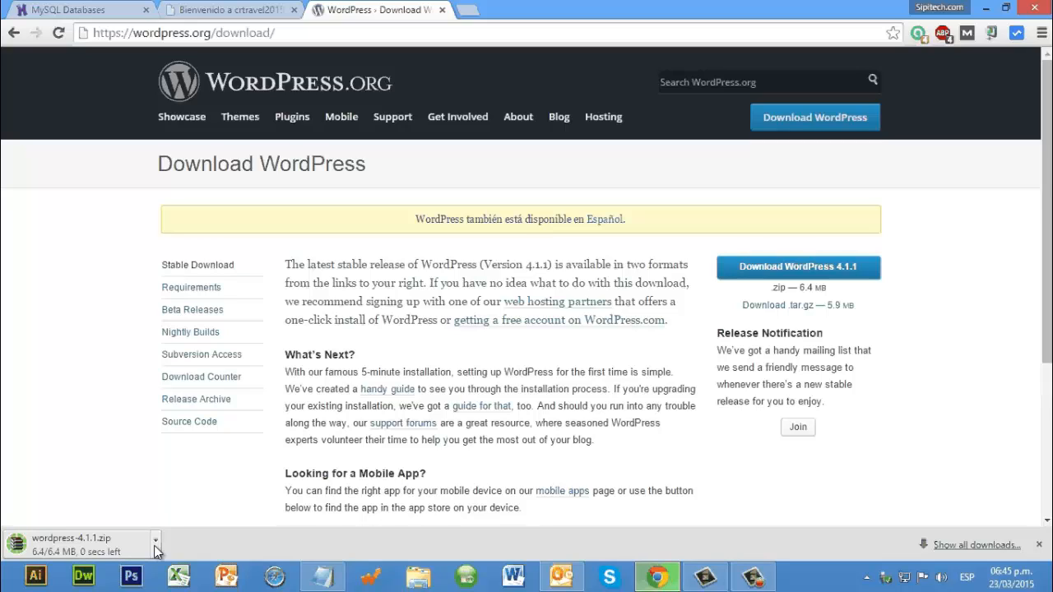
pyautogui.click(153, 545)
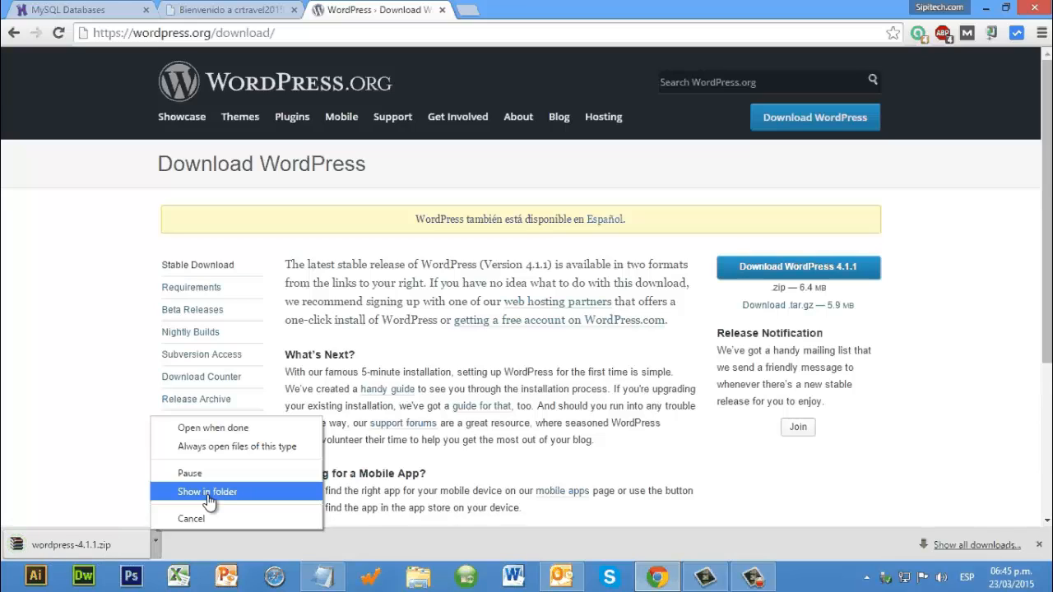
pyautogui.click(207, 494)
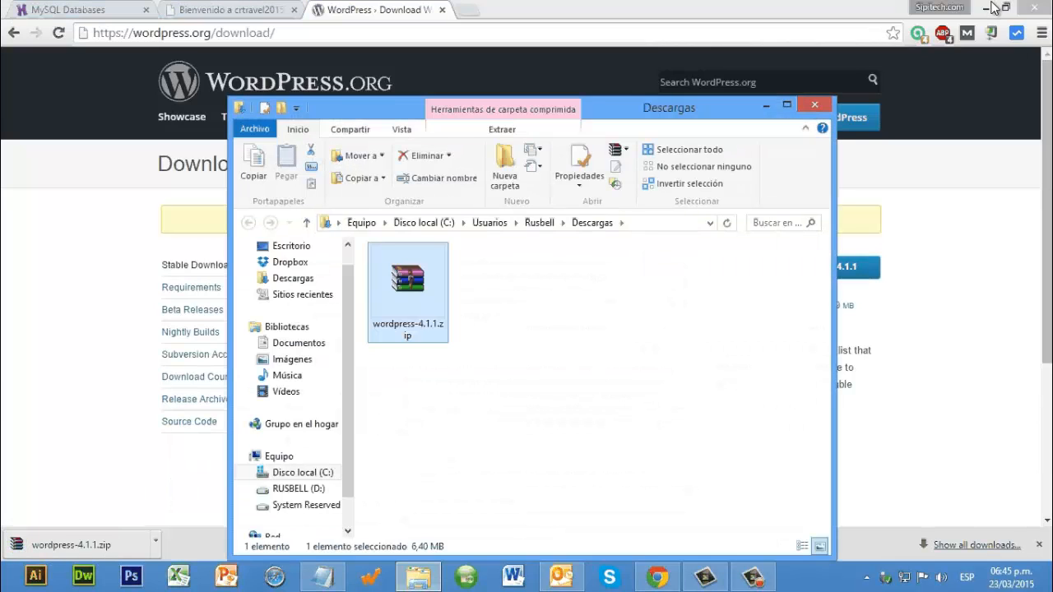
# Move the wordpress-4.1.1.zip archive from Downloads onto the desktop and close the Downloads folder.
pyautogui.click(987, 7)
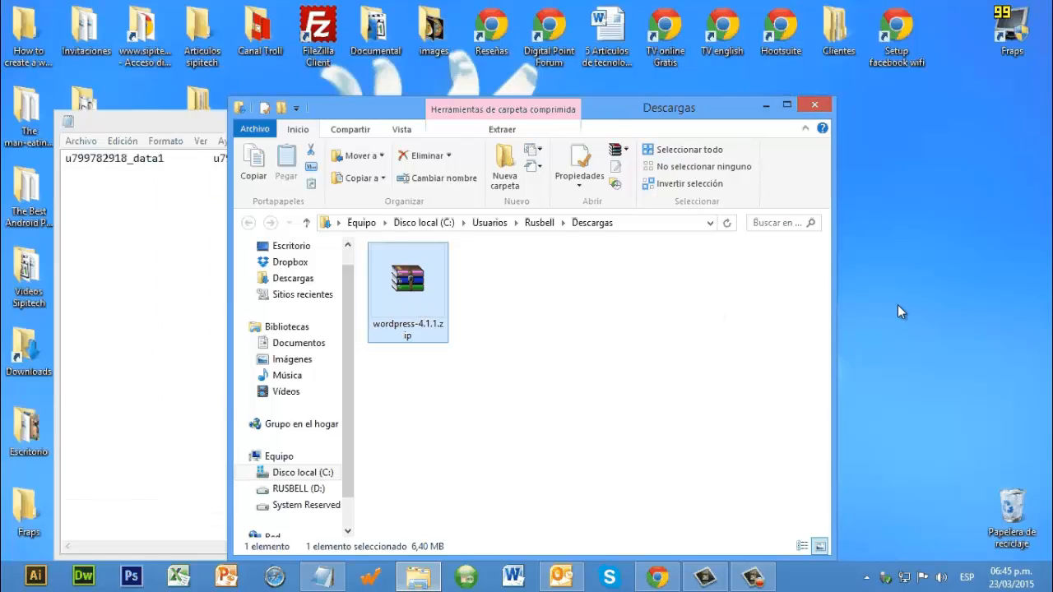
pyautogui.moveTo(408, 283); pyautogui.dragTo(898, 305)
pyautogui.click(818, 105)
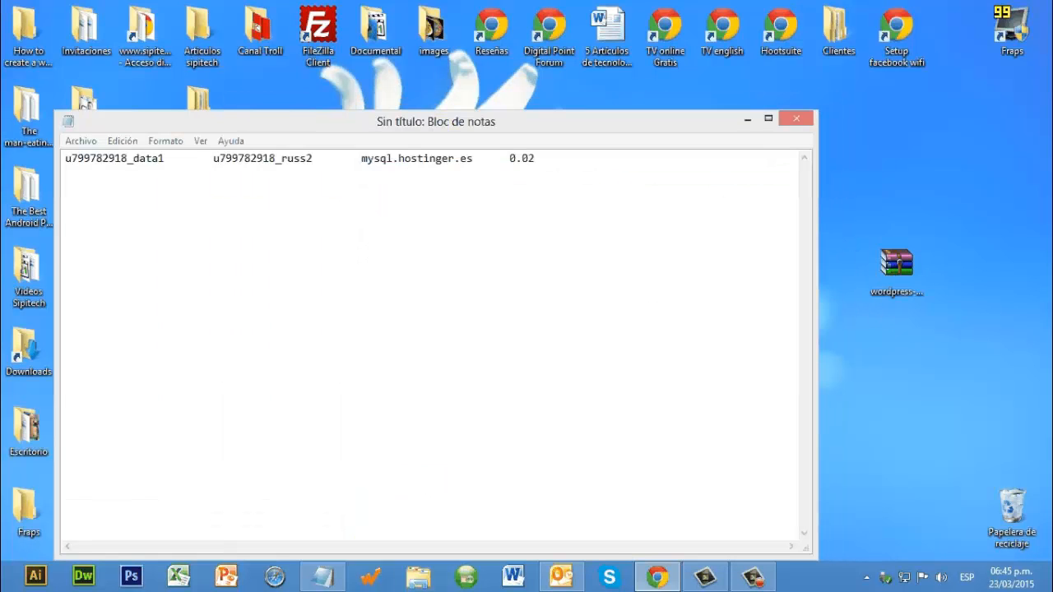
# Close the WordPress download tab, then minimize Chrome and Notepad to clear the desktop.
pyautogui.click(658, 578)
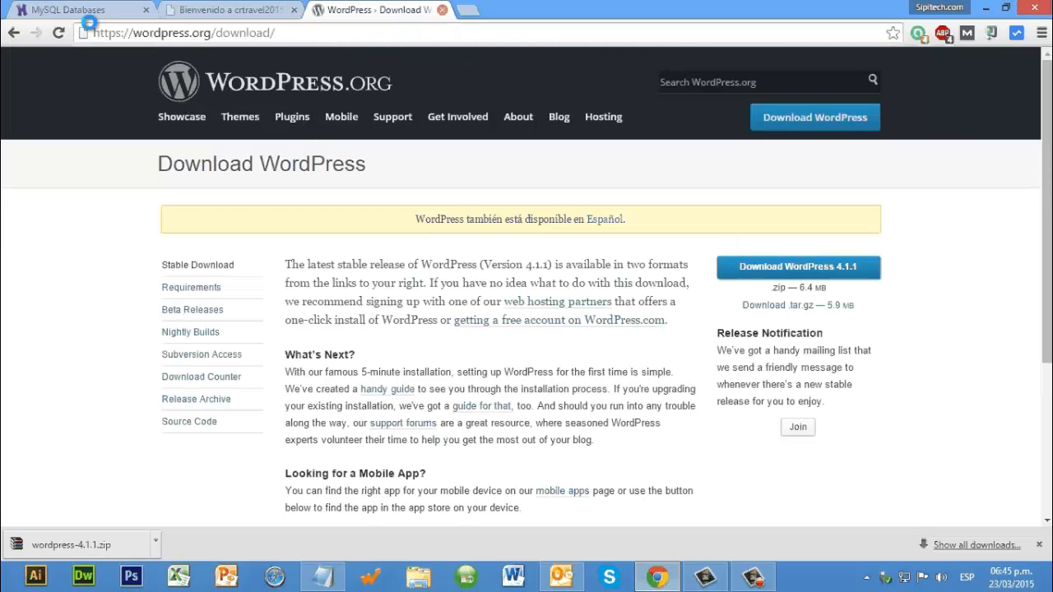
pyautogui.click(442, 9)
pyautogui.click(90, 8)
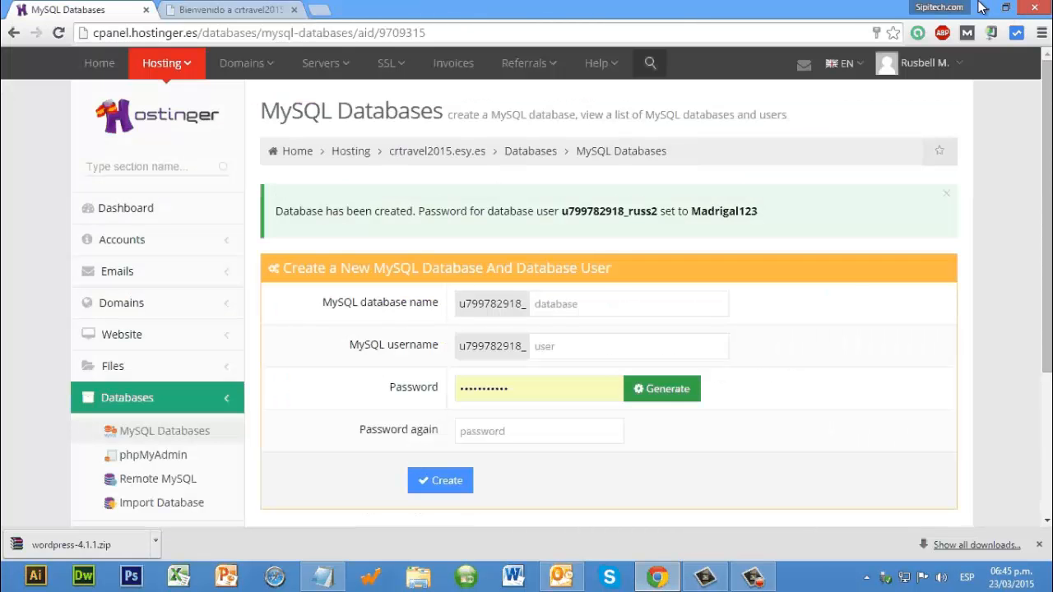
pyautogui.click(982, 7)
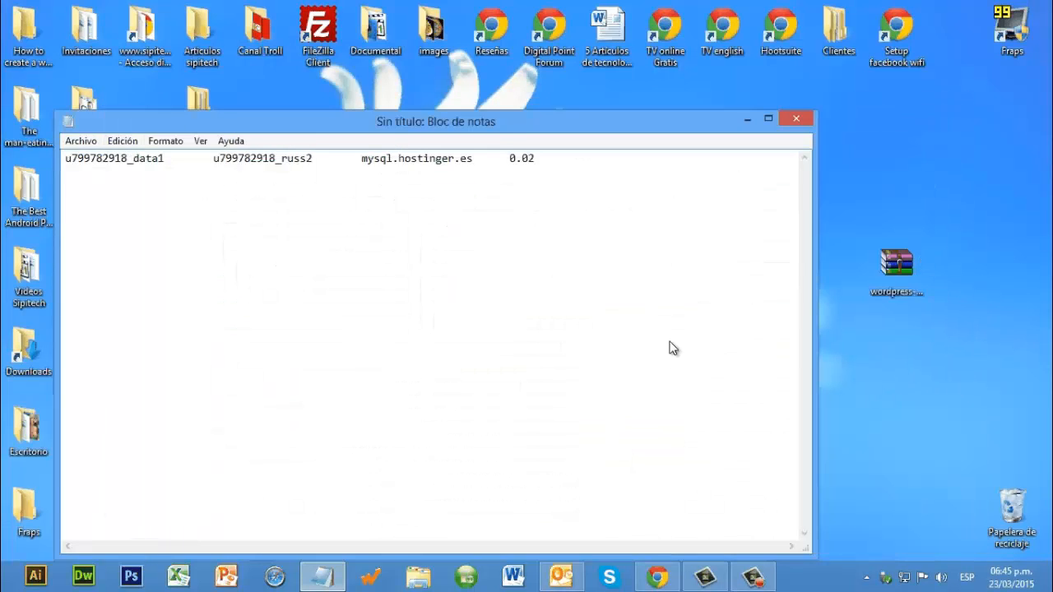
pyautogui.press('super+d')
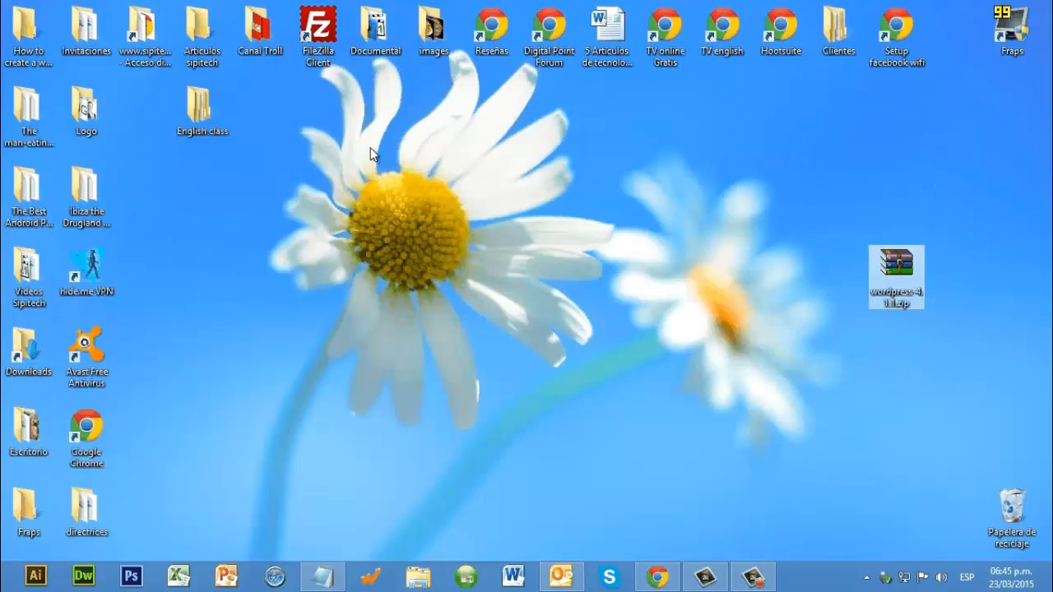
# Place the FileZilla shortcut near the desktop centre, launch and close FileZilla, and move the zip beside it.
pyautogui.moveTo(317, 29); pyautogui.dragTo(426, 277)
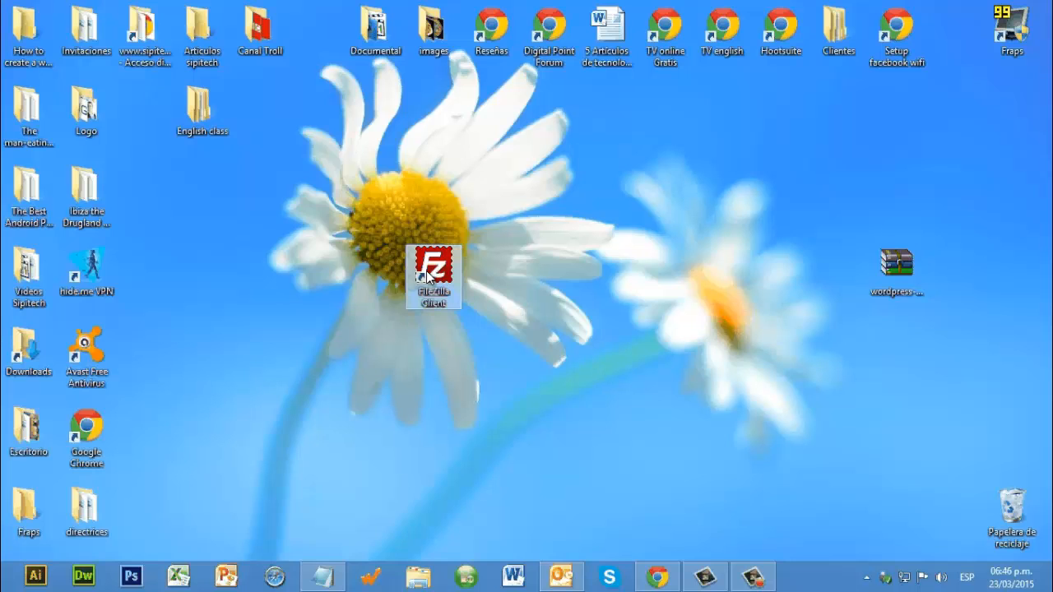
pyautogui.doubleClick(427, 276)
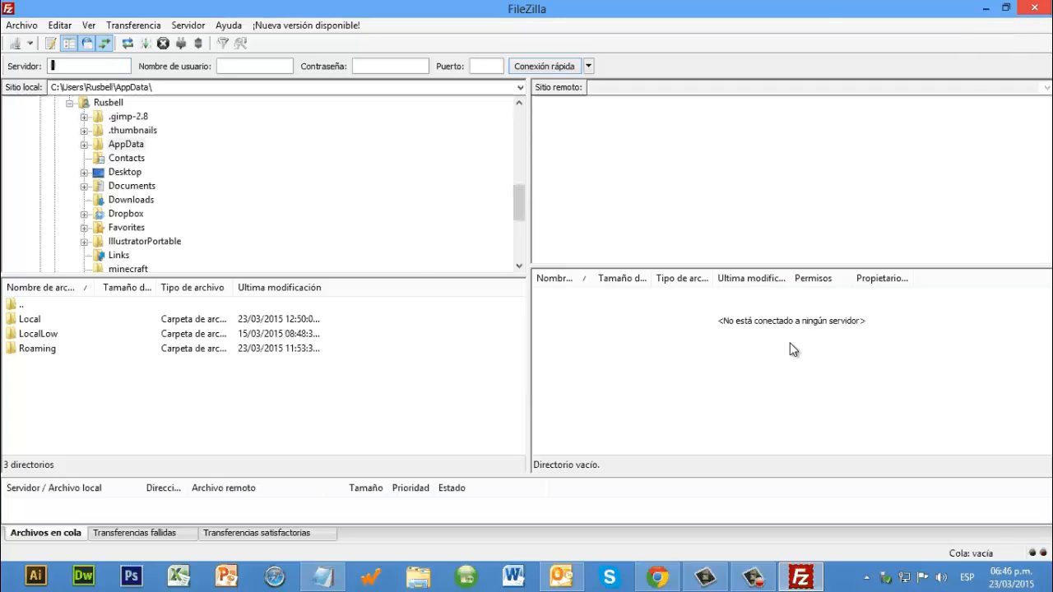
pyautogui.click(1034, 8)
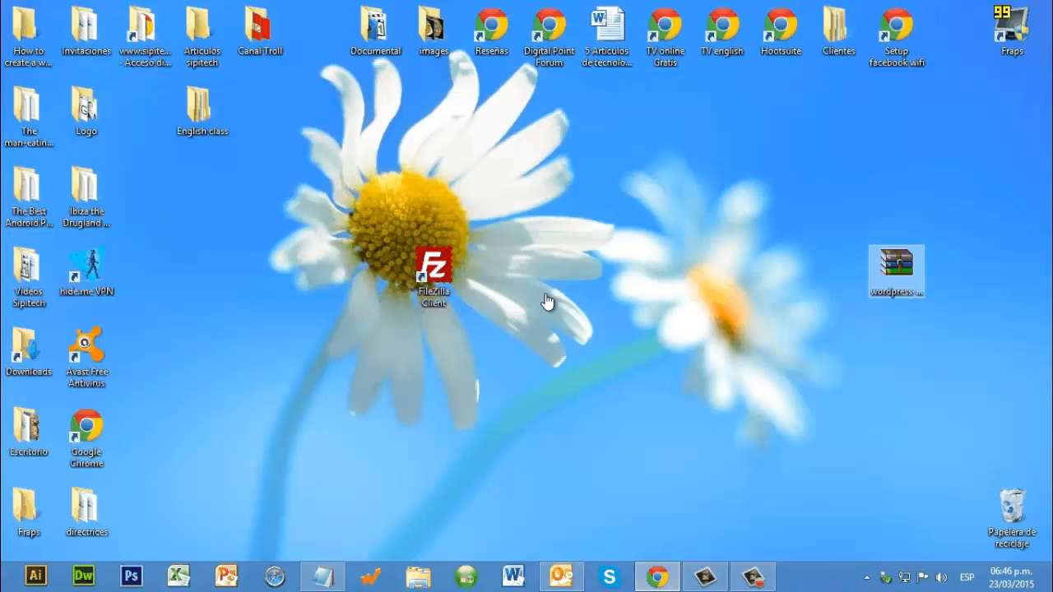
pyautogui.moveTo(547, 302); pyautogui.dragTo(549, 303)
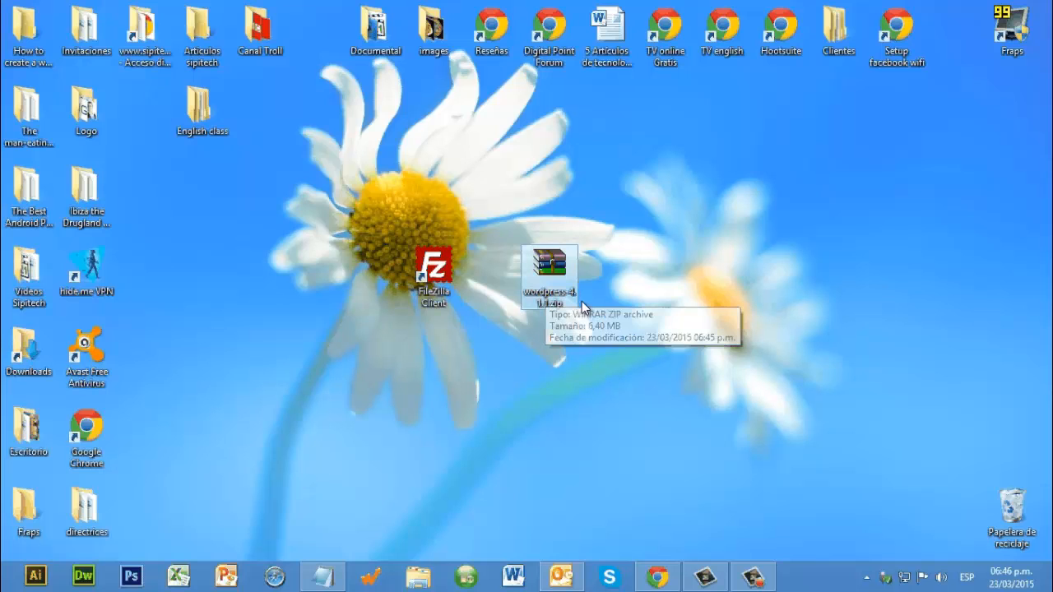
# From the Hostinger hosting dashboard's Files section, install File Manager in English and open it.
pyautogui.click(657, 576)
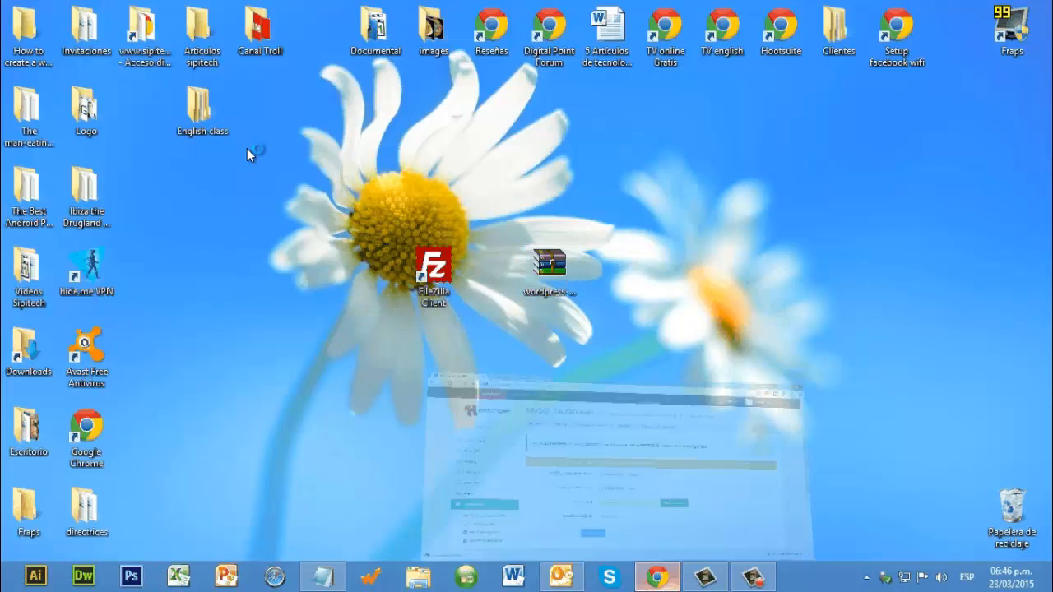
pyautogui.scroll(-1, 169, 268)
pyautogui.scroll(1, 179, 212)
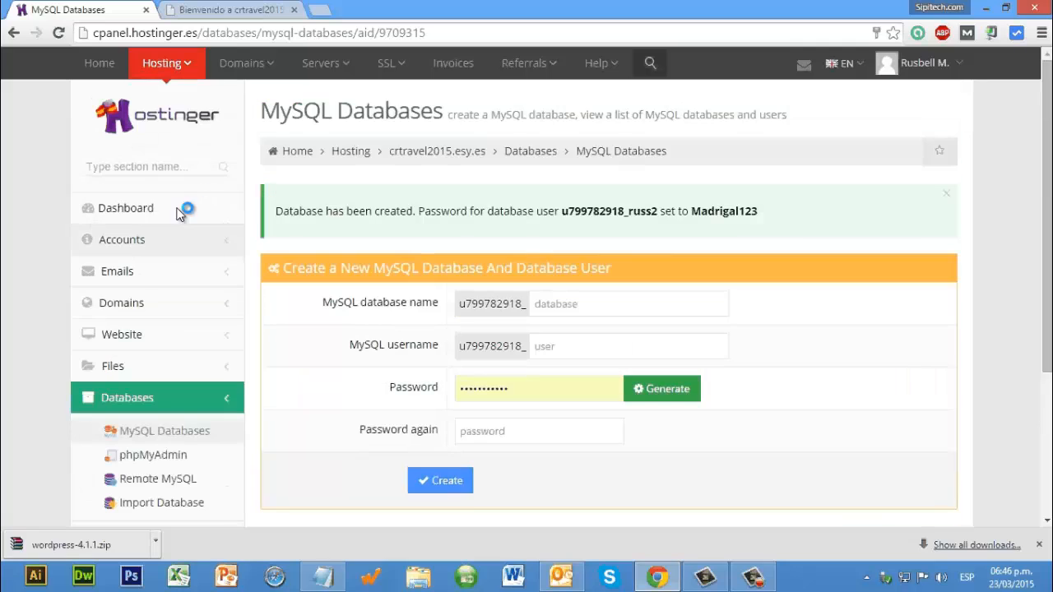
pyautogui.click(156, 208)
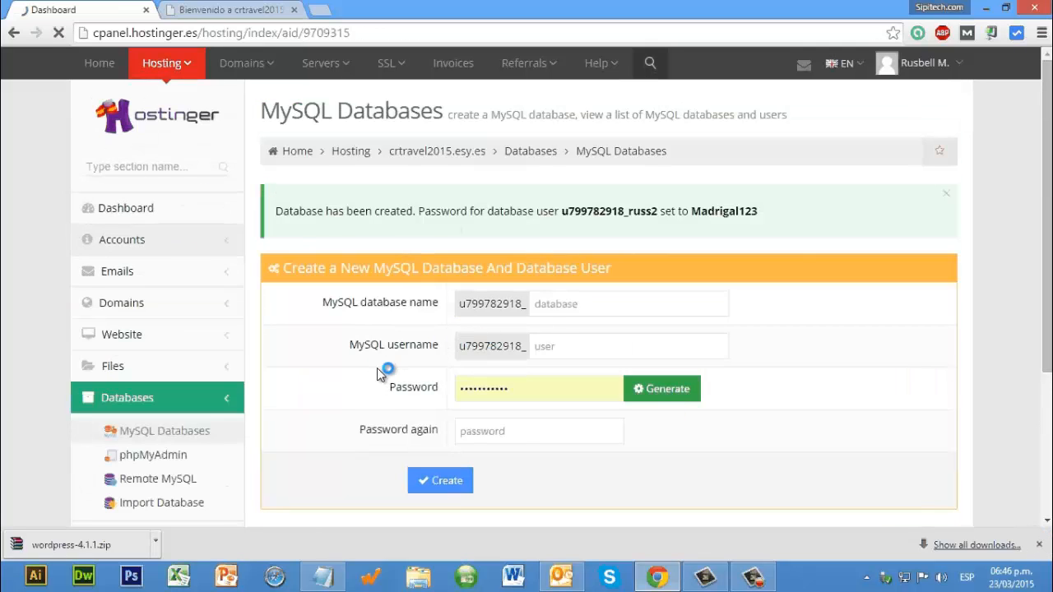
pyautogui.scroll(-5, 408, 340)
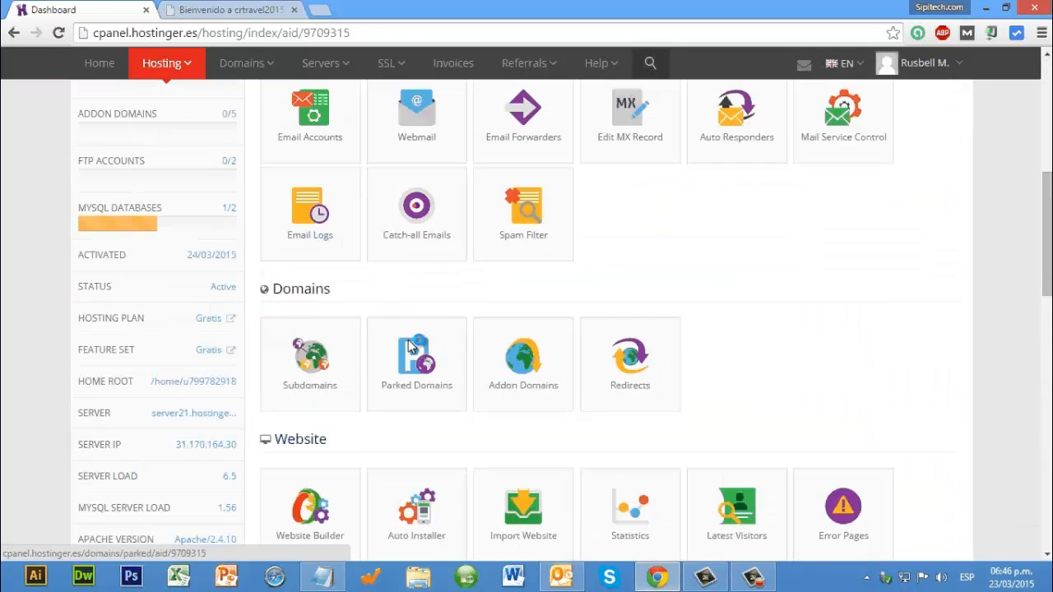
pyautogui.scroll(-4, 320, 403)
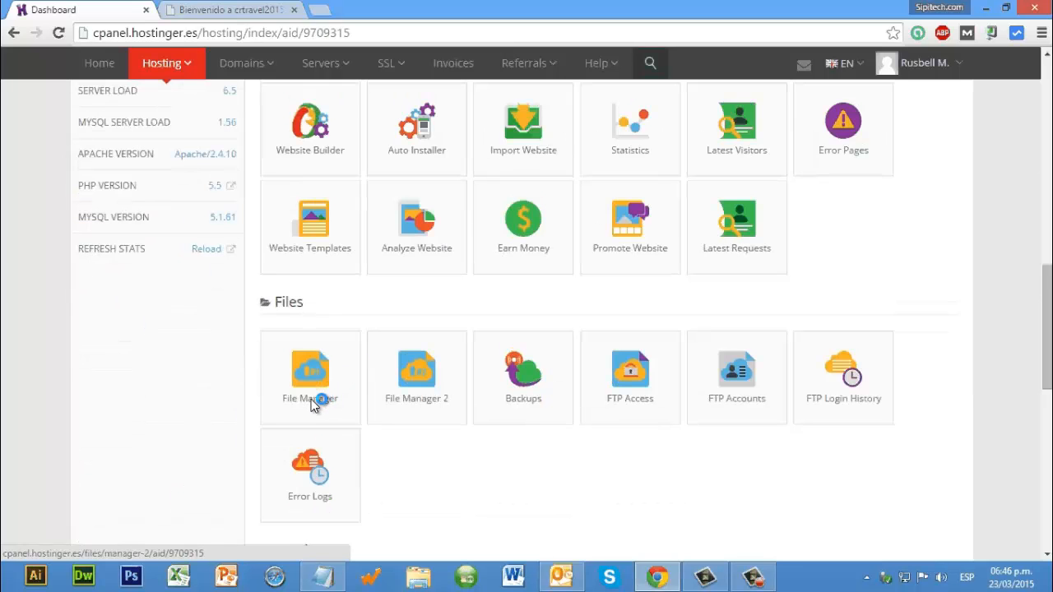
pyautogui.click(310, 393)
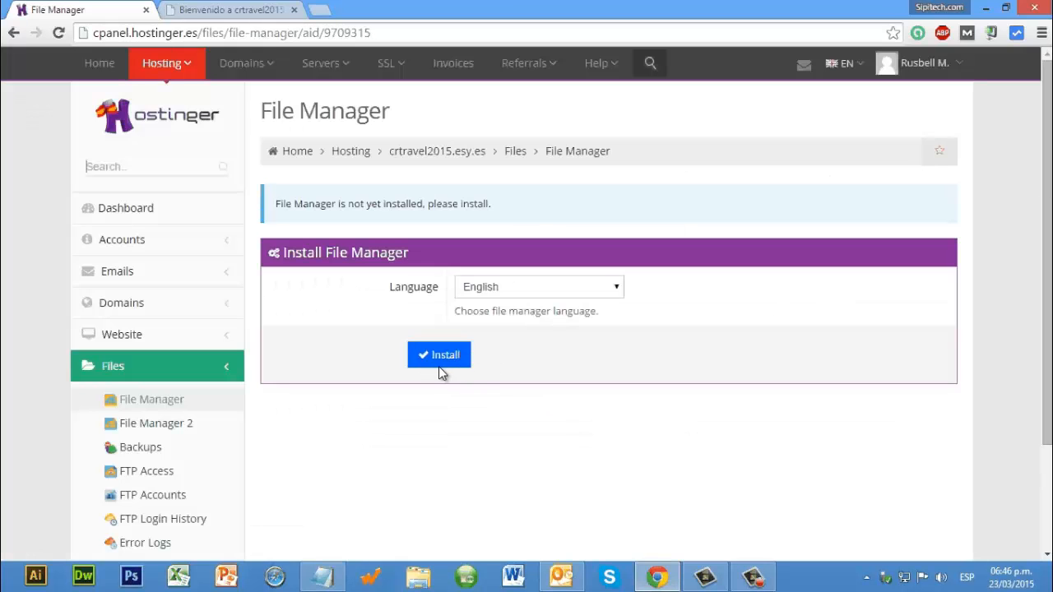
pyautogui.click(442, 363)
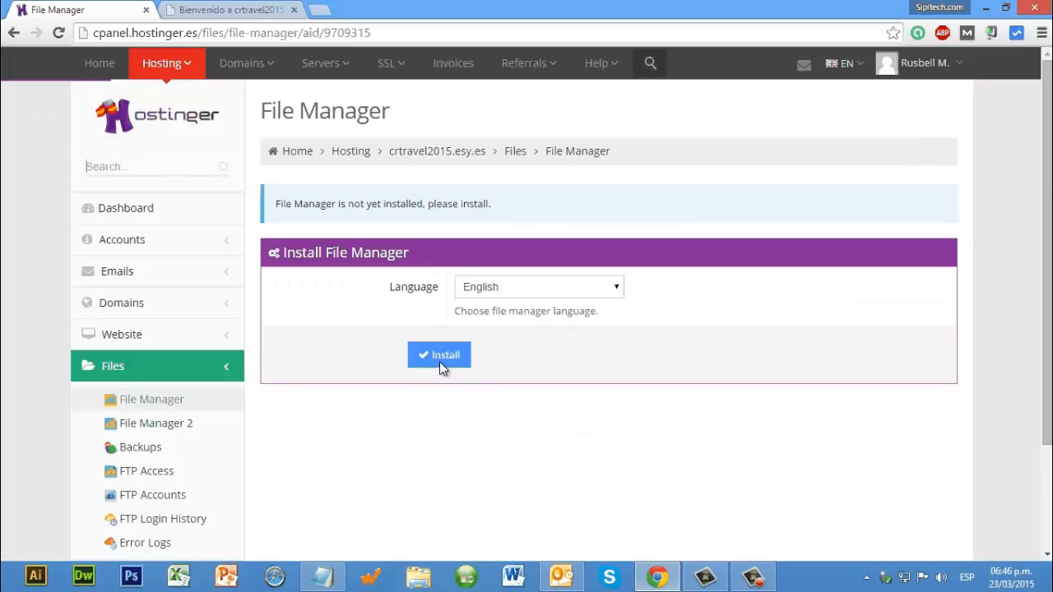
pyautogui.click(439, 363)
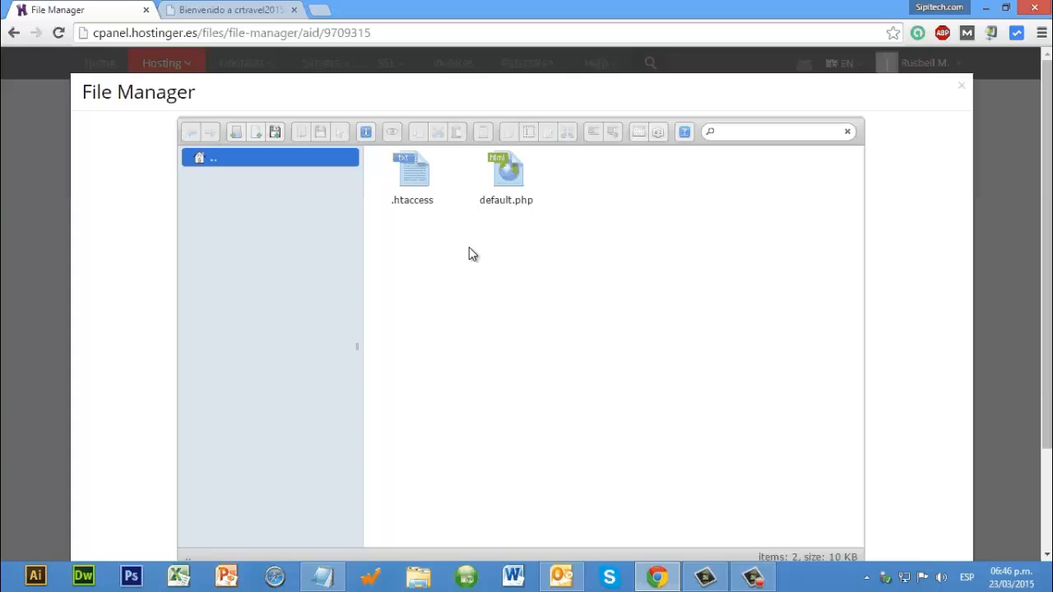
# Delete default.php from the site's root folder.
pyautogui.click(513, 192)
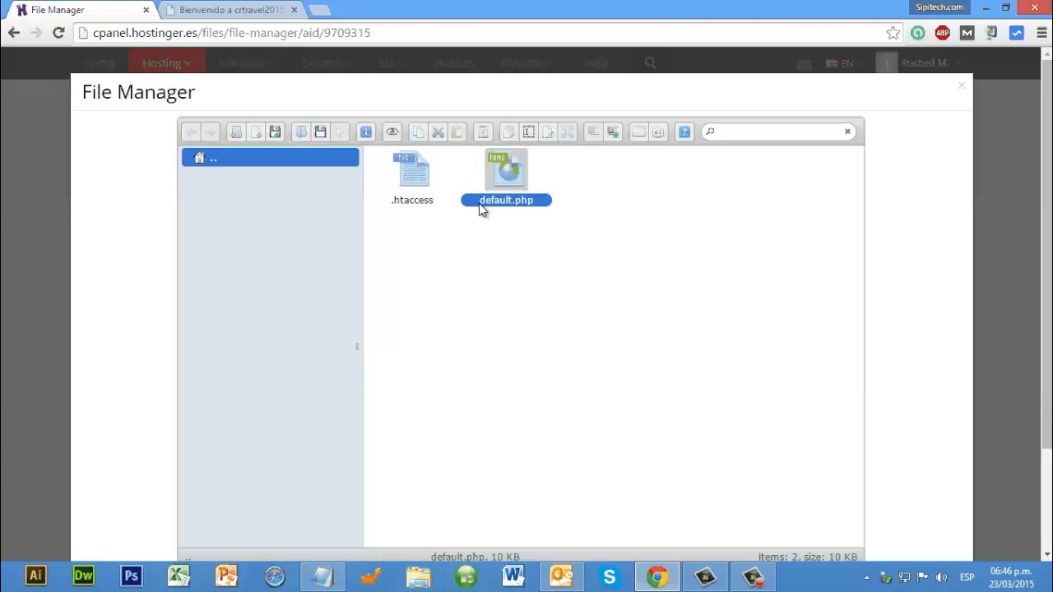
pyautogui.rightClick(525, 186)
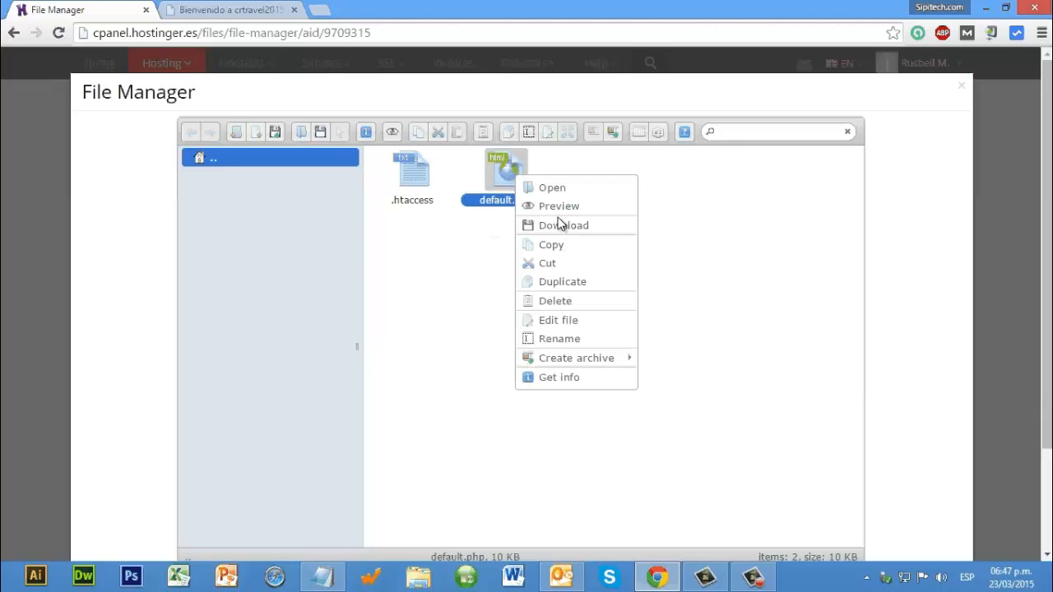
pyautogui.click(543, 301)
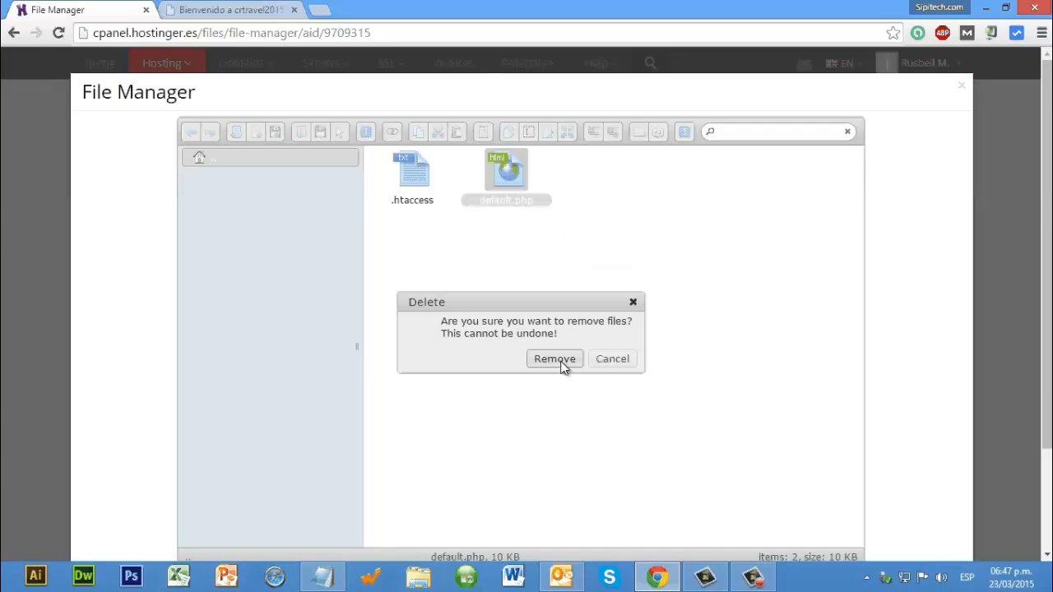
pyautogui.click(554, 359)
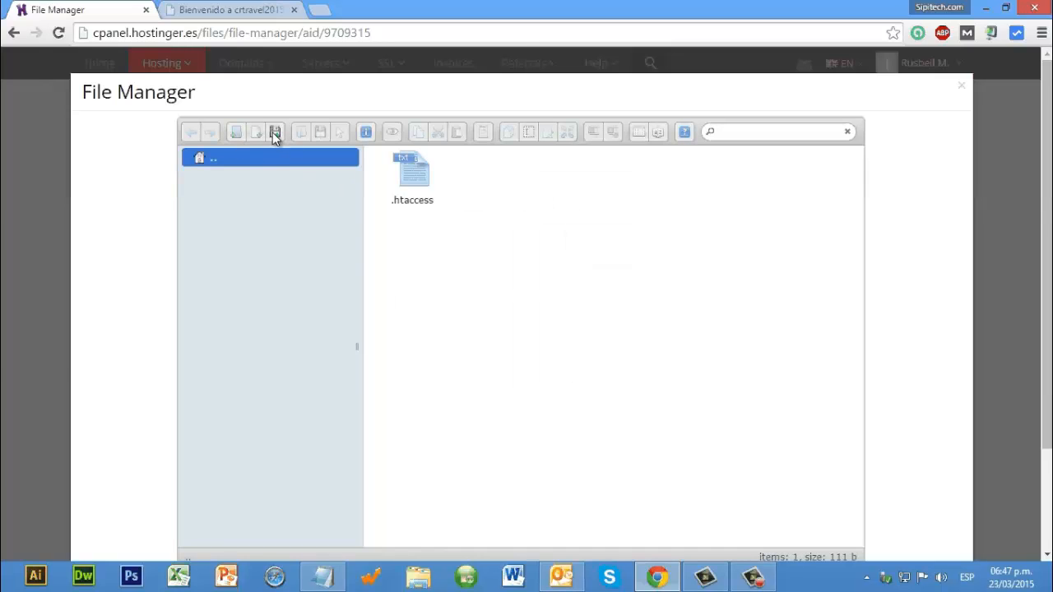
# Upload wordpress-4.1.1.zip from the Desktop to the site's files.
pyautogui.click(276, 133)
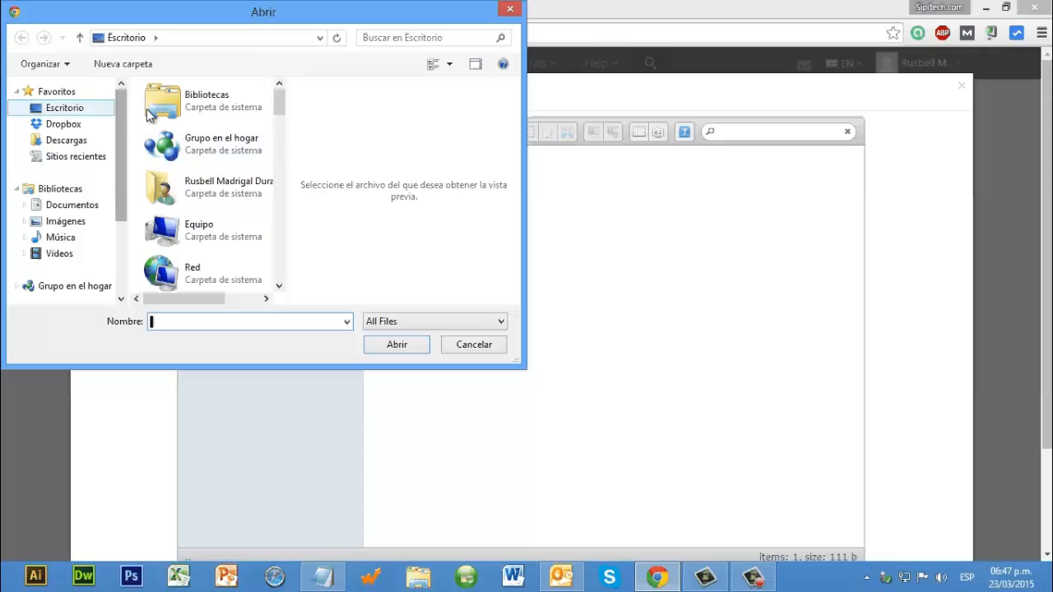
pyautogui.moveTo(281, 101); pyautogui.dragTo(253, 265)
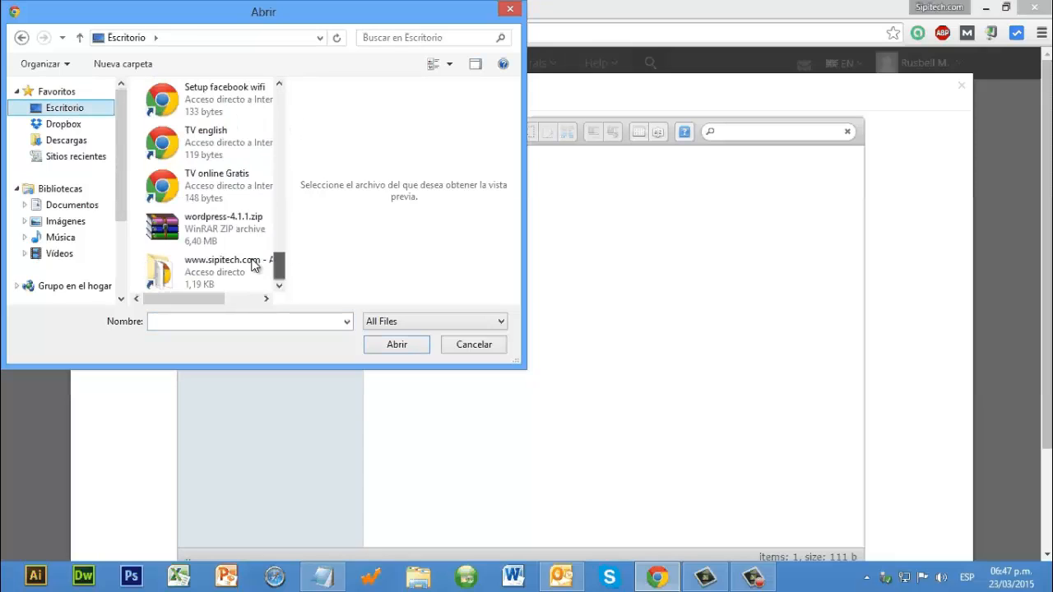
pyautogui.click(220, 242)
pyautogui.doubleClick(221, 241)
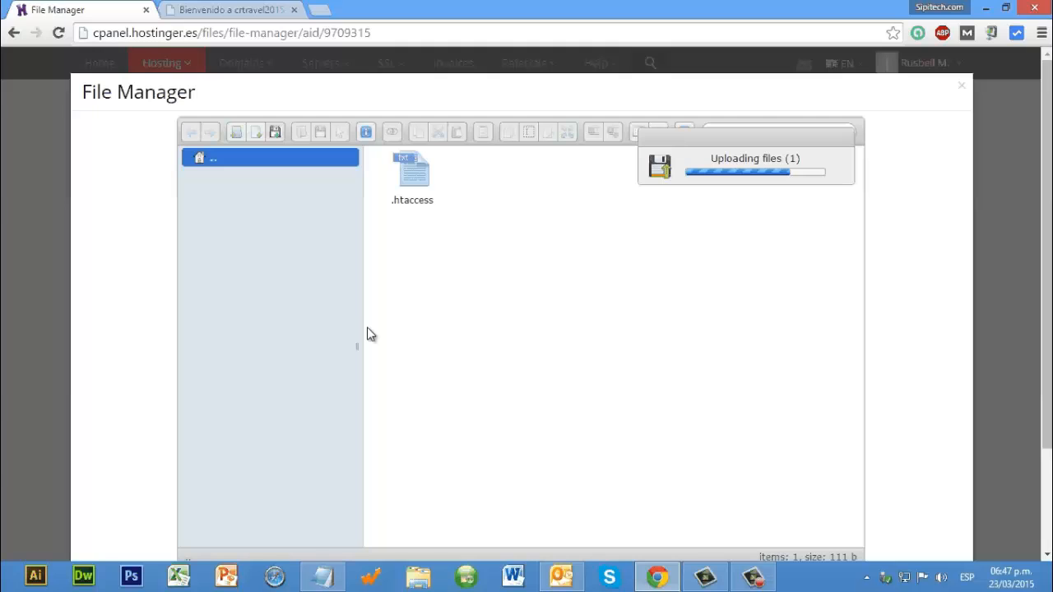
# Reload the live crtravel2015 site to see its plain file index, then go back to File Manager.
pyautogui.click(227, 16)
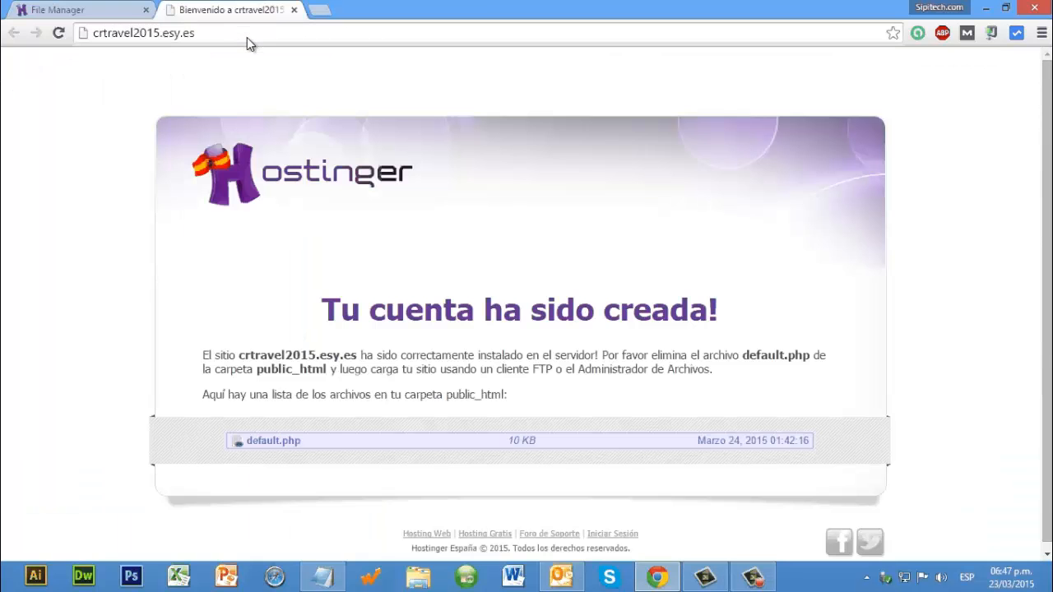
pyautogui.click(55, 32)
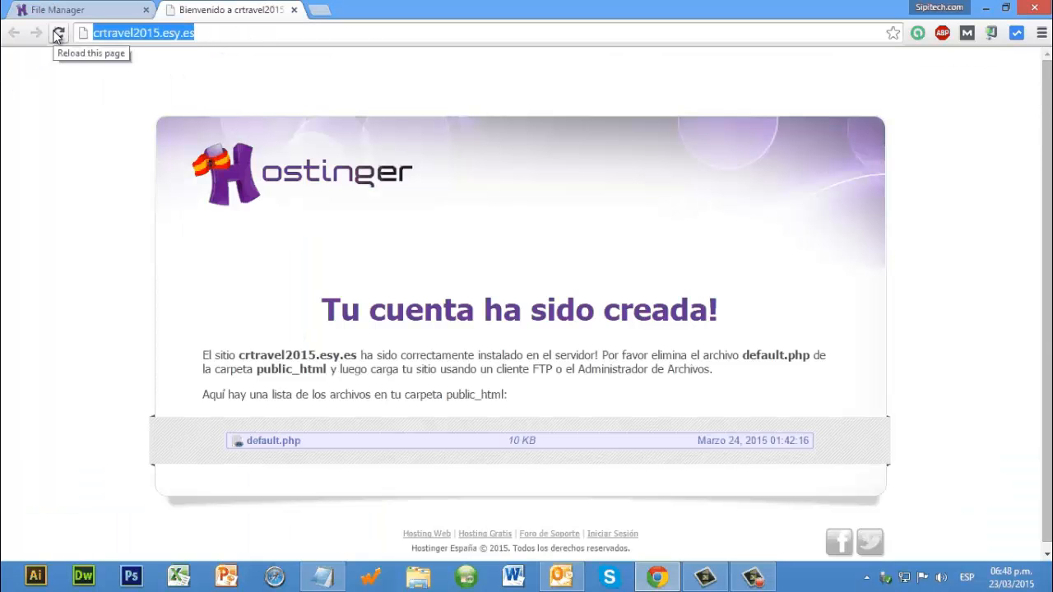
pyautogui.click(58, 34)
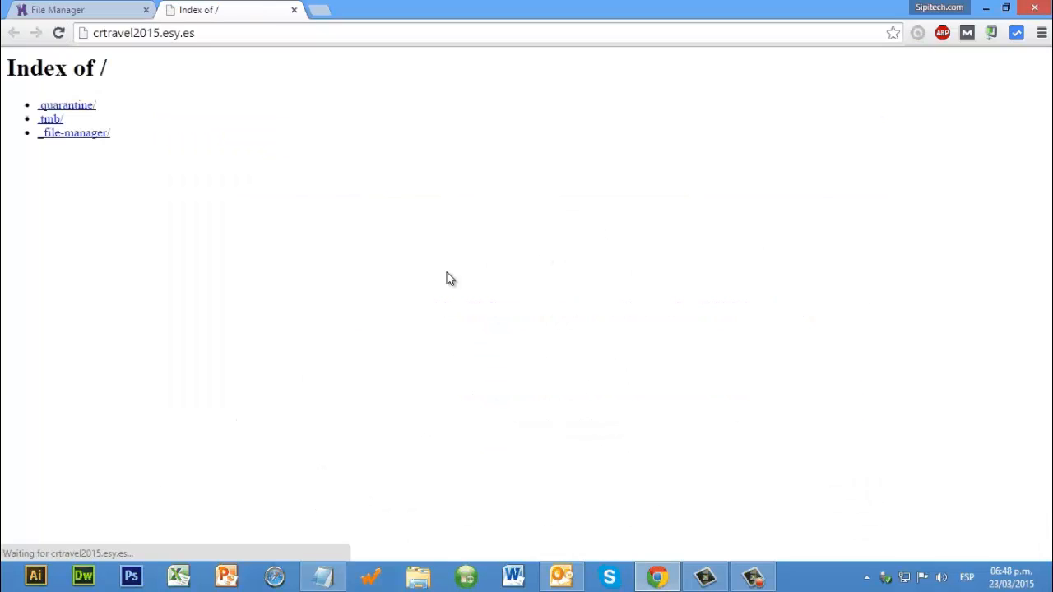
pyautogui.click(80, 9)
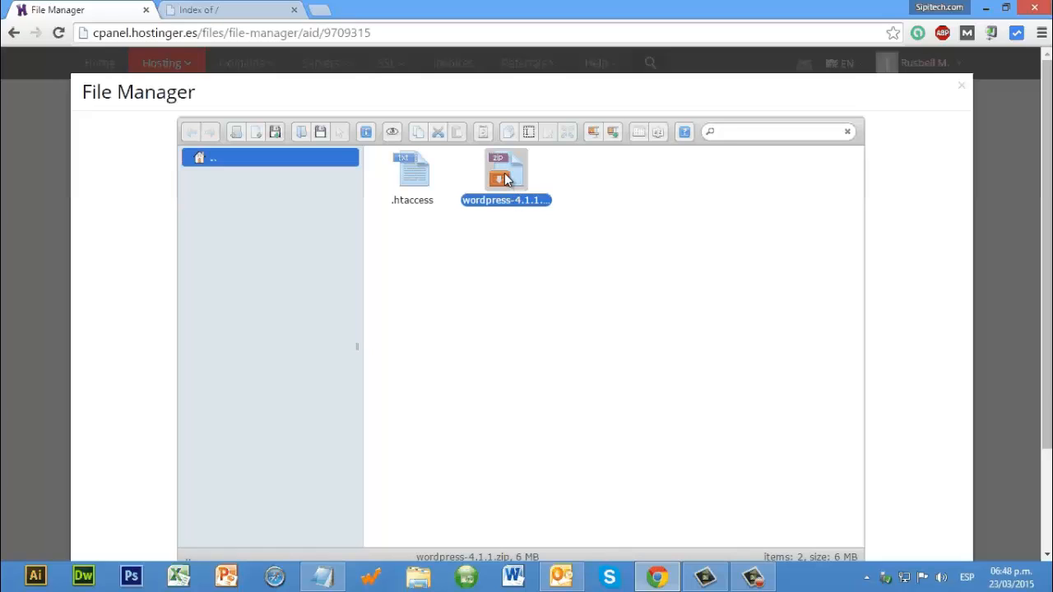
# Extract wordpress-4.1.1.zip into a wordpress-4.1.1 folder, then delete the zip.
pyautogui.rightClick(504, 179)
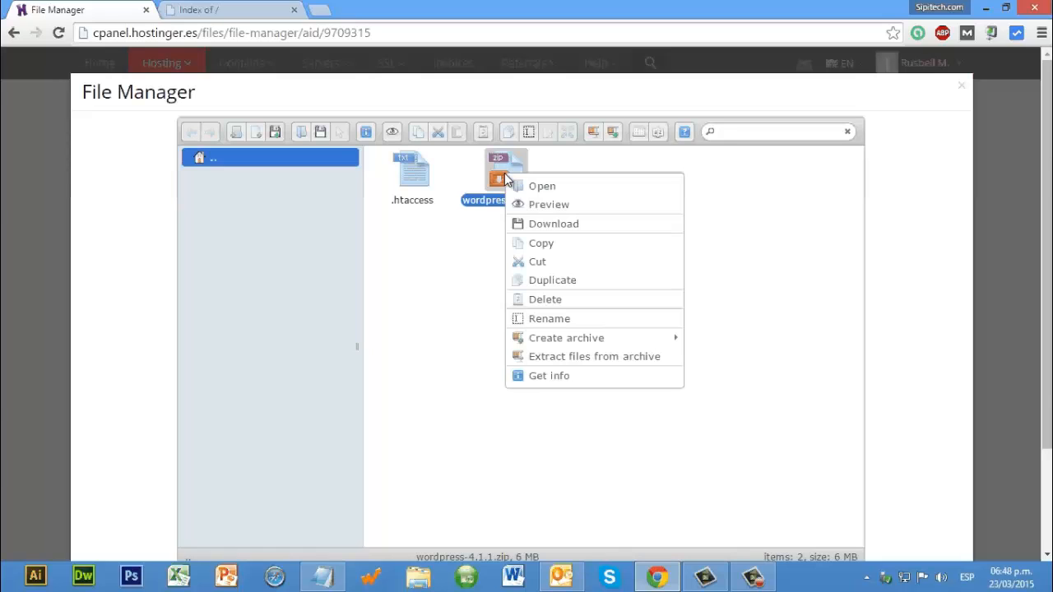
pyautogui.click(573, 359)
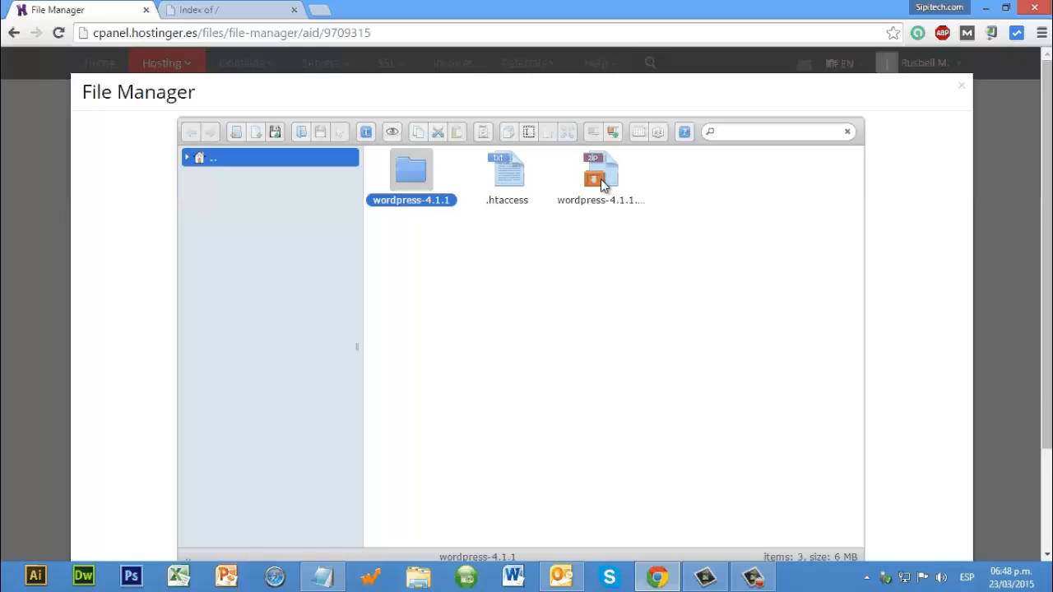
pyautogui.click(603, 185)
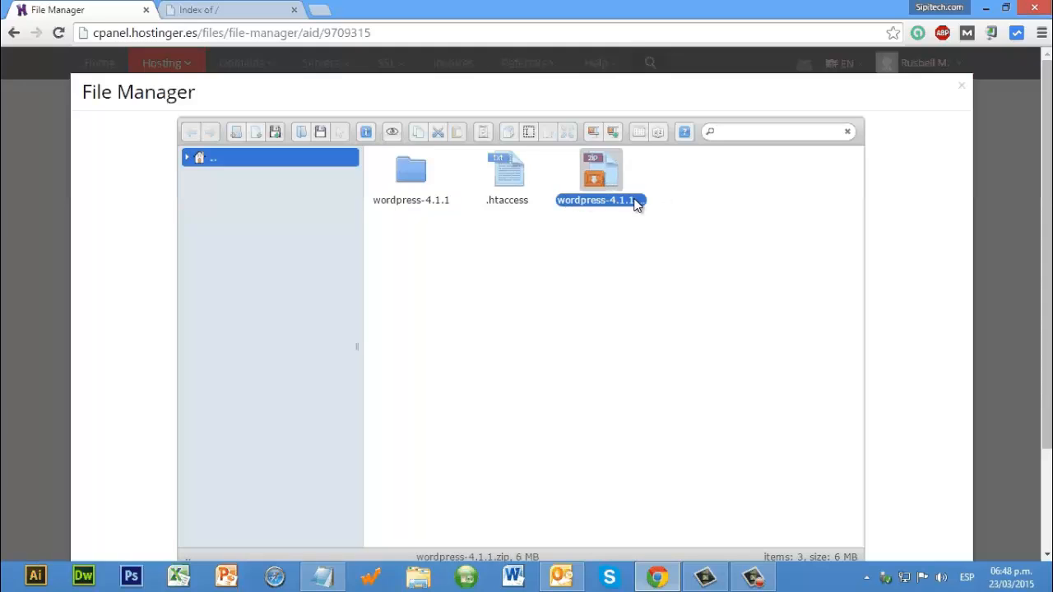
pyautogui.press('Delete')
pyautogui.click(559, 366)
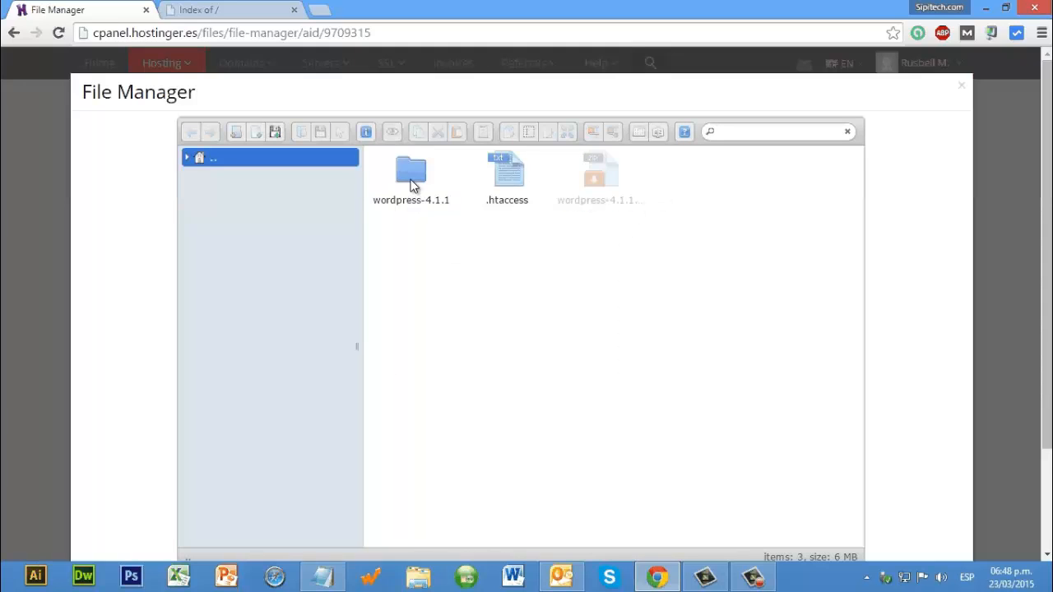
# Open wordpress-4.1.1/wordpress and select all 19 WordPress core files inside it.
pyautogui.doubleClick(410, 180)
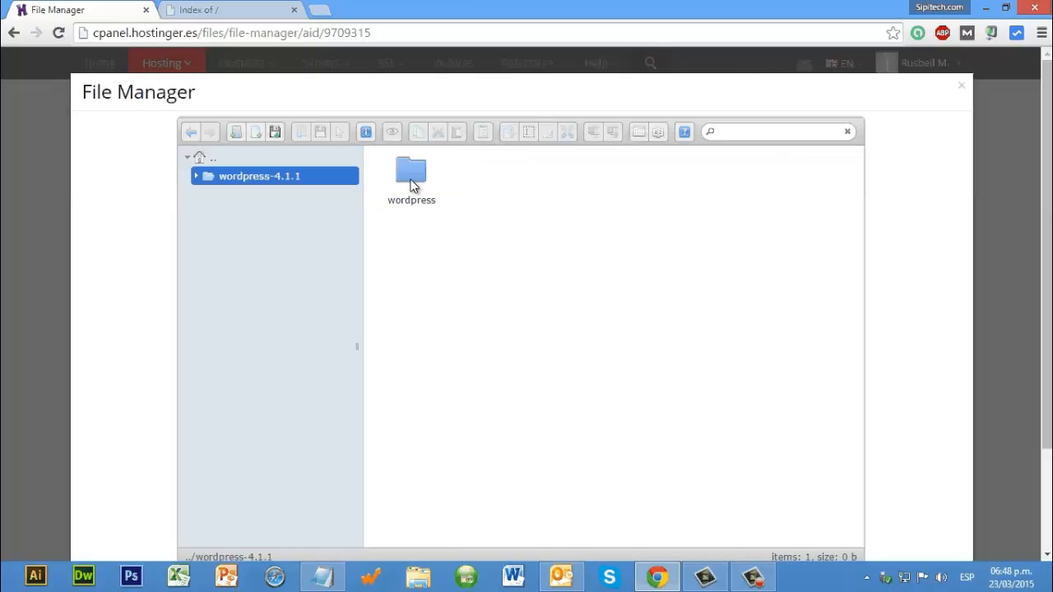
pyautogui.doubleClick(412, 183)
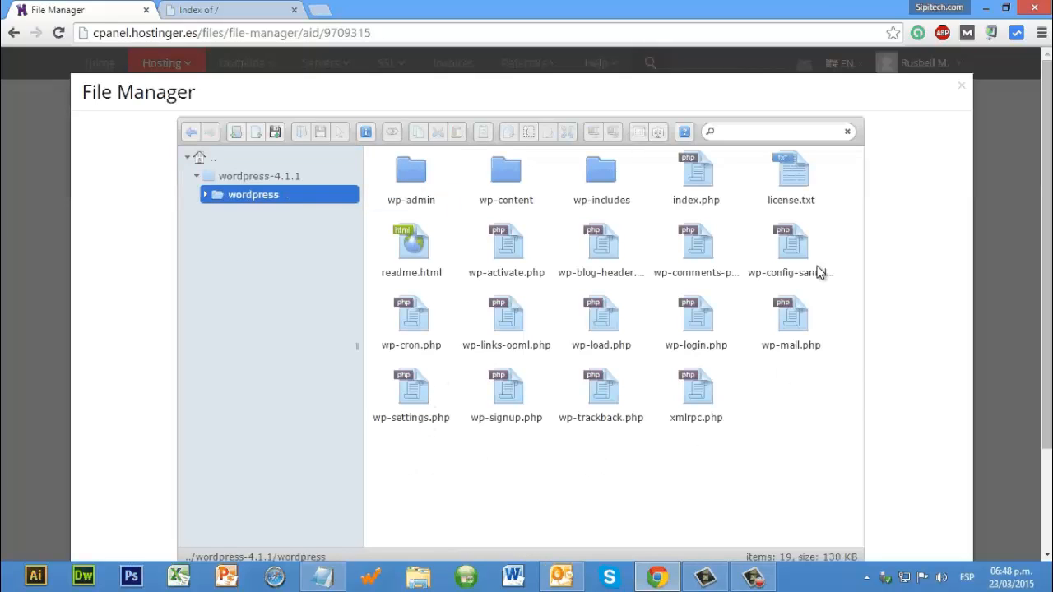
pyautogui.moveTo(401, 457); pyautogui.dragTo(821, 157)
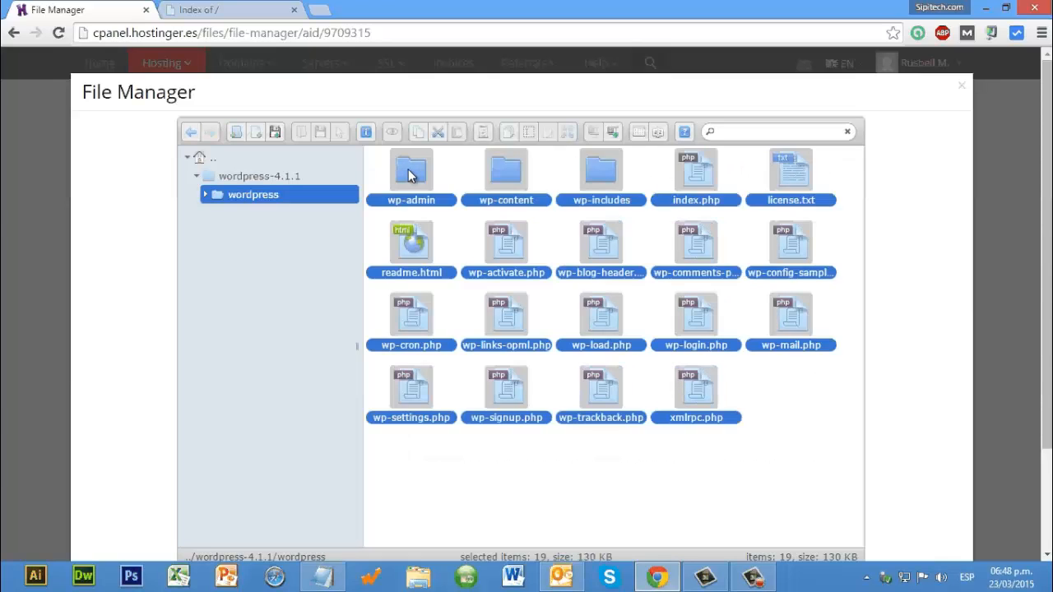
pyautogui.rightClick(411, 174)
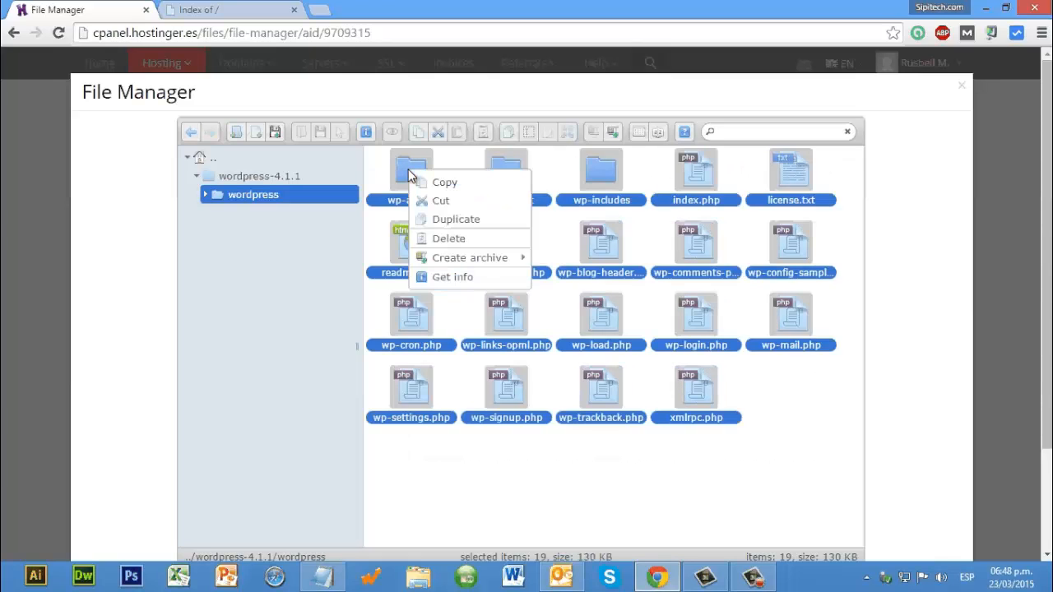
# Cut the 19 WordPress files and paste them into the site's root folder.
pyautogui.click(441, 201)
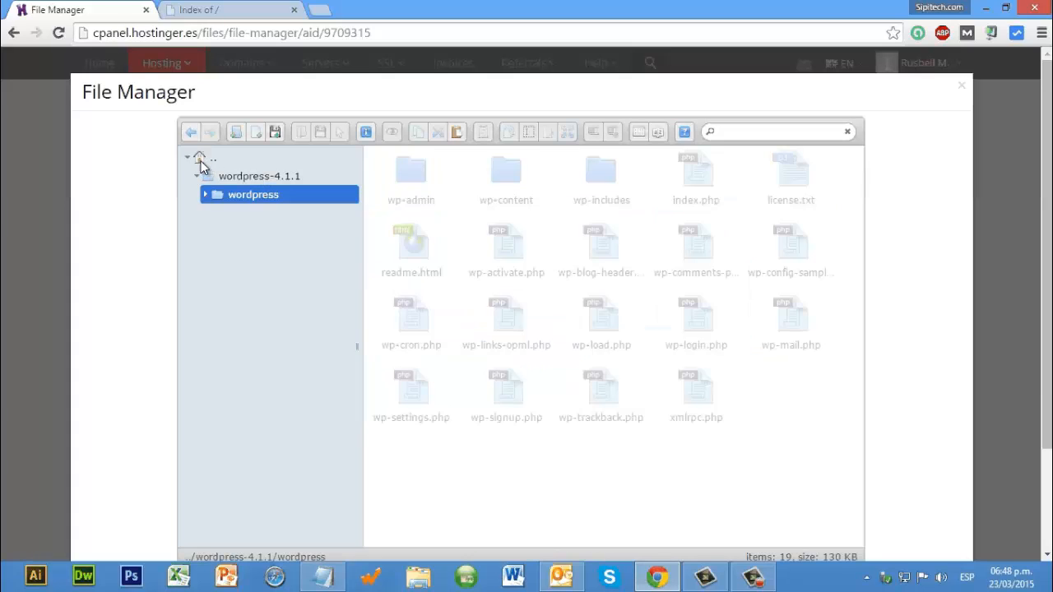
pyautogui.click(200, 159)
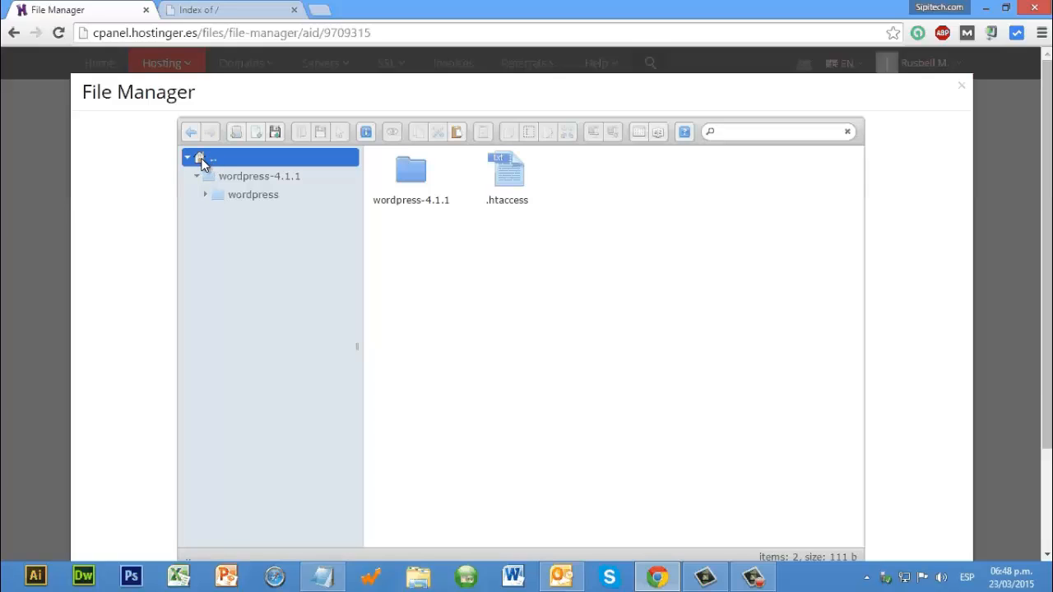
pyautogui.rightClick(642, 259)
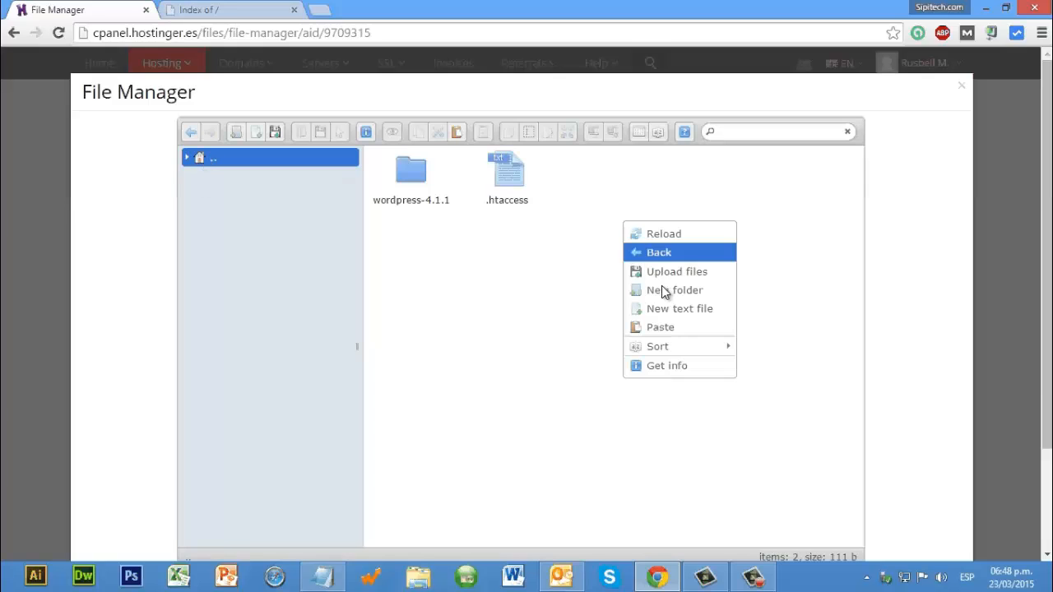
pyautogui.click(660, 326)
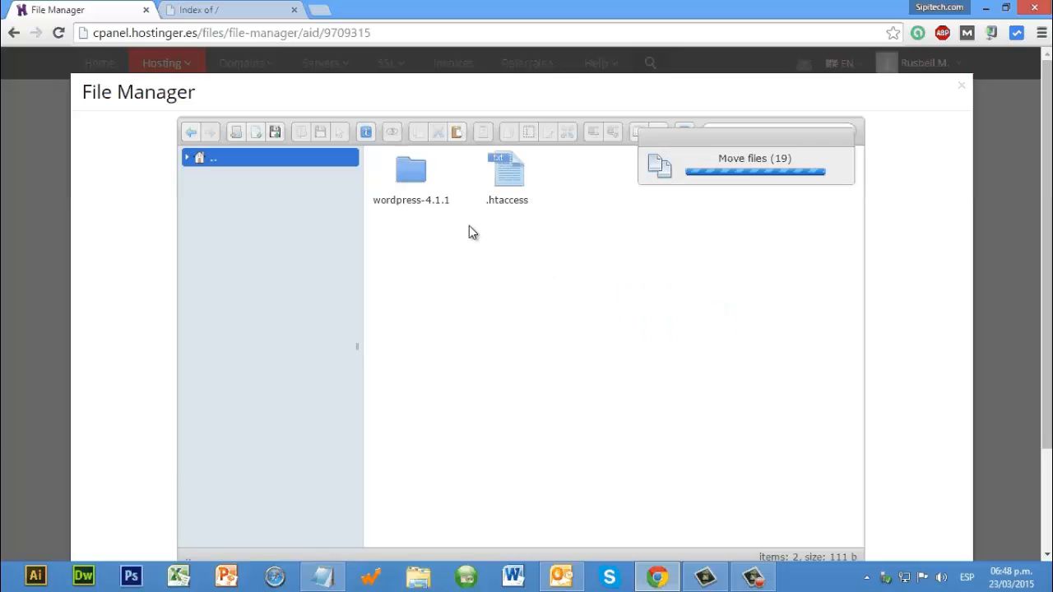
# Confirm the wordpress-4.1.1 folder is empty, then delete it from the root.
pyautogui.click(415, 184)
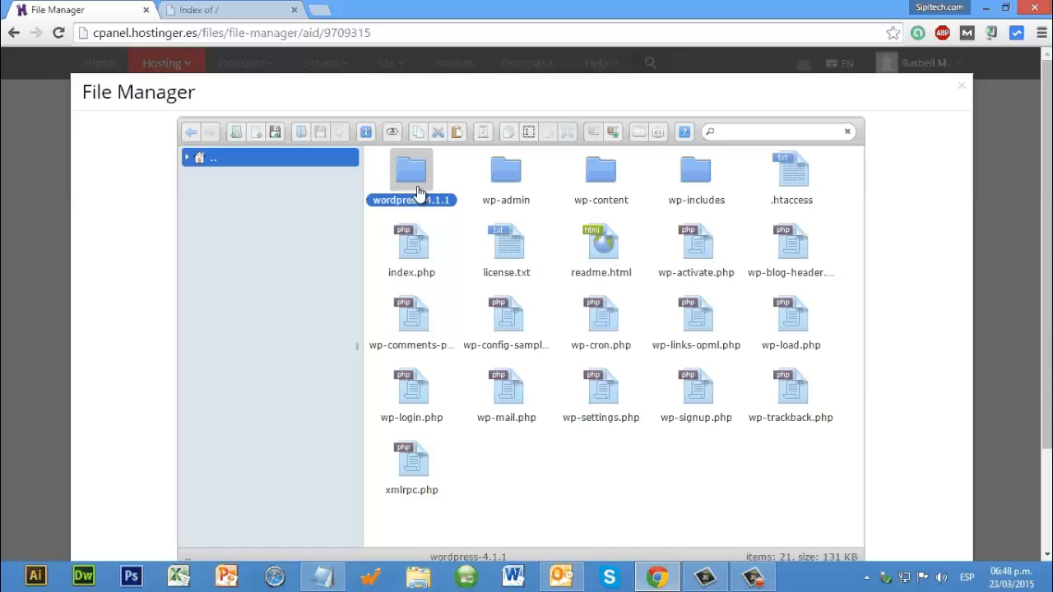
pyautogui.doubleClick(416, 169)
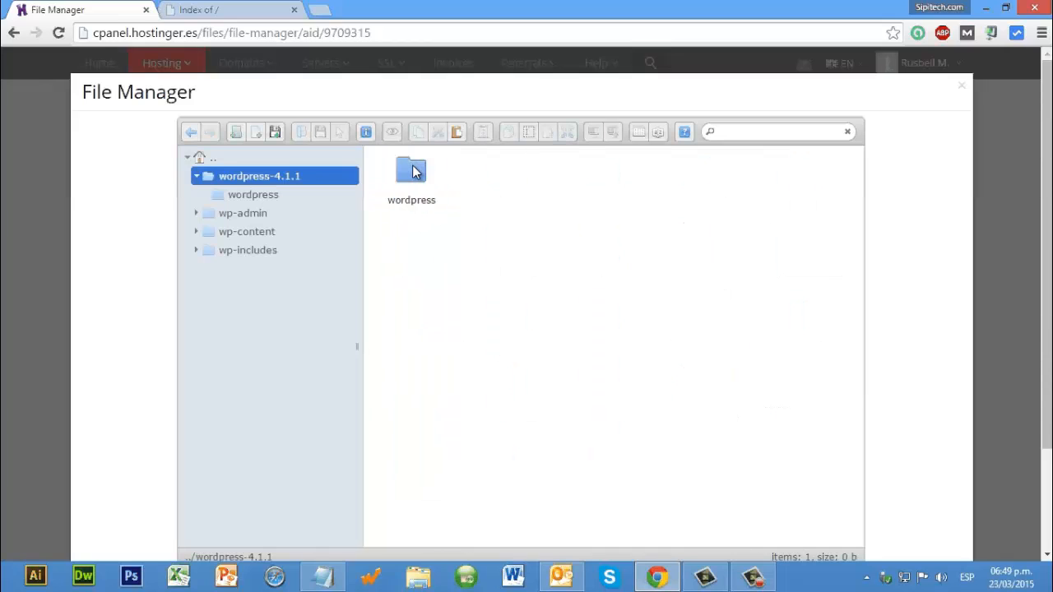
pyautogui.doubleClick(411, 170)
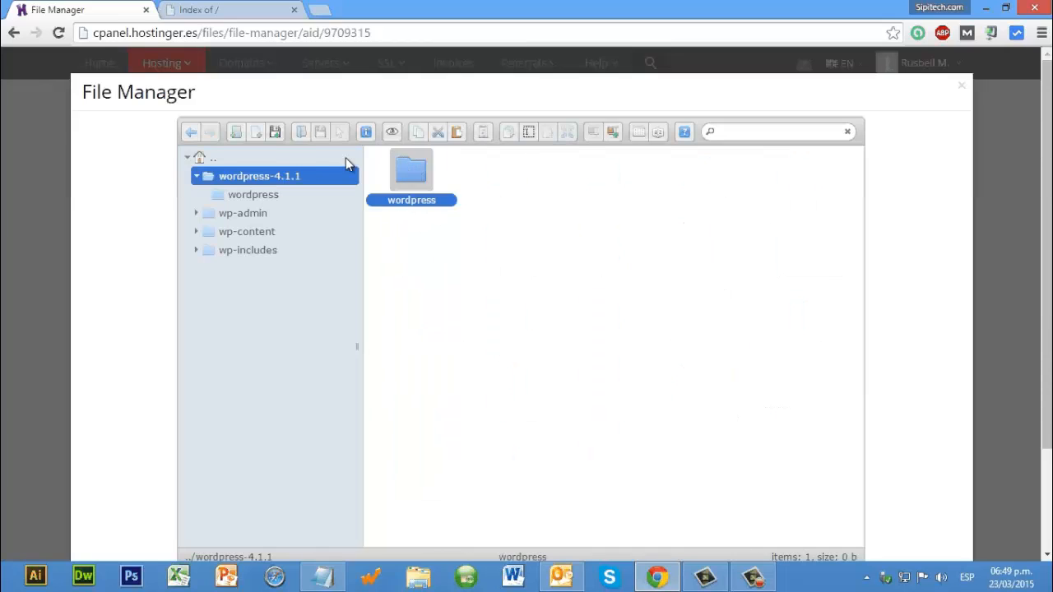
pyautogui.click(204, 158)
pyautogui.click(431, 185)
pyautogui.press('Delete')
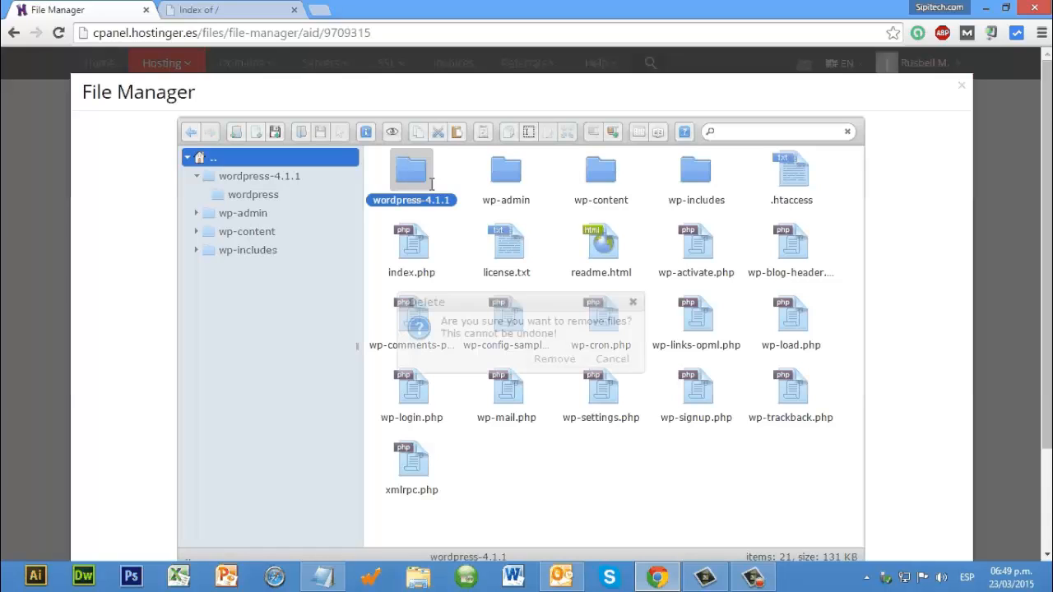
pyautogui.click(555, 359)
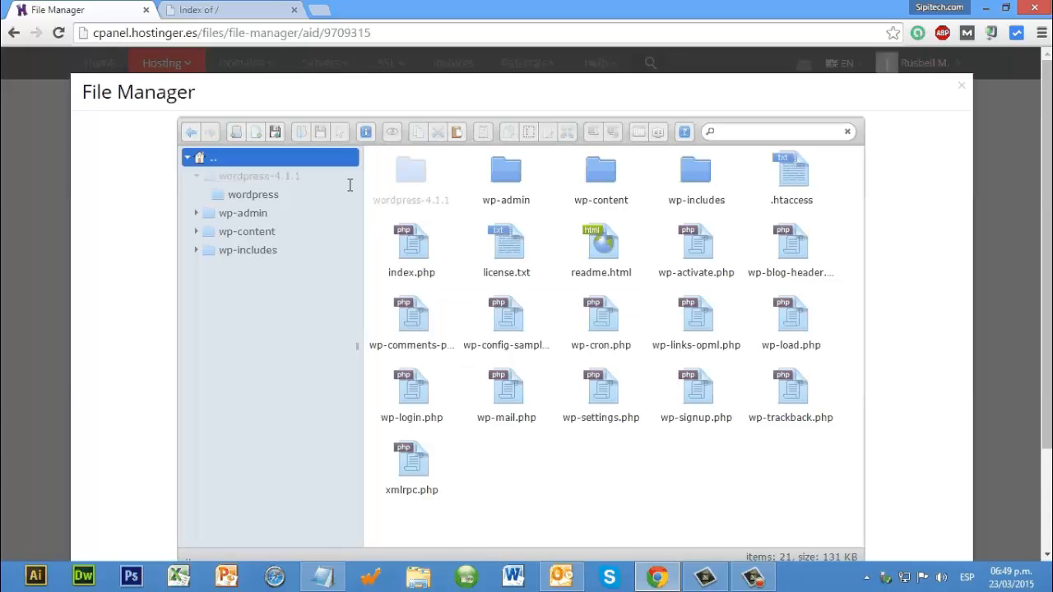
# Reload crtravel2015.esy.es to start the WordPress installer and choose English (United States).
pyautogui.click(259, 9)
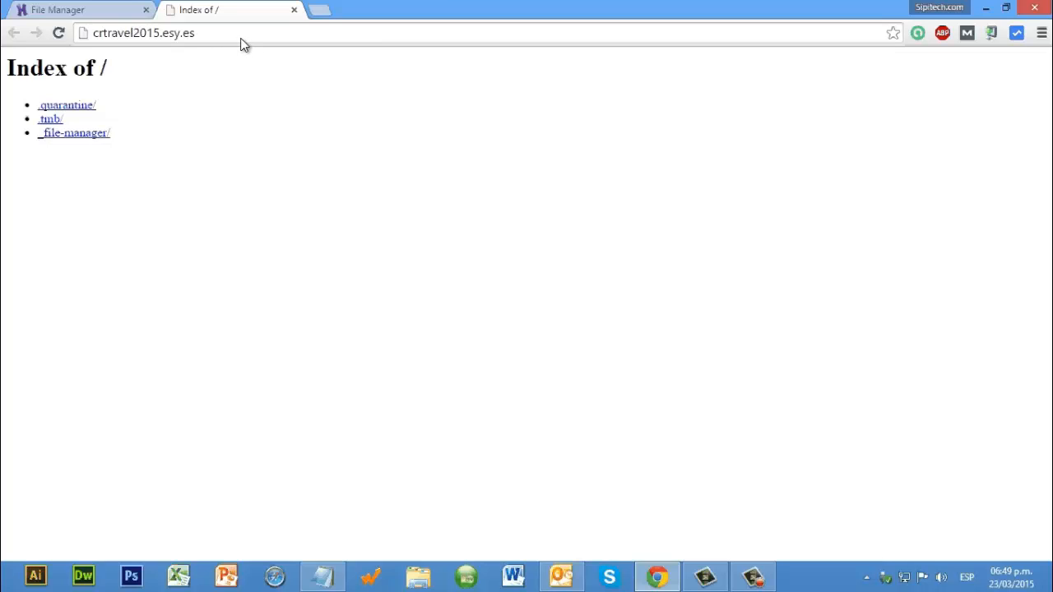
pyautogui.click(60, 35)
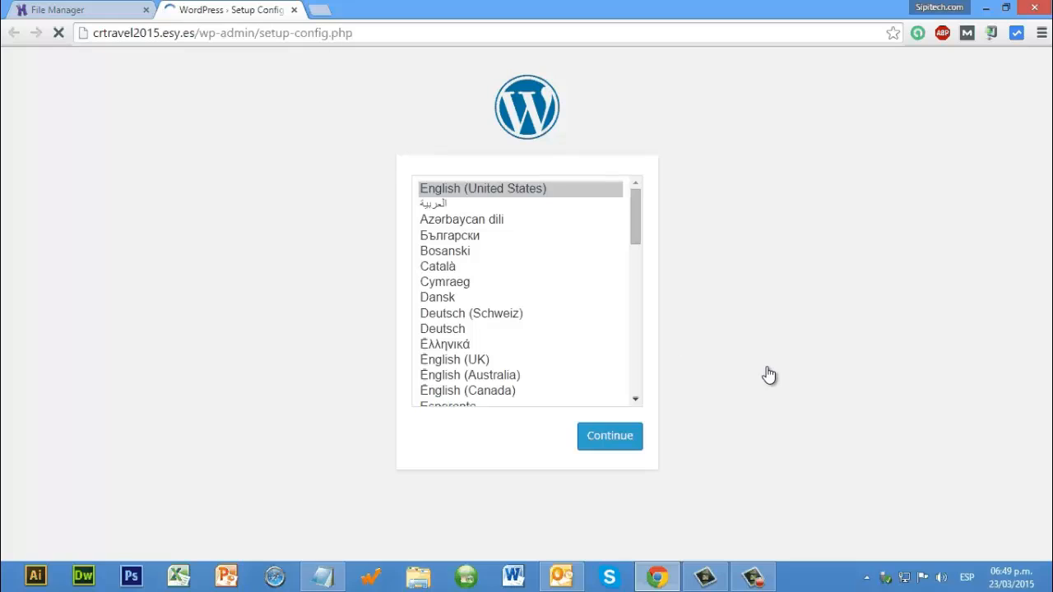
pyautogui.click(627, 439)
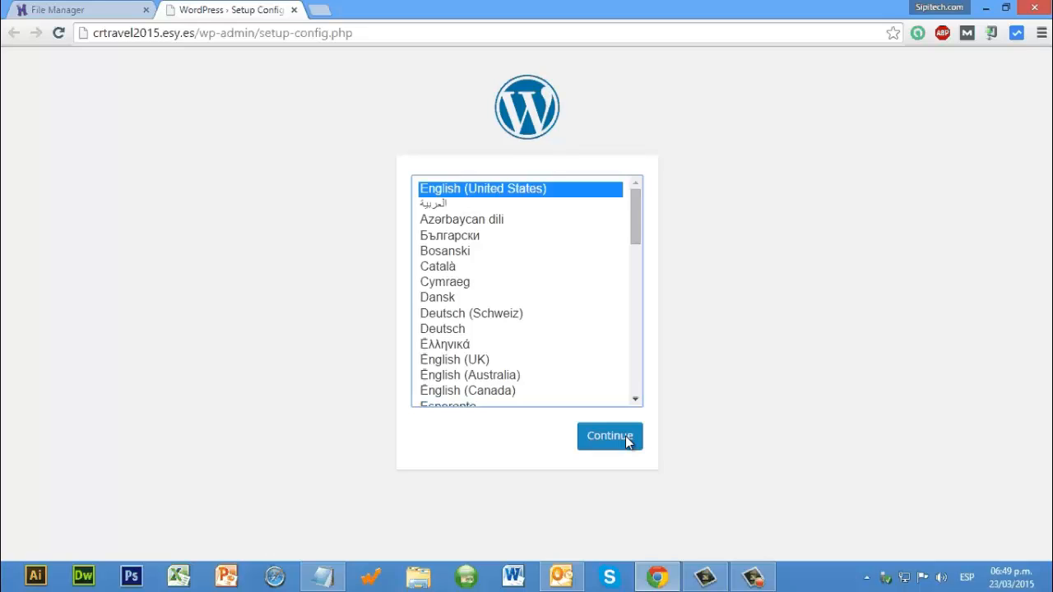
pyautogui.scroll(-3, 500, 285)
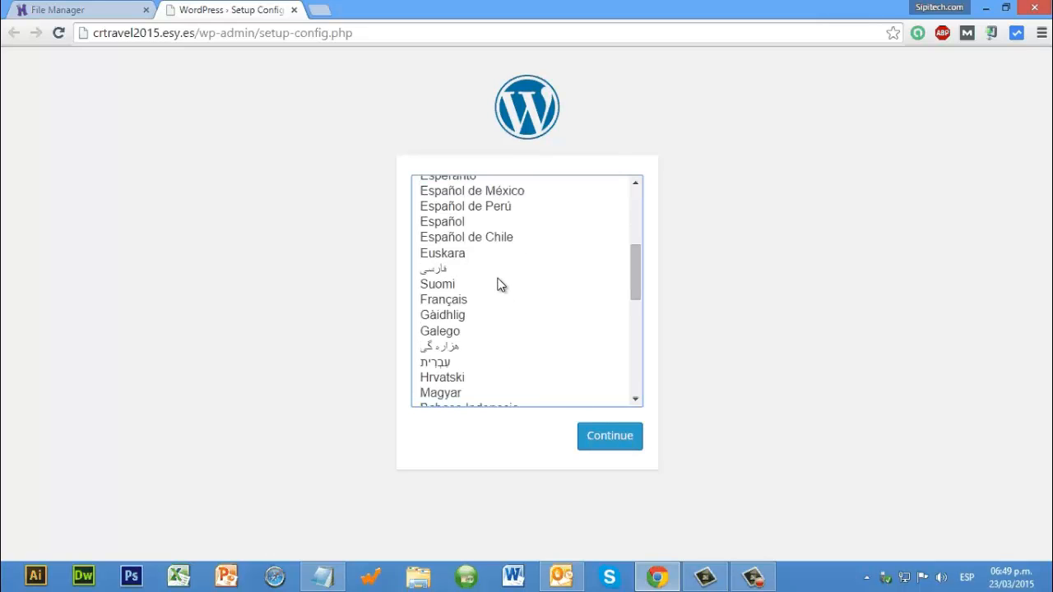
pyautogui.scroll(3, 501, 284)
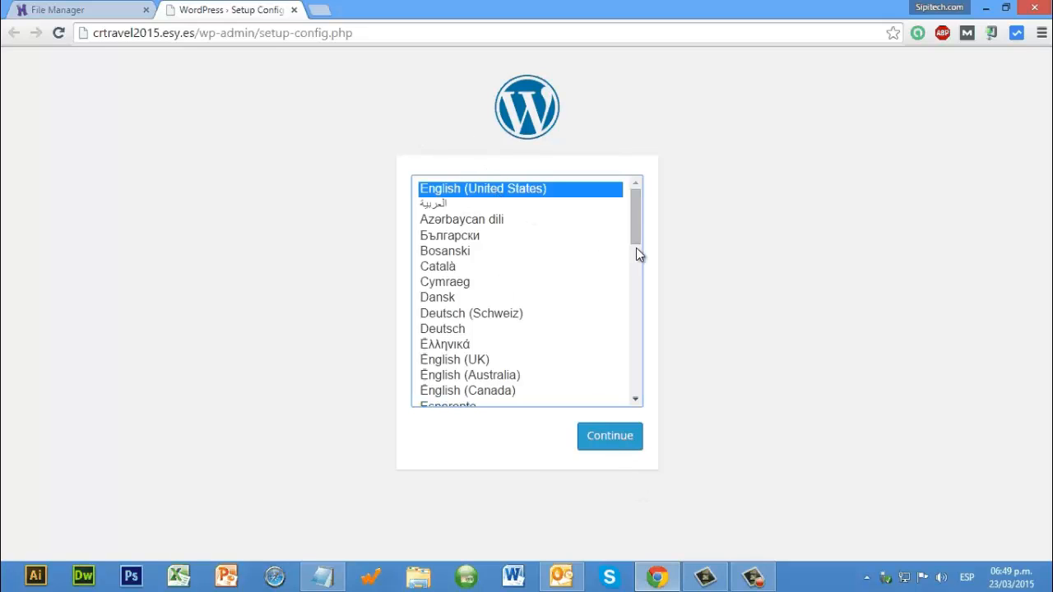
# Continue past the language and welcome pages with Let's go!, keeping the database details in Notepad ready.
pyautogui.click(620, 435)
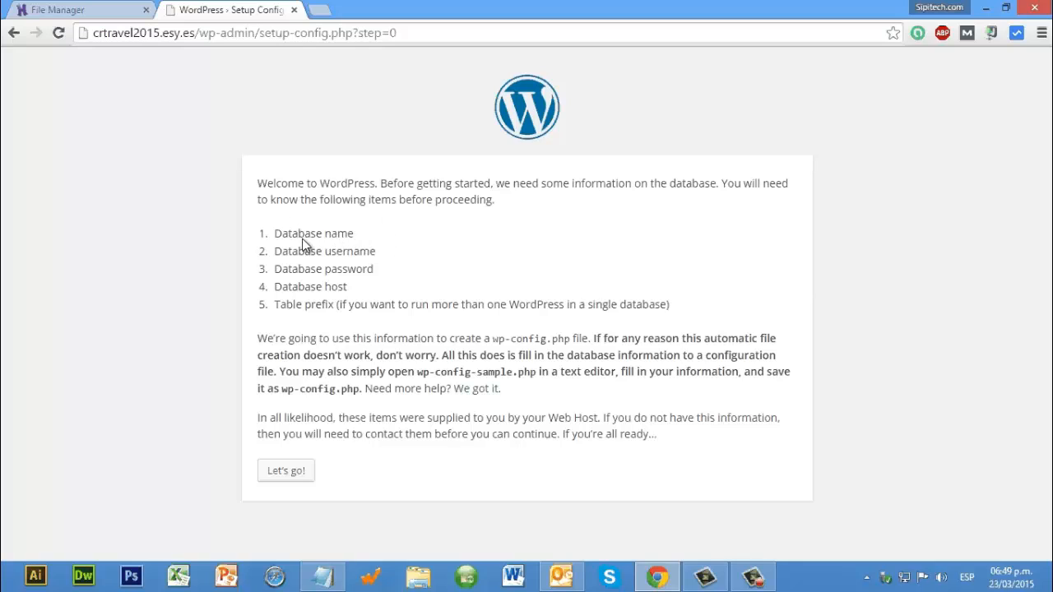
pyautogui.moveTo(303, 239); pyautogui.dragTo(326, 252)
pyautogui.moveTo(298, 287); pyautogui.dragTo(348, 275)
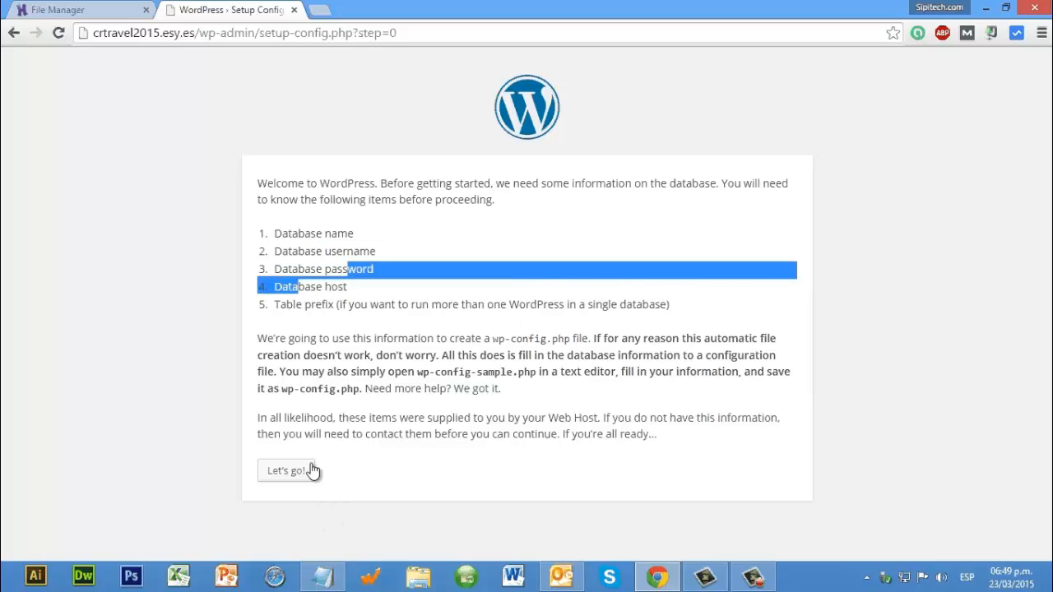
pyautogui.click(321, 576)
pyautogui.hotkey('ctrl', 'a')
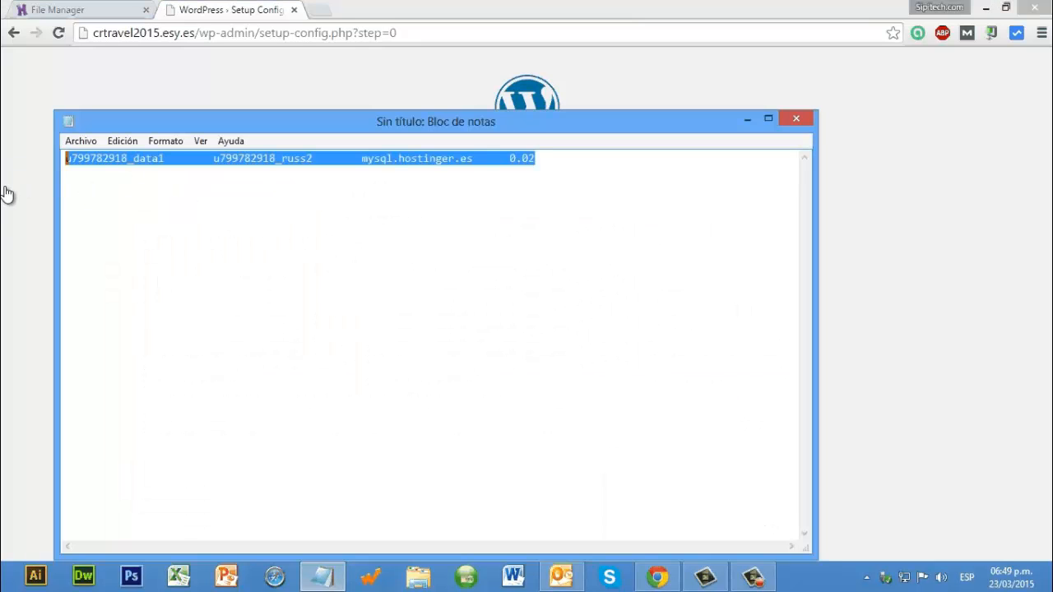
pyautogui.click(3, 226)
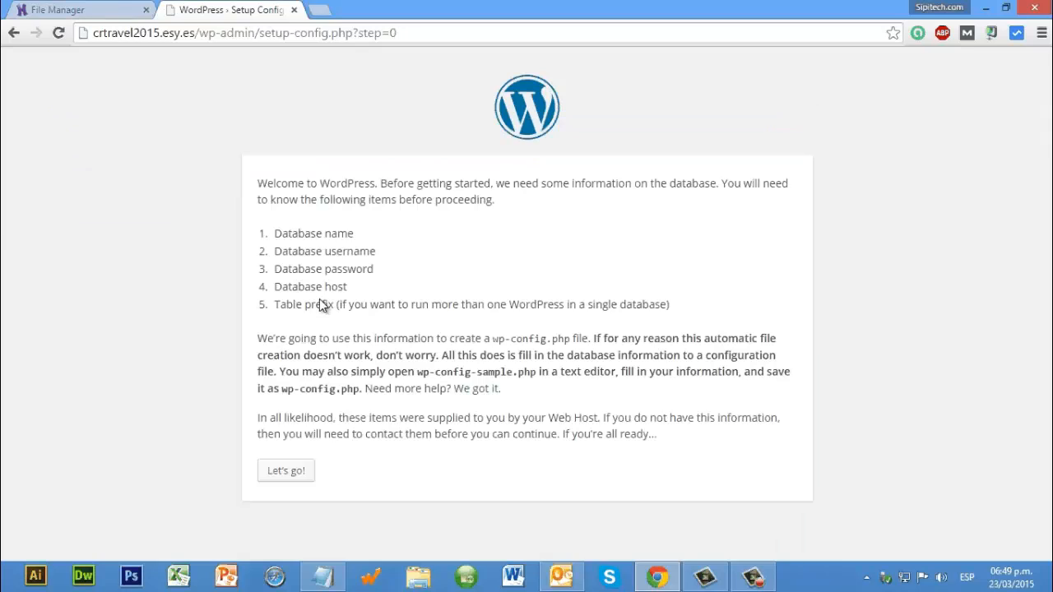
pyautogui.click(284, 471)
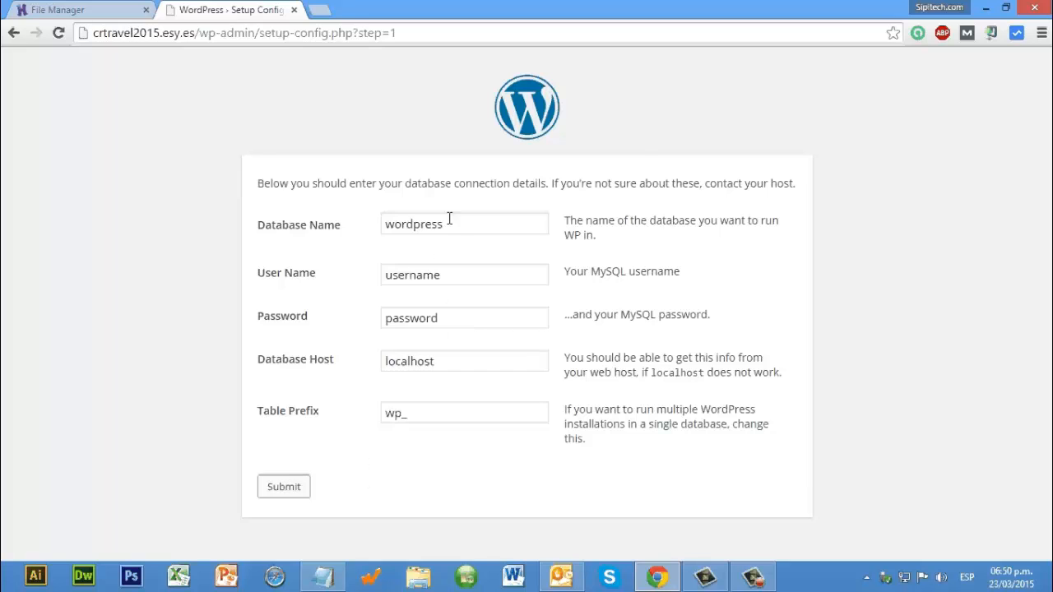
# Paste the database name from the notes into the Database Name field.
pyautogui.press('Tab')
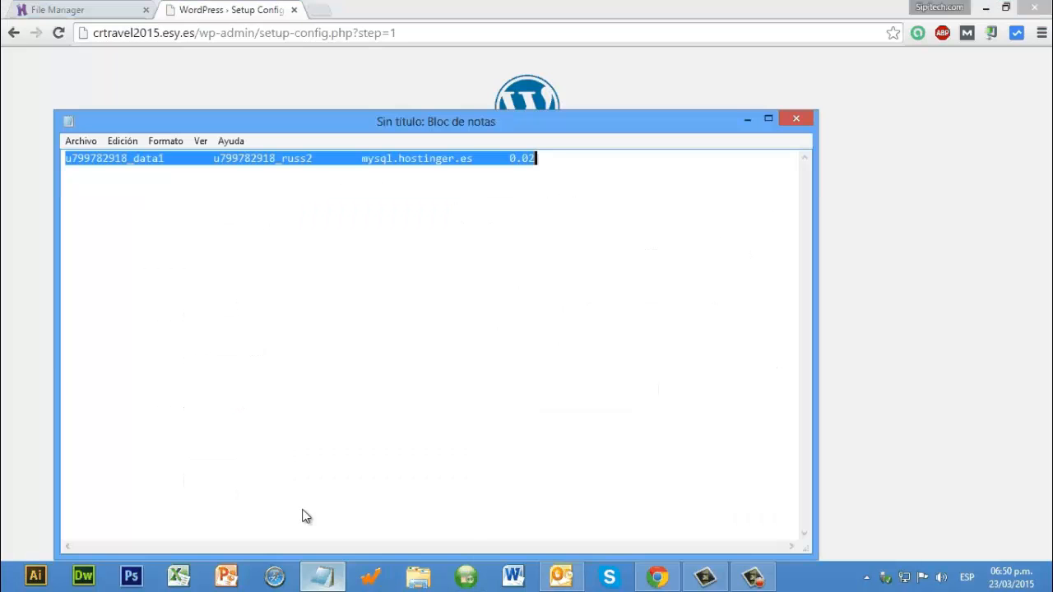
pyautogui.click(321, 576)
pyautogui.moveTo(166, 158); pyautogui.dragTo(3, 150)
pyautogui.hotkey('ctrl', 'c')
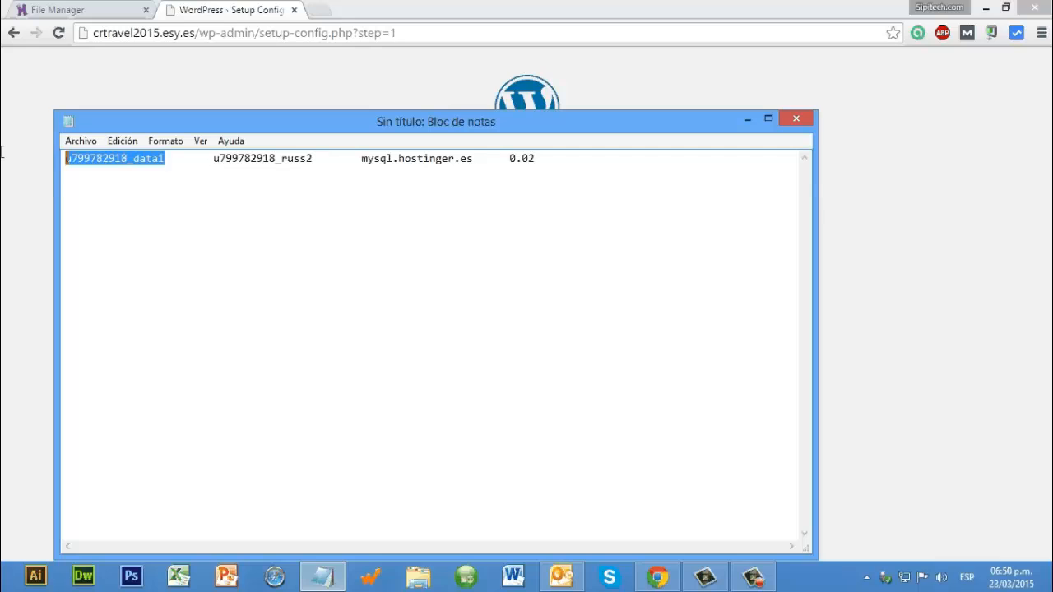
pyautogui.click(11, 229)
pyautogui.moveTo(459, 224); pyautogui.dragTo(306, 226)
pyautogui.hotkey('ctrl', 'v')
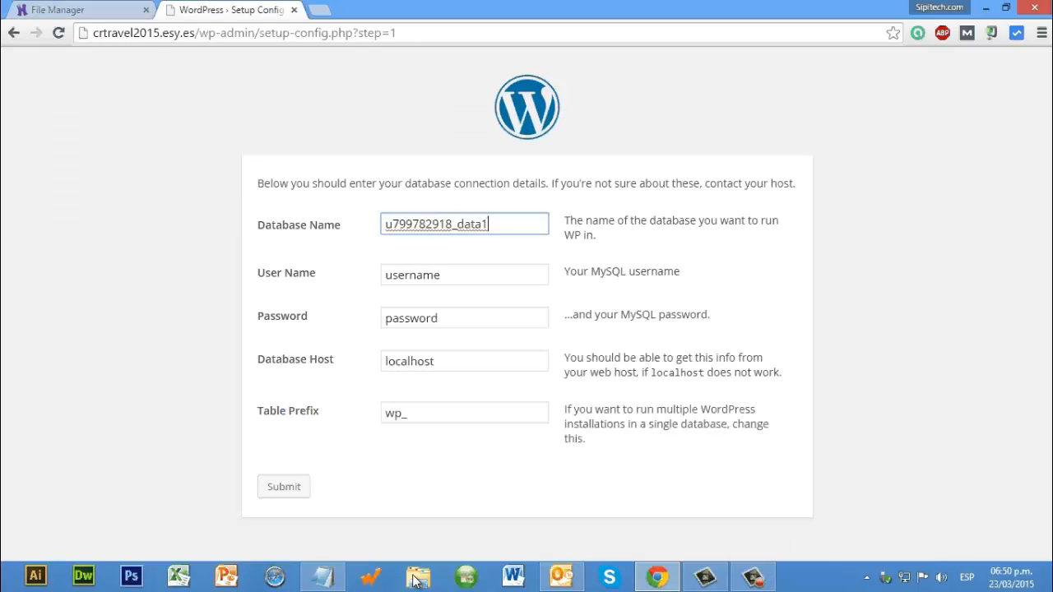
# Replace the placeholder User Name with the database user name copied from the notes.
pyautogui.click(325, 575)
pyautogui.doubleClick(211, 159)
pyautogui.hotkey('ctrl', 'c')
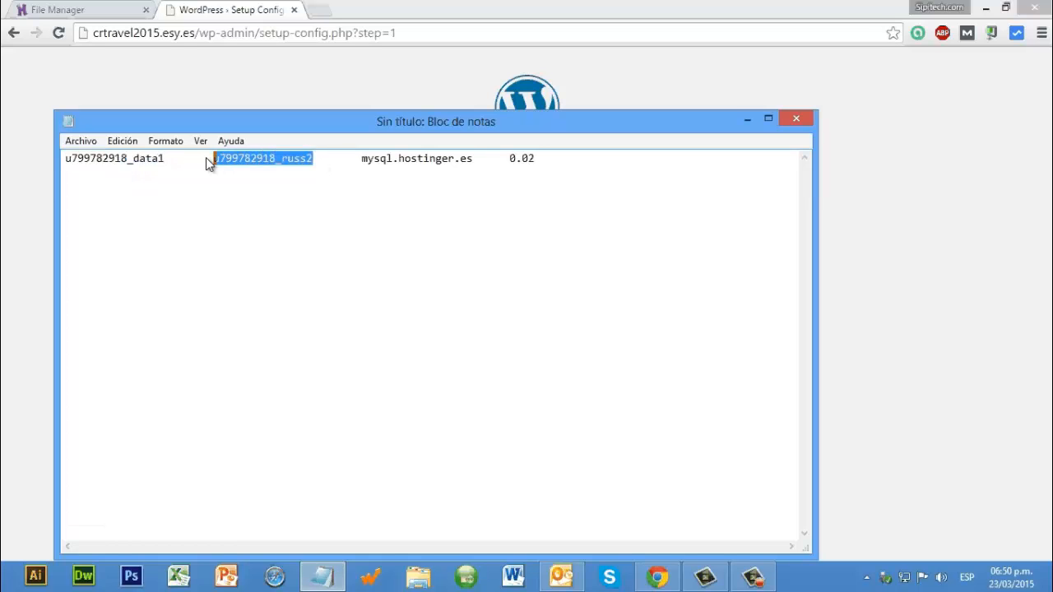
pyautogui.hotkey('alt', 'Tab')
pyautogui.moveTo(486, 280); pyautogui.dragTo(263, 265)
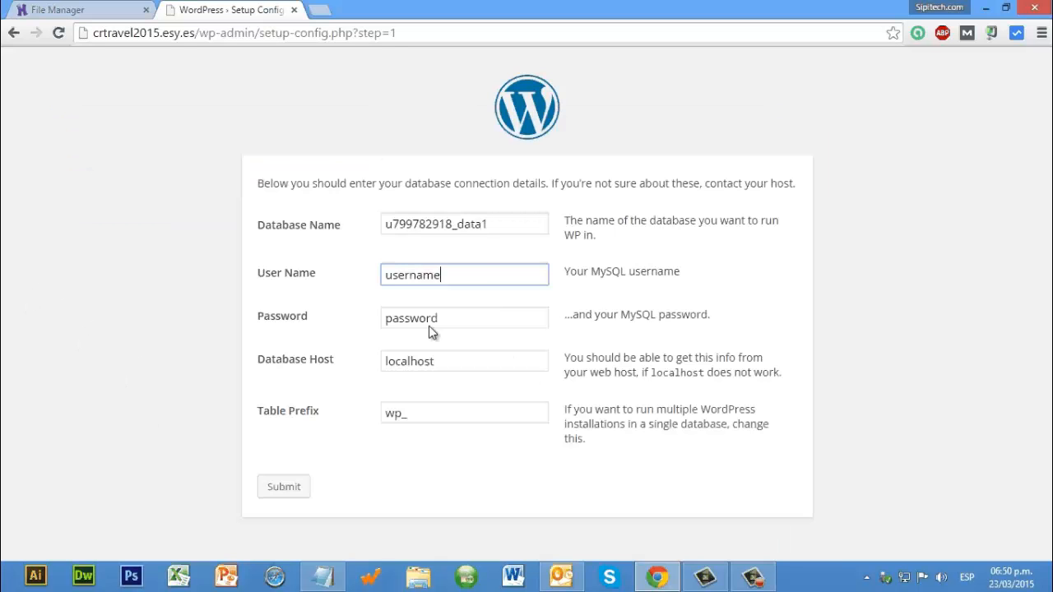
pyautogui.hotkey('ctrl', 'v')
# Type the MySQL password into the Password field and check it before focusing Database Host.
pyautogui.moveTo(479, 317); pyautogui.dragTo(280, 311)
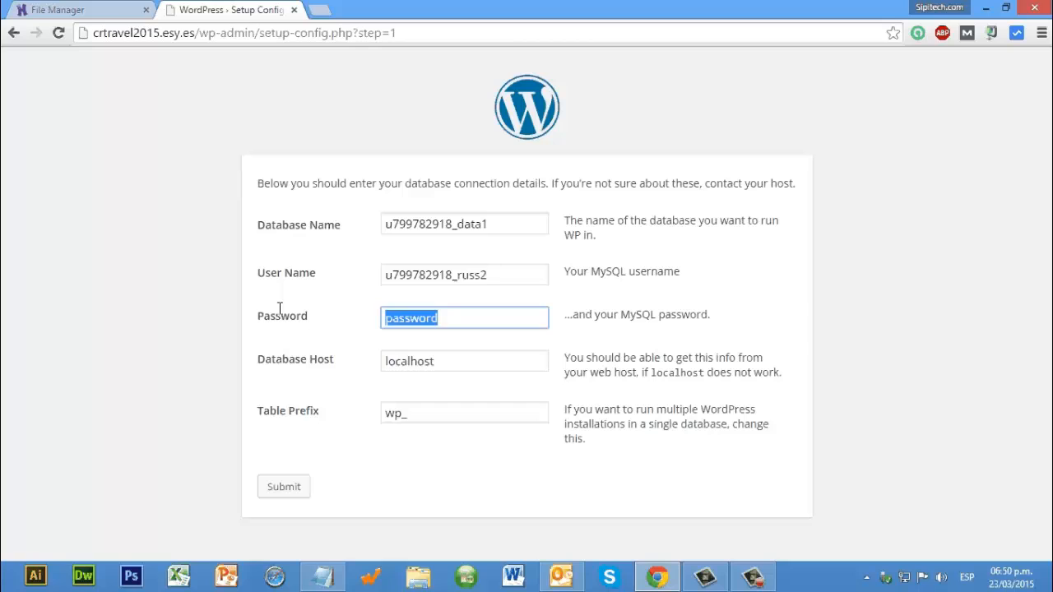
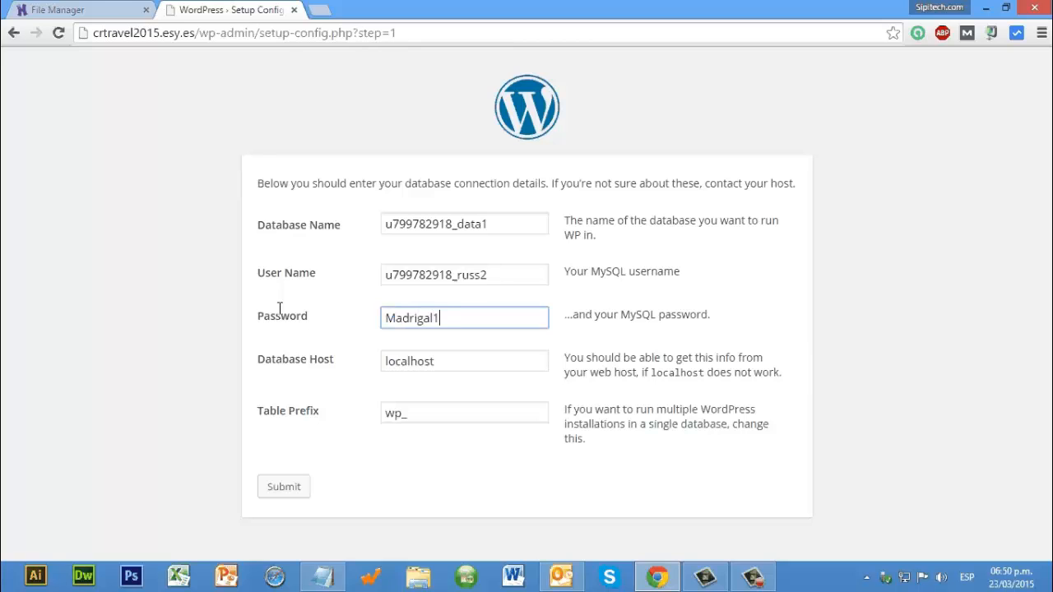
pyautogui.moveTo(469, 325); pyautogui.dragTo(388, 343)
pyautogui.click(477, 319)
pyautogui.moveTo(480, 313); pyautogui.dragTo(310, 296)
pyautogui.click(464, 323)
pyautogui.moveTo(464, 321); pyautogui.dragTo(322, 298)
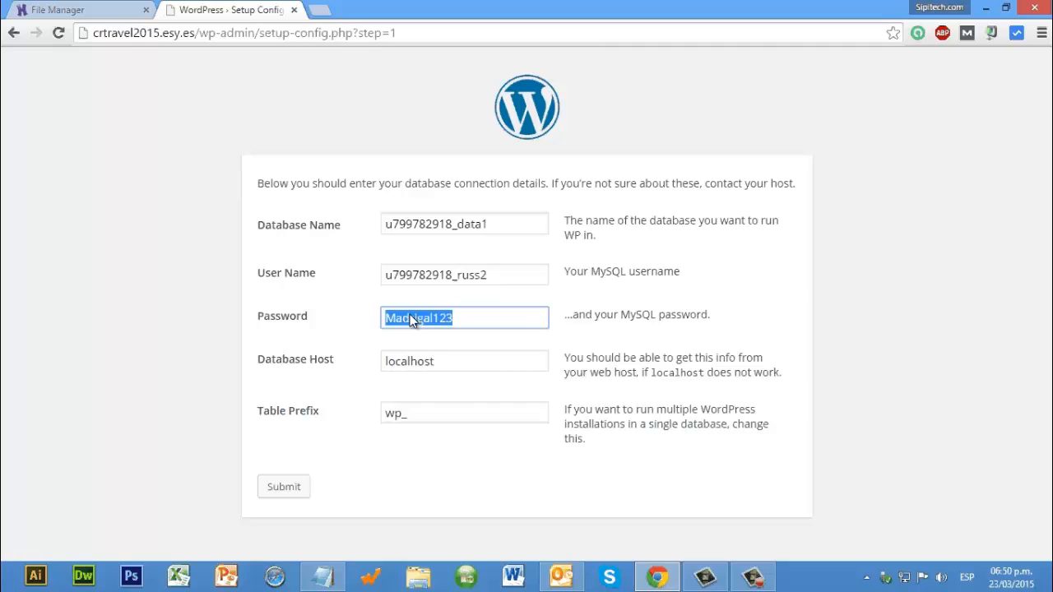
pyautogui.click(446, 367)
pyautogui.doubleClick(448, 366)
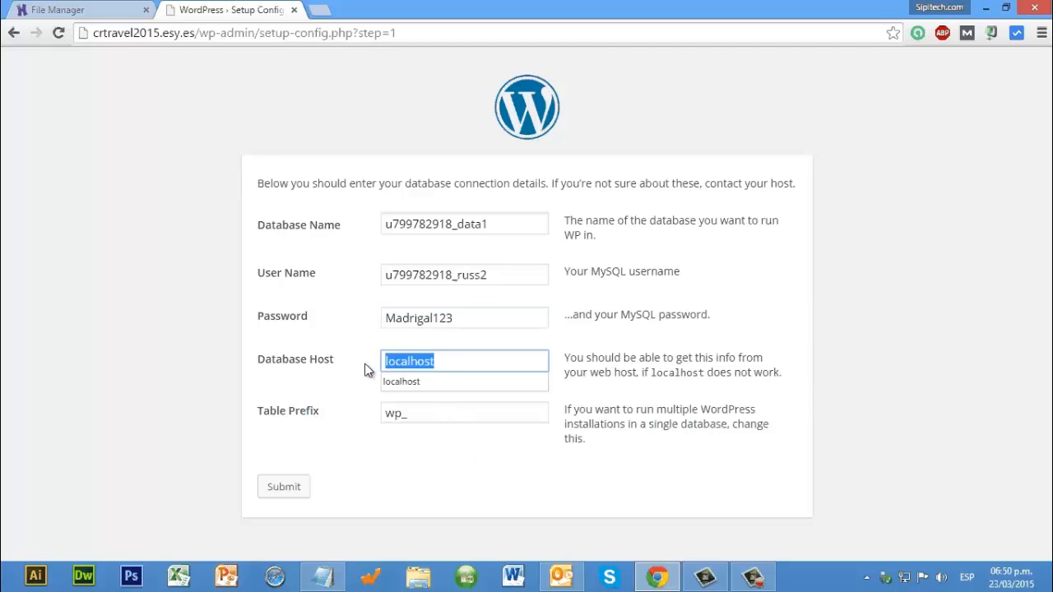
pyautogui.moveTo(337, 361); pyautogui.dragTo(258, 216)
pyautogui.click(485, 477)
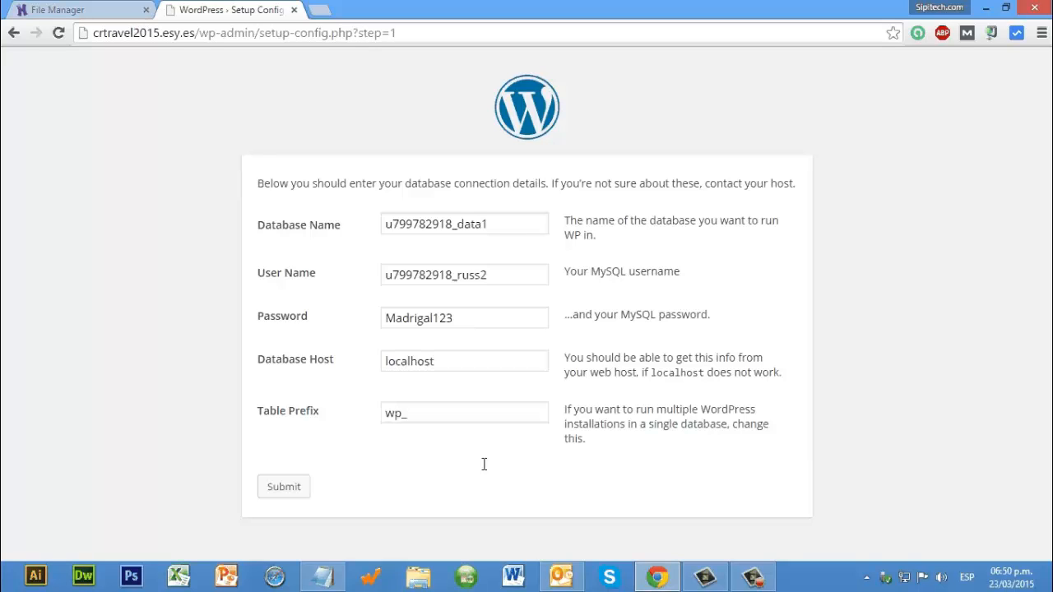
pyautogui.click(459, 370)
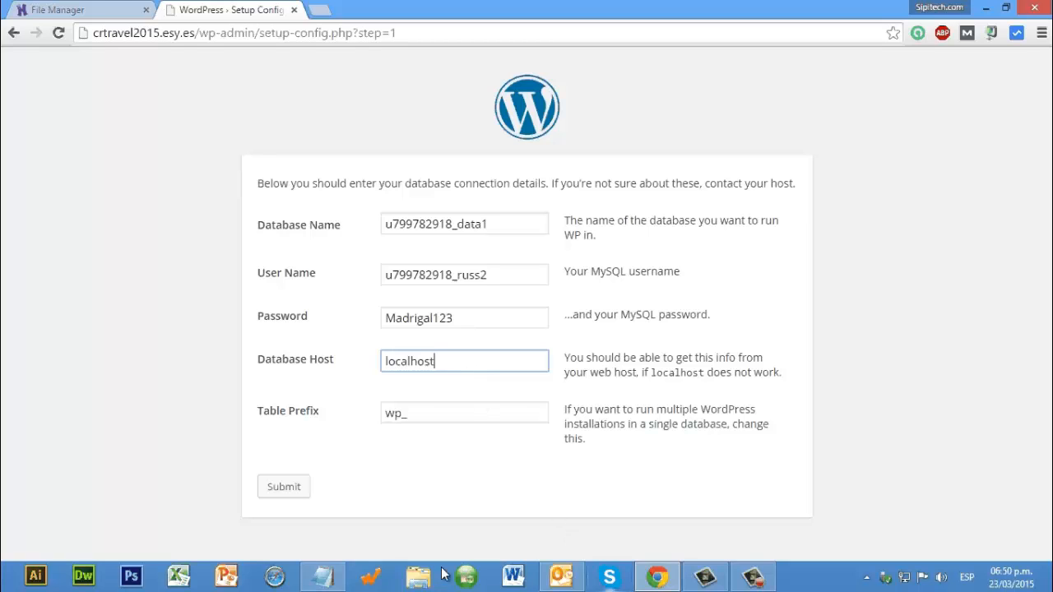
# Copy mysql.hostinger.es from Notepad and paste it over localhost in Database Host.
pyautogui.click(321, 582)
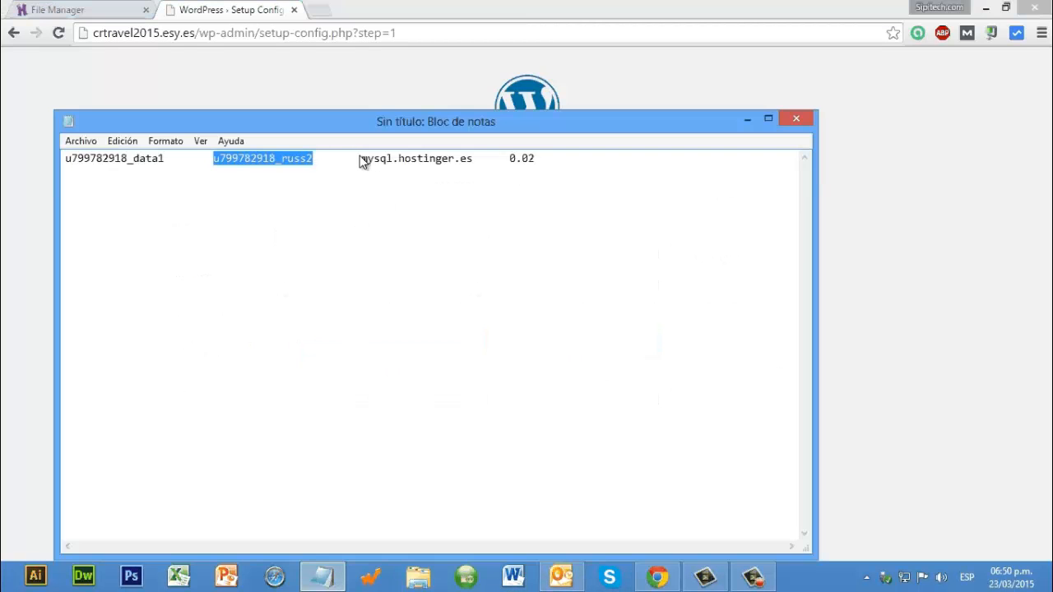
pyautogui.doubleClick(459, 161)
pyautogui.rightClick(457, 159)
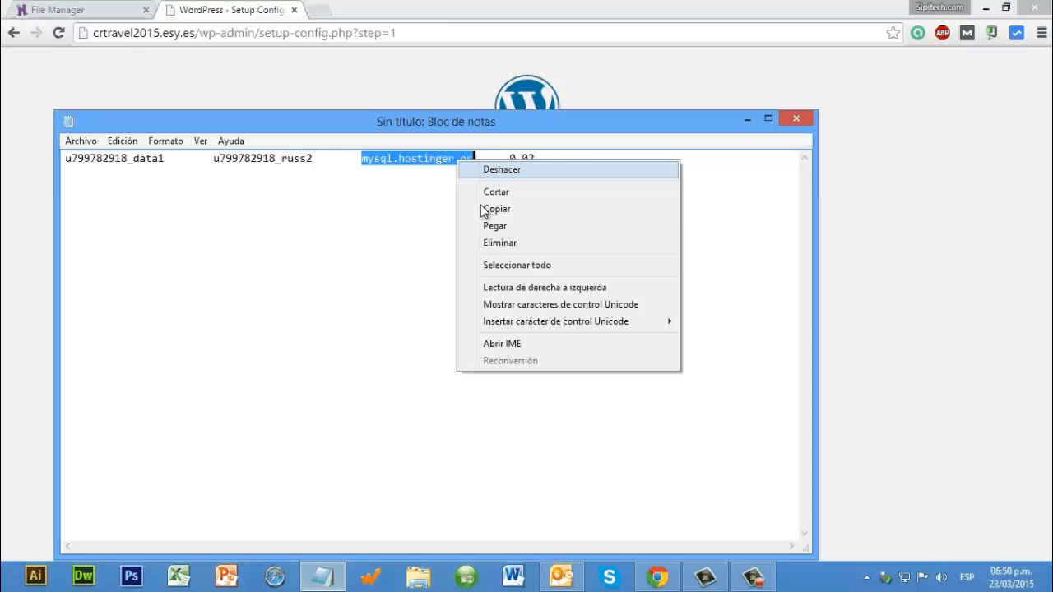
pyautogui.click(485, 209)
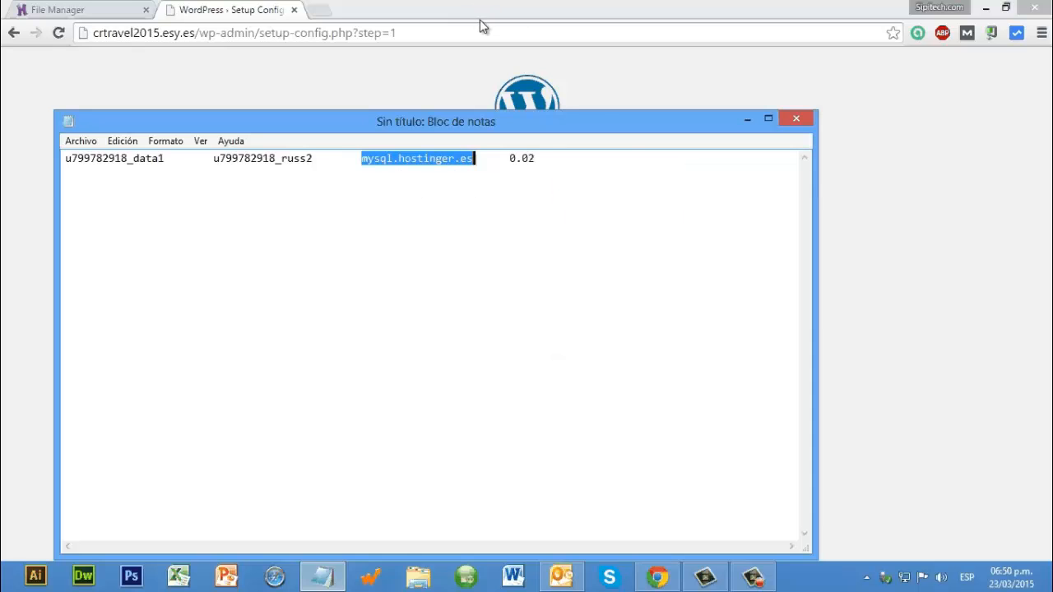
pyautogui.click(901, 294)
pyautogui.click(460, 371)
pyautogui.hotkey('ctrl', 'a')
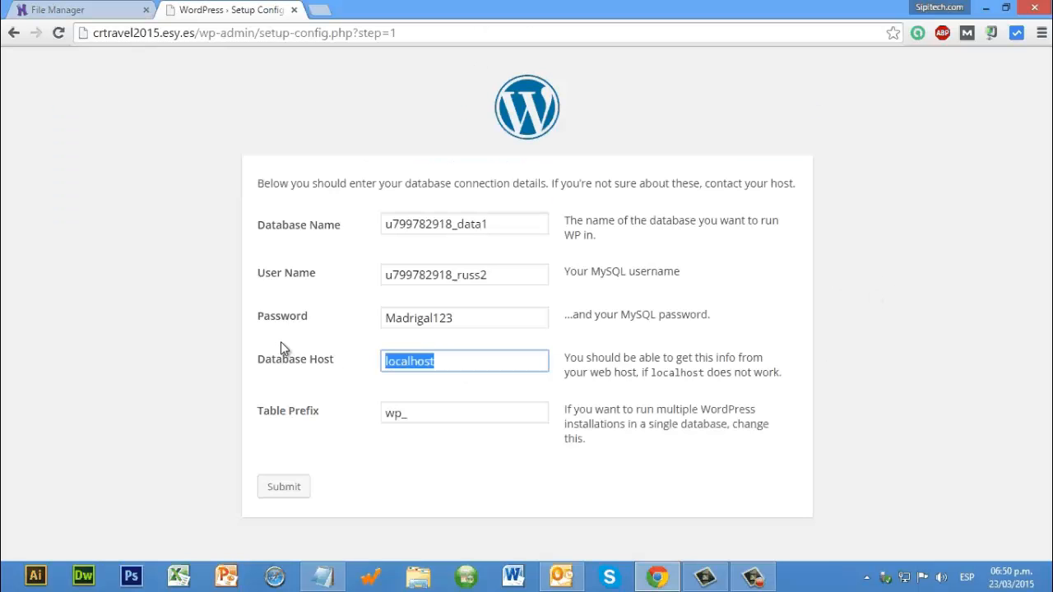
pyautogui.hotkey('ctrl', 'v')
pyautogui.press('Escape')
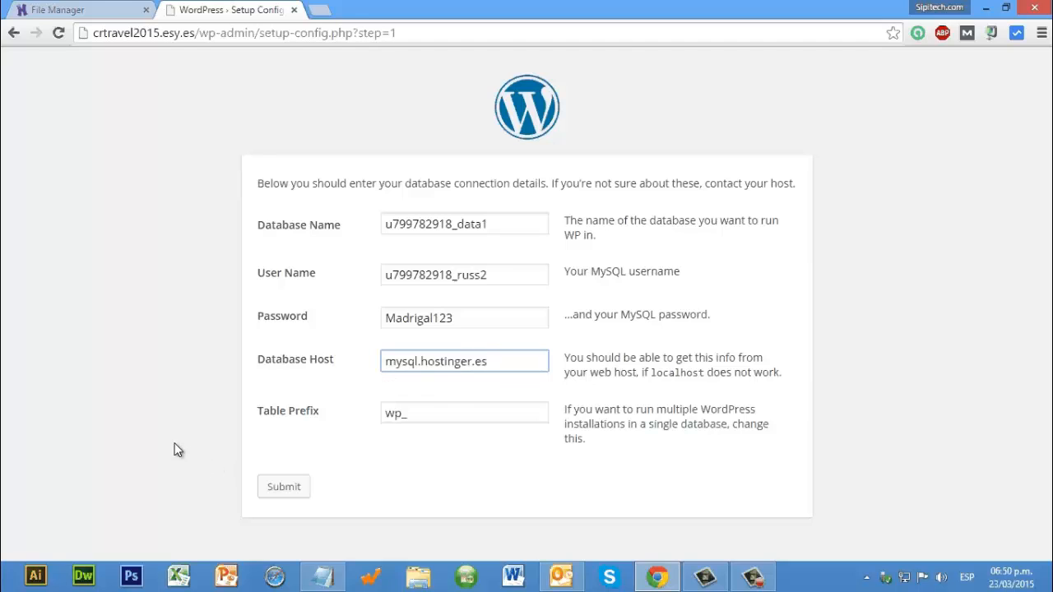
pyautogui.click(175, 448)
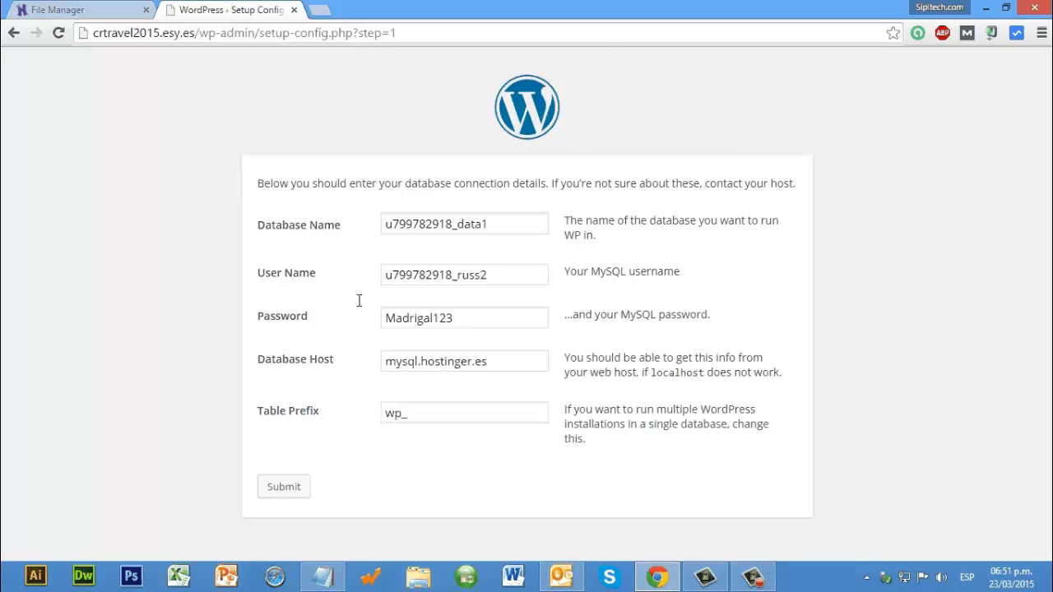
# Review the database name, user name, password and host values before the Table Prefix.
pyautogui.click(419, 222)
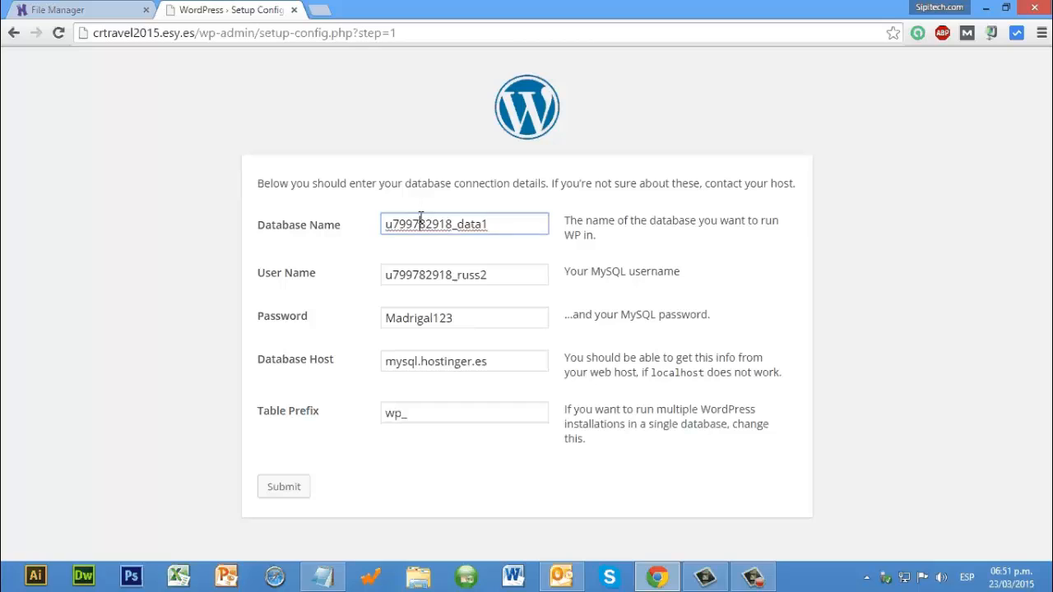
pyautogui.click(433, 274)
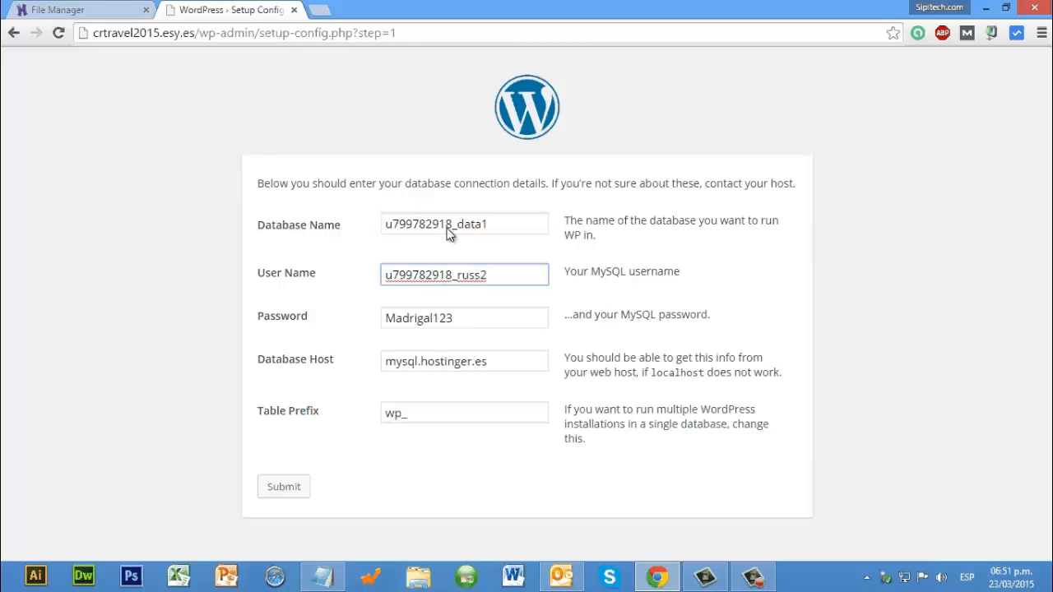
pyautogui.click(415, 320)
pyautogui.click(411, 361)
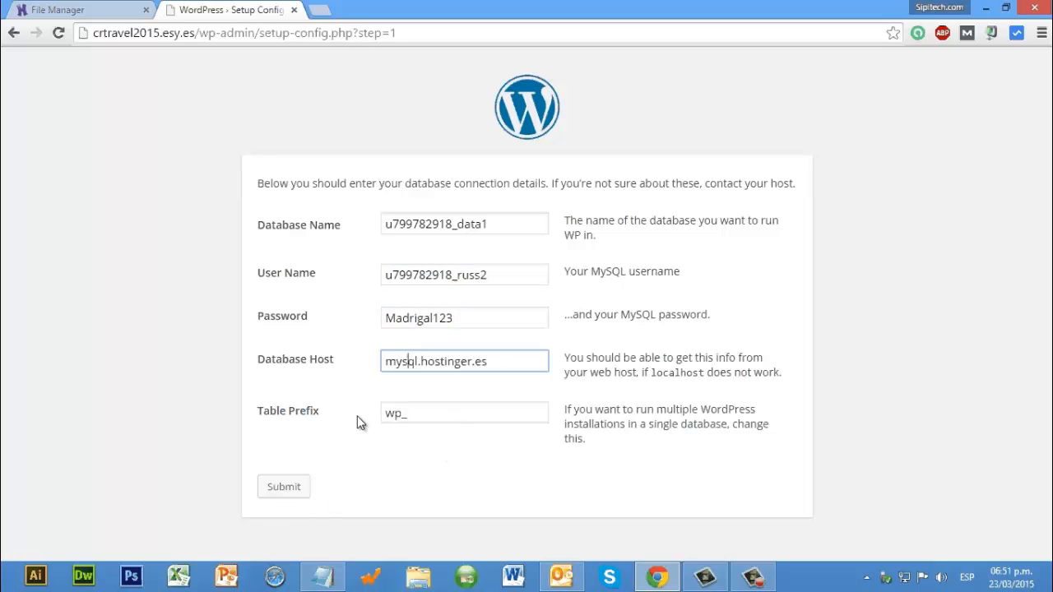
pyautogui.press('Tab')
# Submit the database details, start the install, and set the site title to Costa Rica Travel Tours.
pyautogui.click(297, 490)
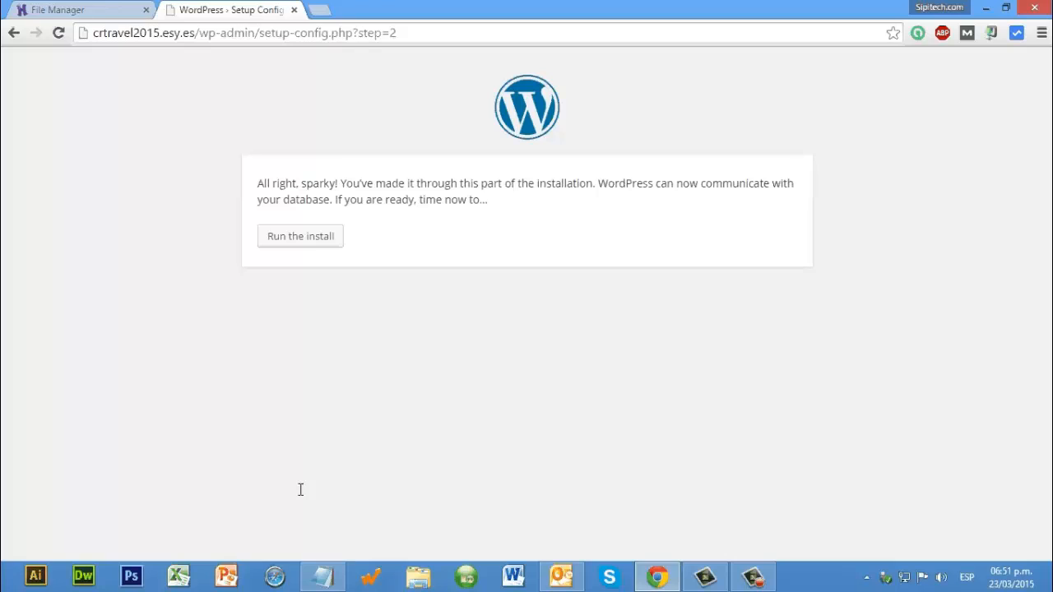
pyautogui.click(310, 239)
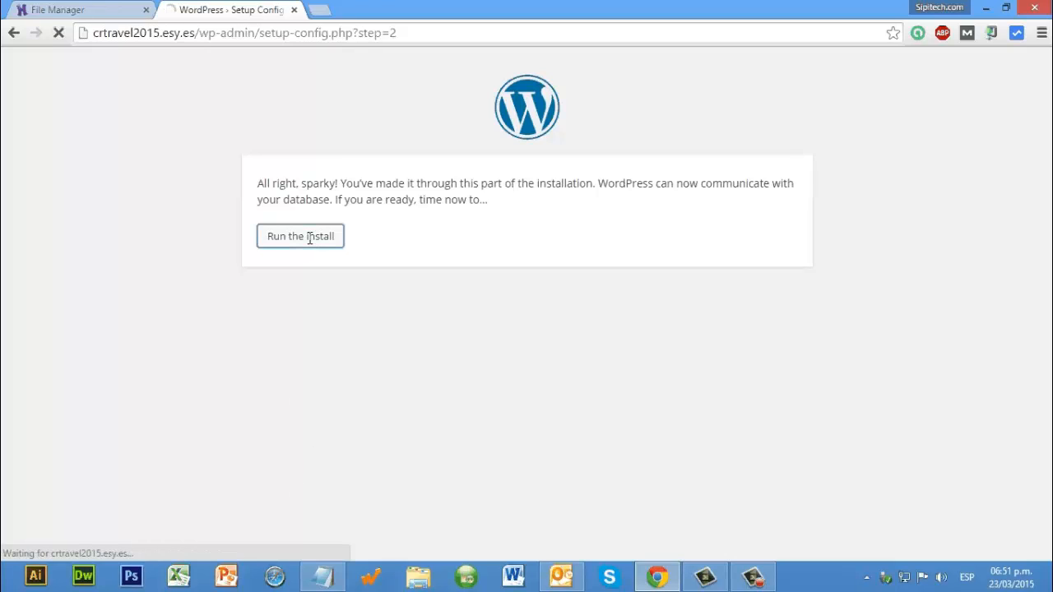
pyautogui.click(406, 398)
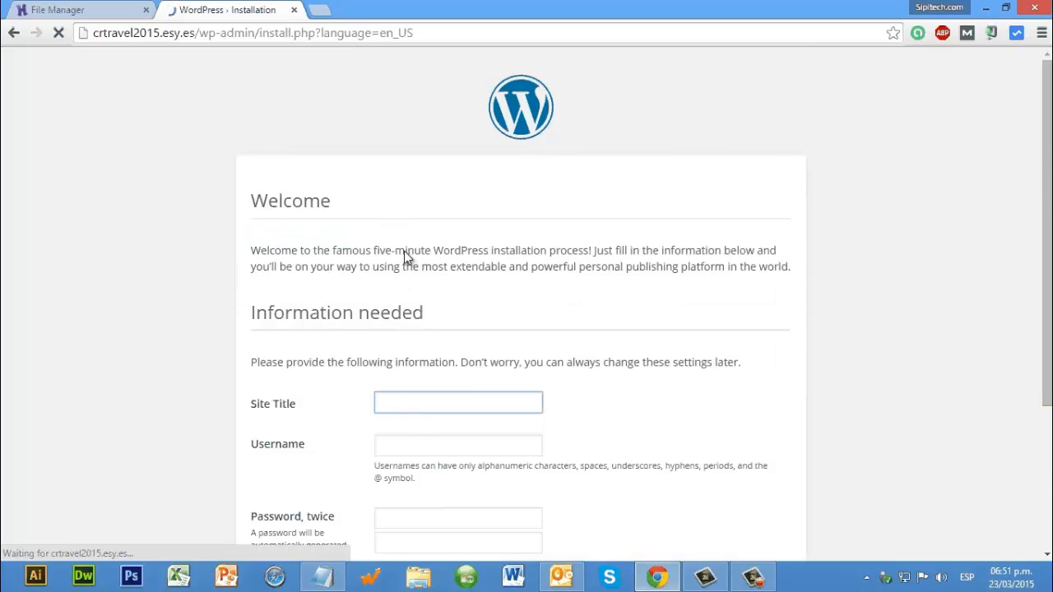
pyautogui.scroll(-2, 404, 255)
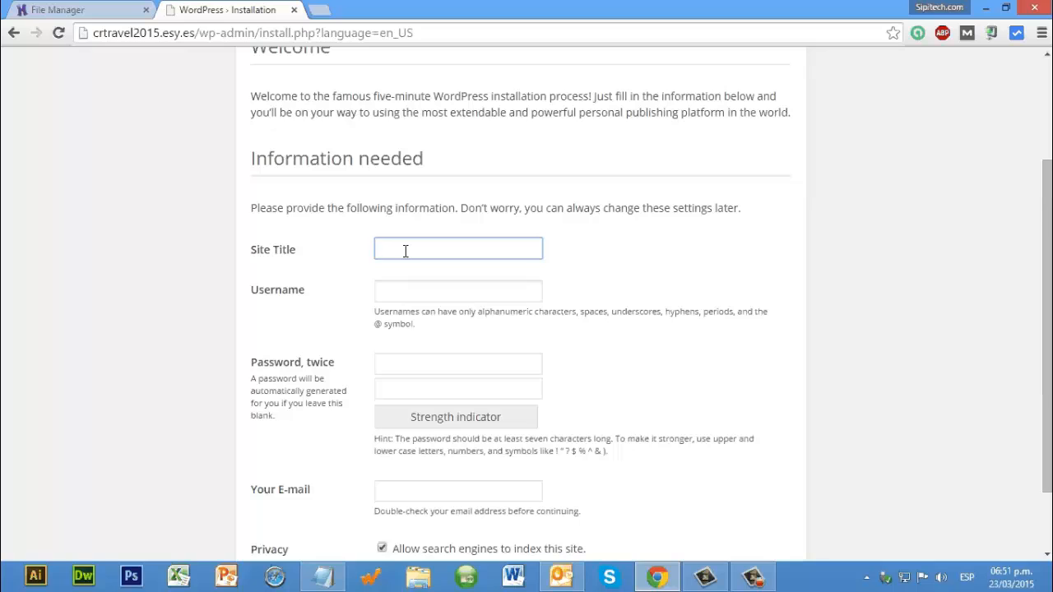
pyautogui.click(405, 250)
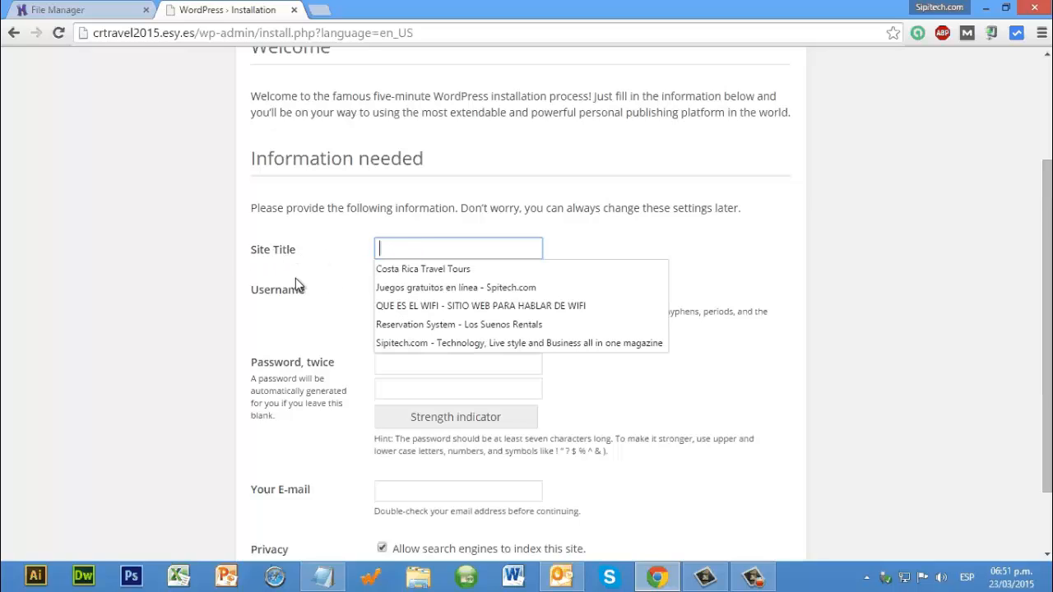
pyautogui.click(401, 270)
# Enter the admin username and type the password in both password fields.
pyautogui.click(401, 293)
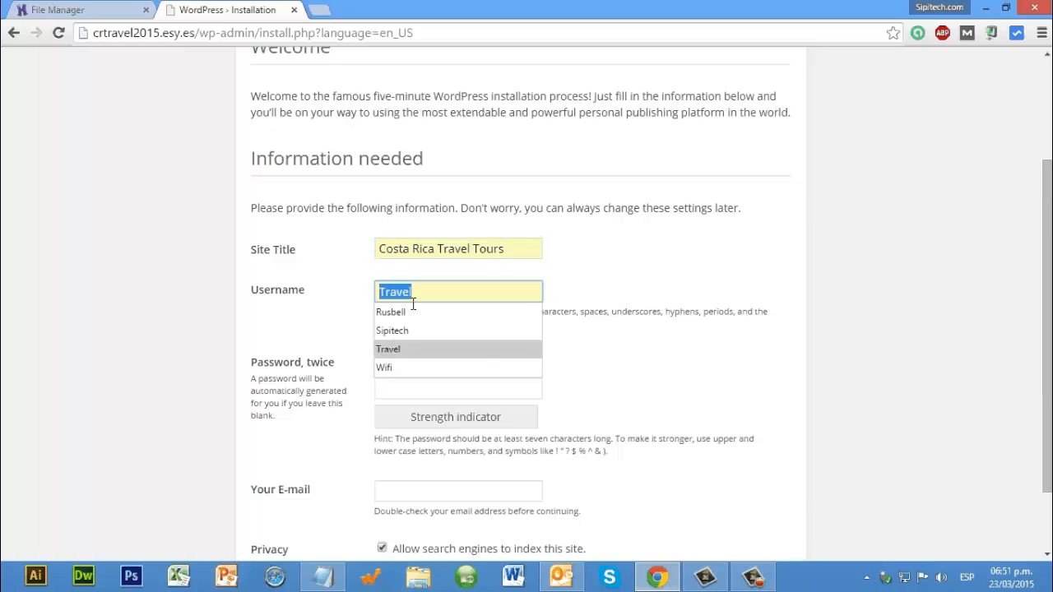
pyautogui.click(414, 348)
pyautogui.click(415, 363)
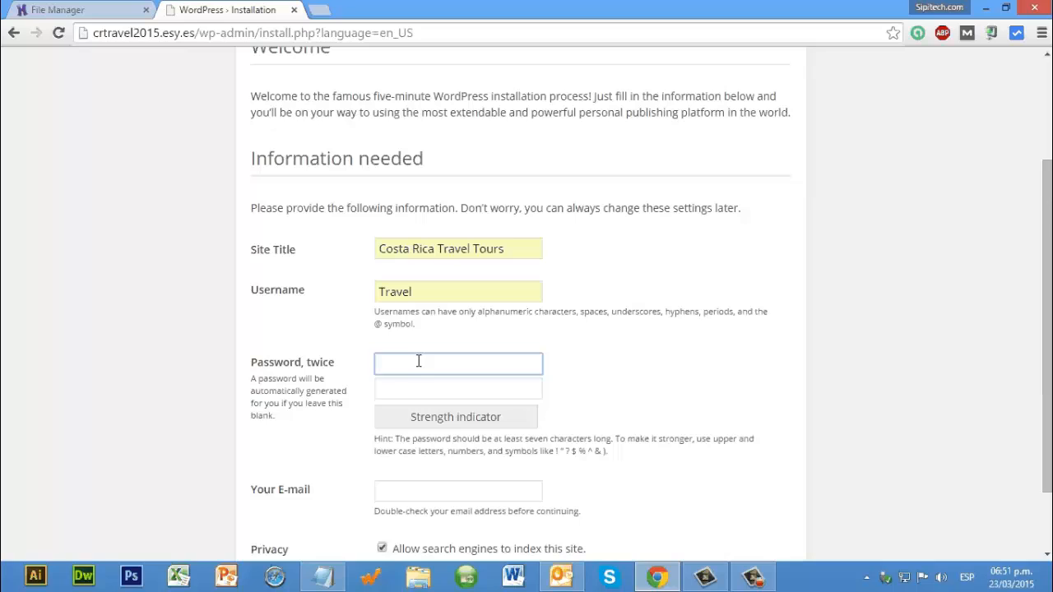
pyautogui.write('*********')
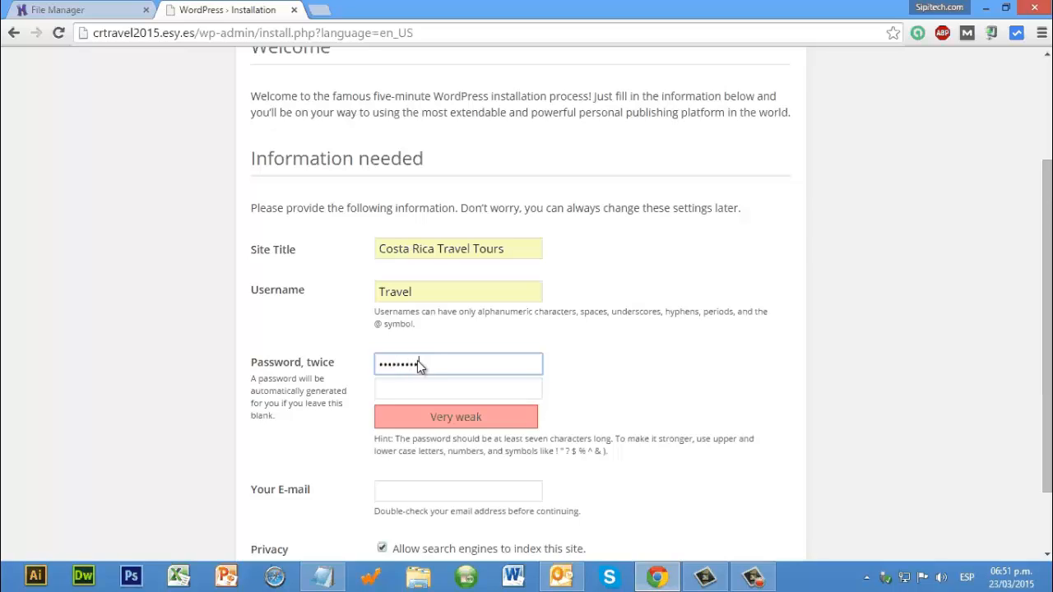
pyautogui.press('Tab')
pyautogui.write('***')
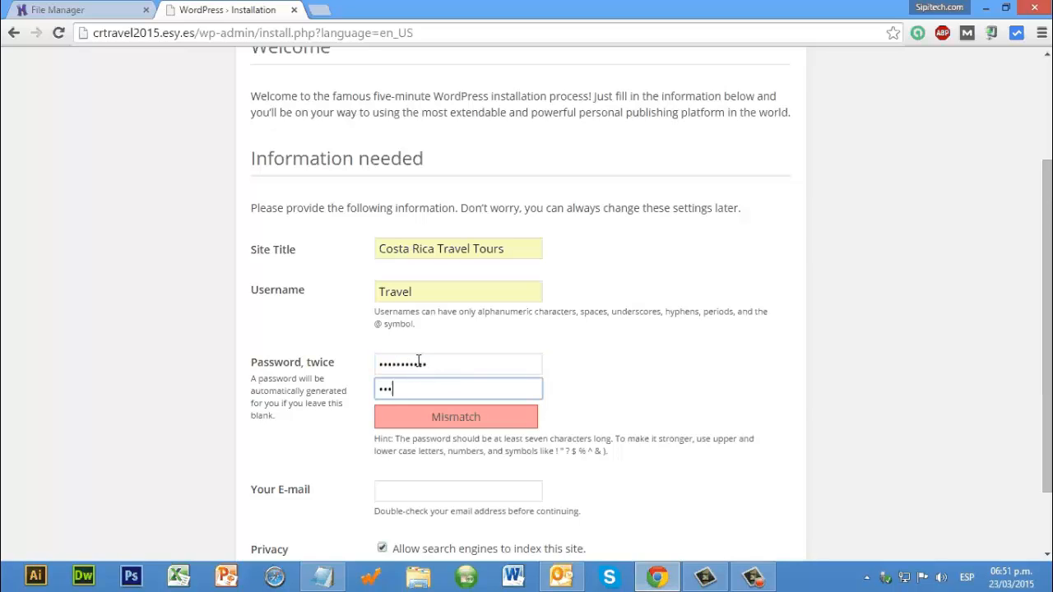
pyautogui.write('********')
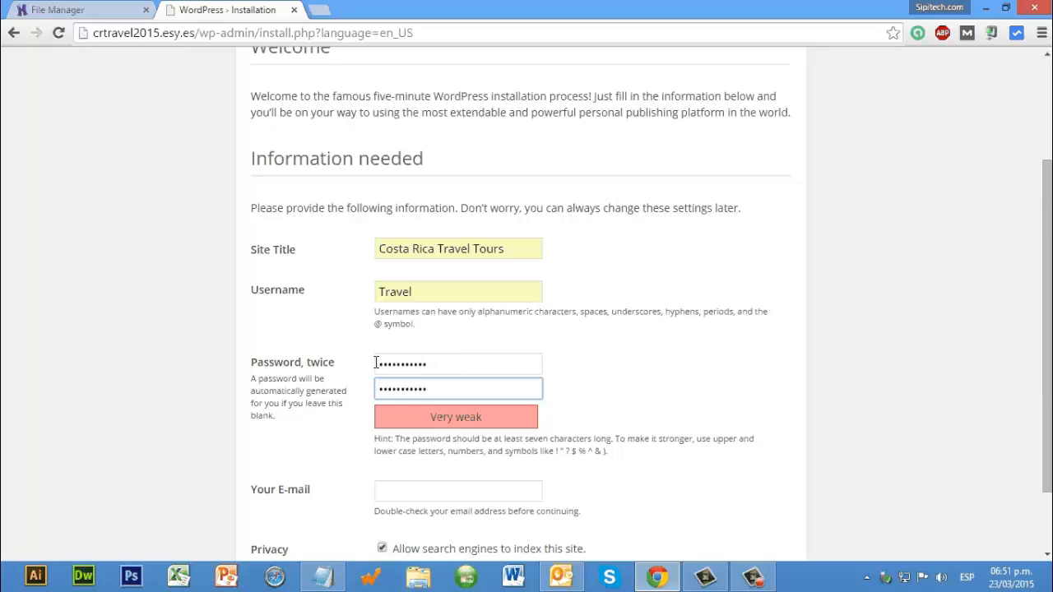
pyautogui.hotkey('shift', 'Tab')
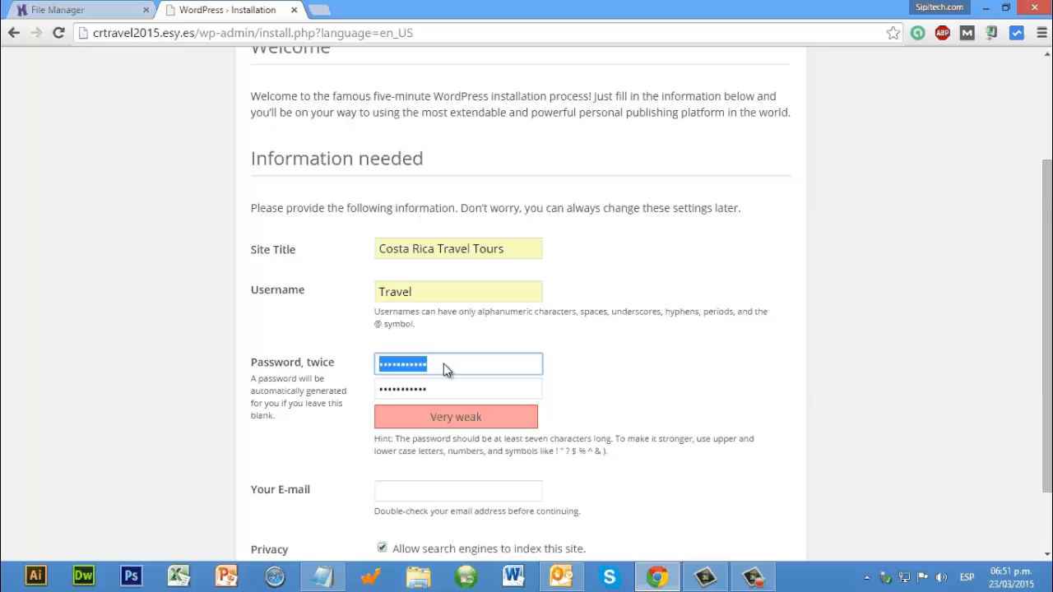
# Fill in the admin e-mail address from the saved suggestions.
pyautogui.scroll(-1, 416, 387)
pyautogui.click(416, 412)
pyautogui.click(416, 412)
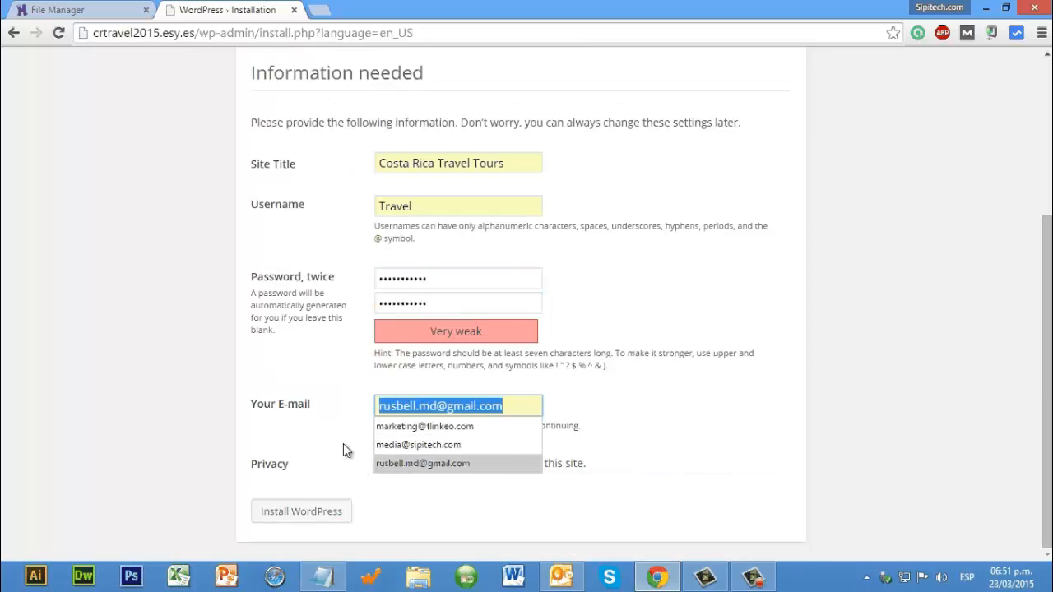
pyautogui.click(383, 463)
pyautogui.click(383, 474)
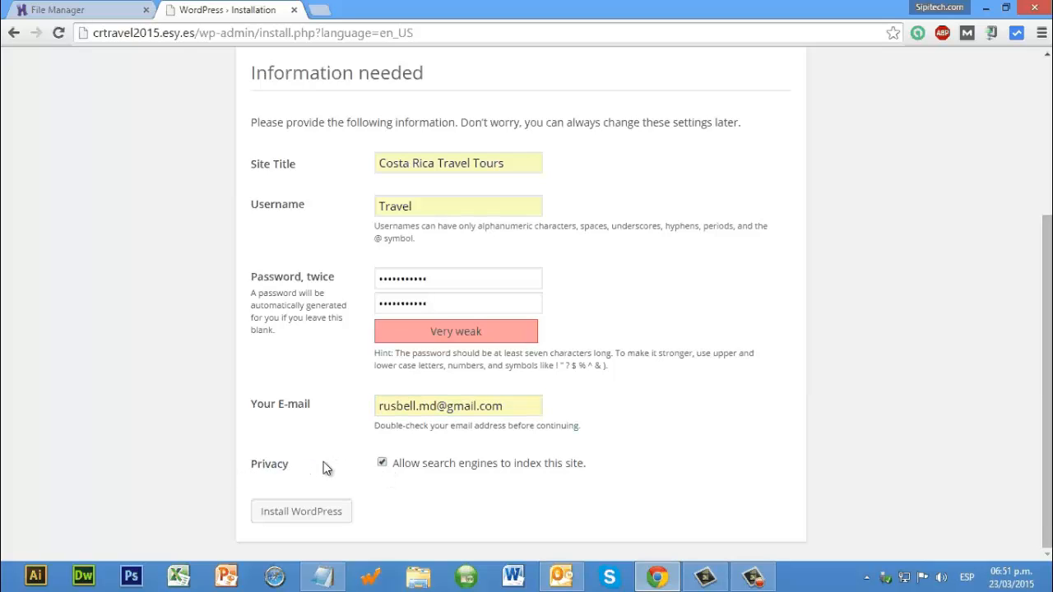
pyautogui.moveTo(323, 462); pyautogui.dragTo(571, 495)
pyautogui.click(365, 457)
# Submit the installation details, then recheck the admin username and e-mail fields.
pyautogui.click(324, 508)
pyautogui.scroll(-3, 366, 354)
pyautogui.click(420, 214)
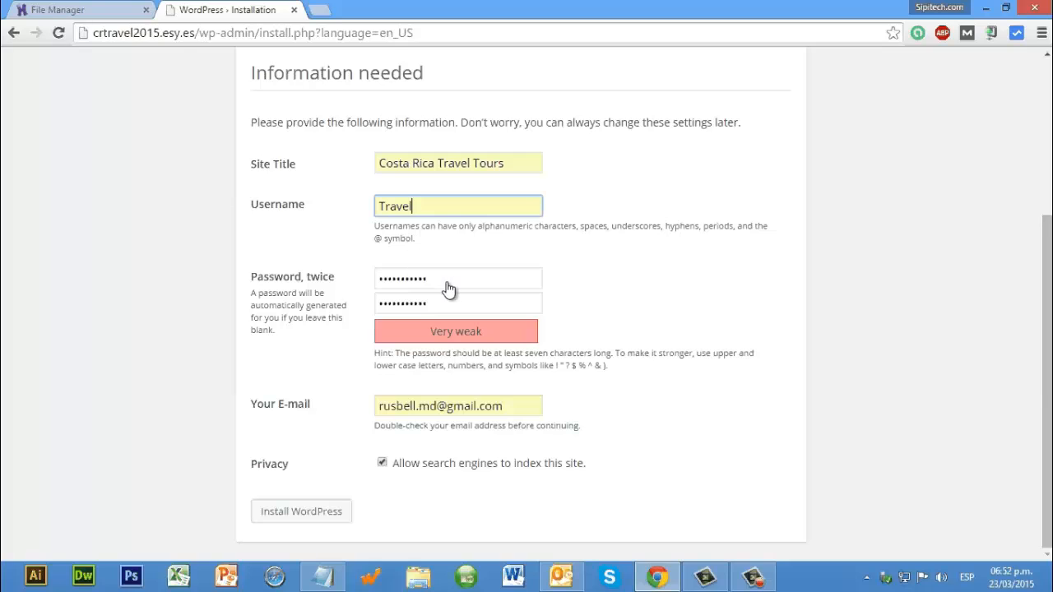
pyautogui.press('Tab')
pyautogui.click(419, 406)
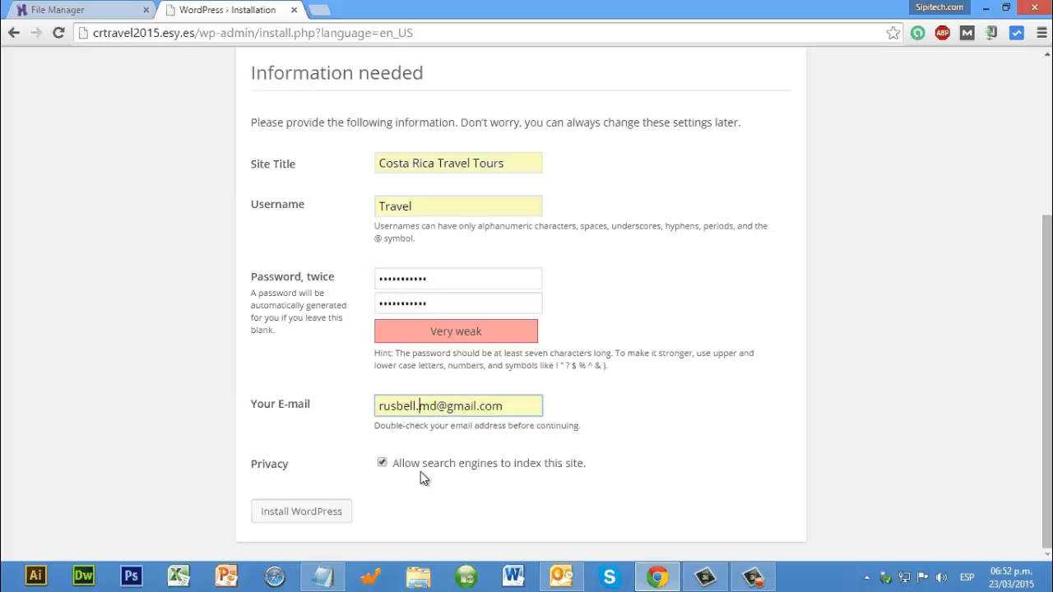
# Install WordPress, let the browser save the password, and log in to the dashboard.
pyautogui.click(304, 512)
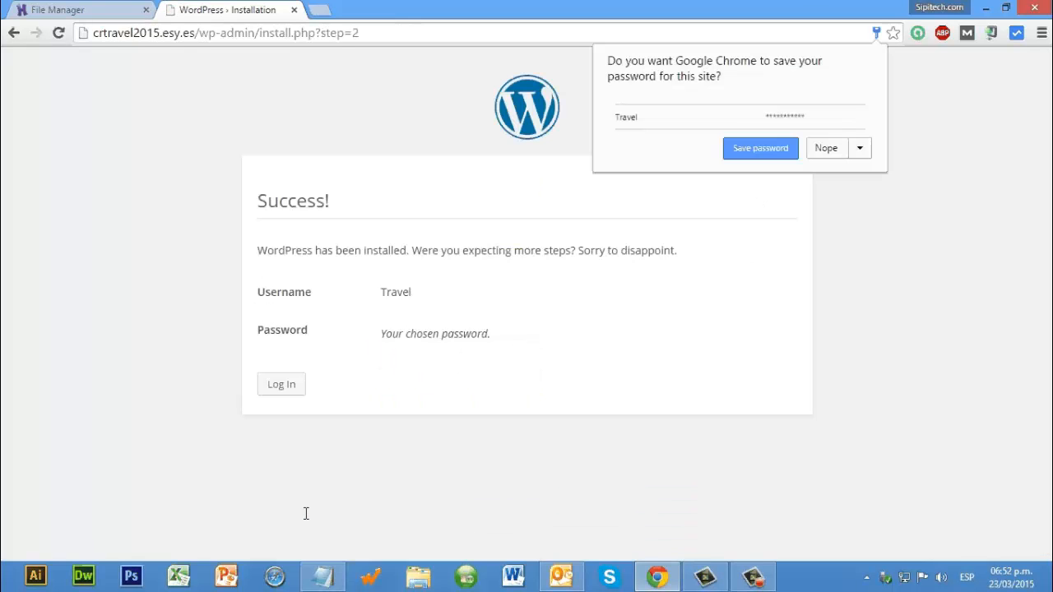
pyautogui.click(761, 156)
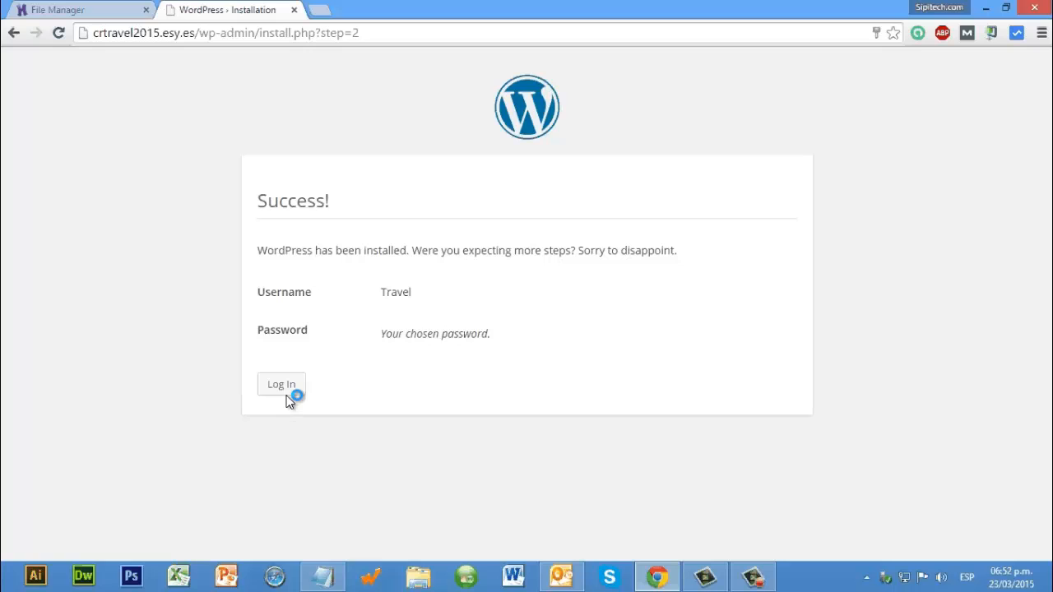
pyautogui.click(288, 394)
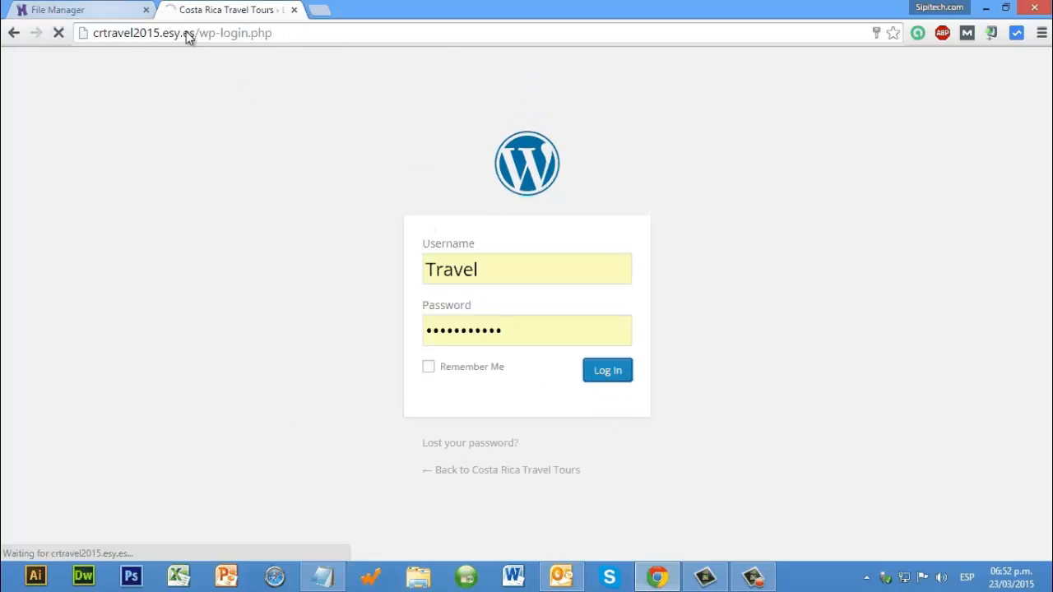
# Copy the site's domain and load the front page in a new tab.
pyautogui.moveTo(195, 35); pyautogui.dragTo(56, 29)
pyautogui.hotkey('ctrl', 'c')
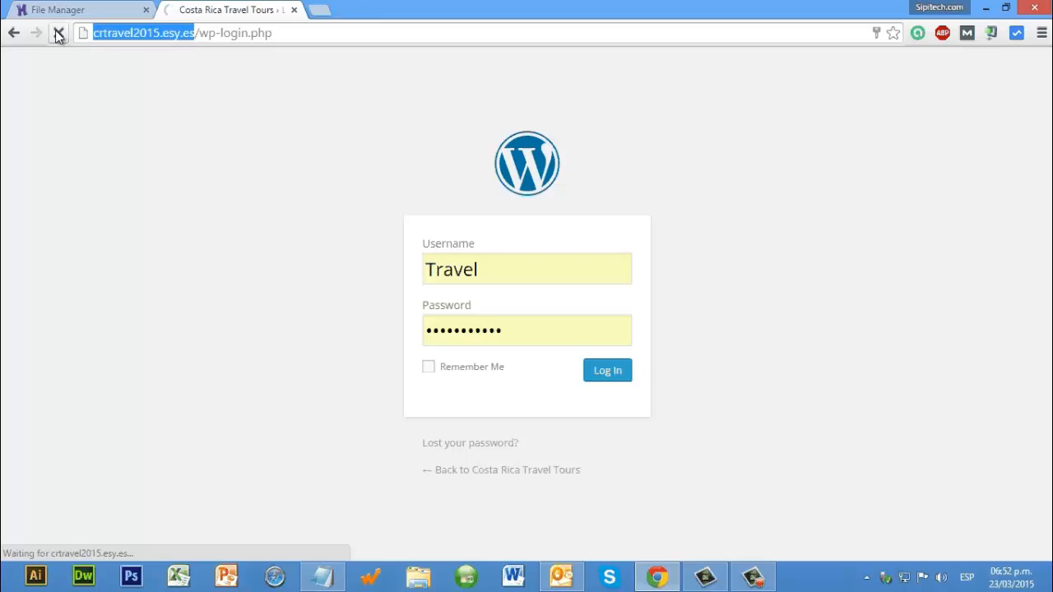
pyautogui.click(319, 9)
pyautogui.hotkey('ctrl', 'v')
pyautogui.press('Return')
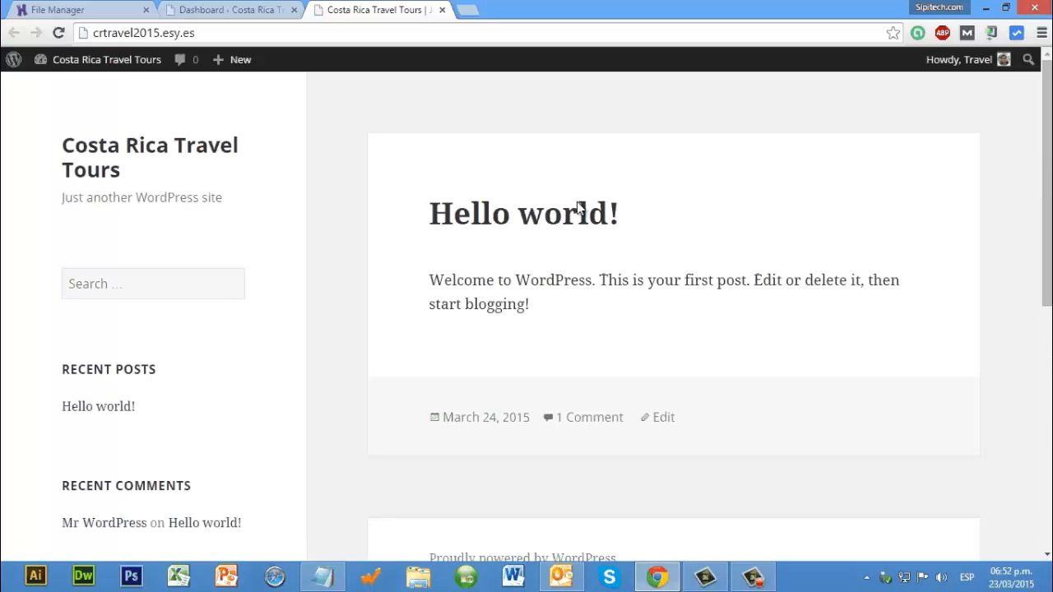
# Preview the front page at mobile width with its sidebar opened, then maximize the browser again.
pyautogui.scroll(-4, 252, 353)
pyautogui.scroll(-2, 252, 354)
pyautogui.scroll(6, 611, 299)
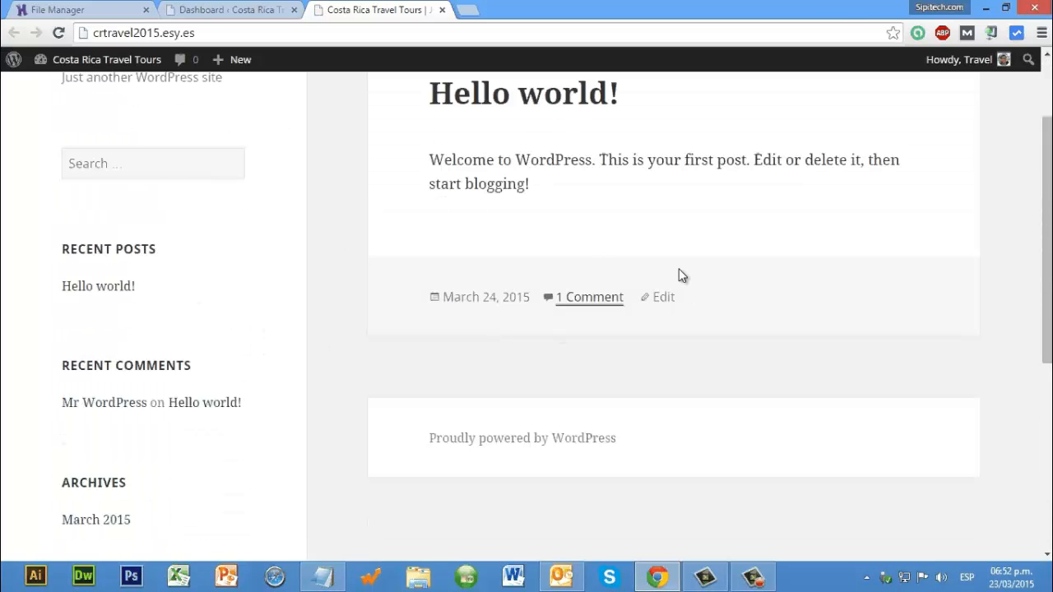
pyautogui.click(1006, 8)
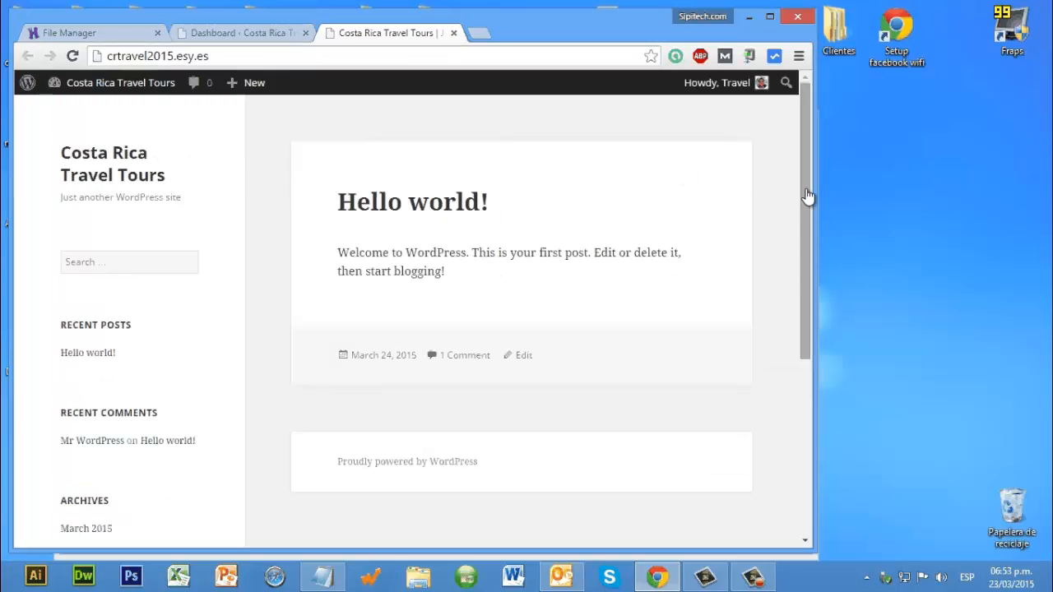
pyautogui.moveTo(813, 201); pyautogui.dragTo(156, 214)
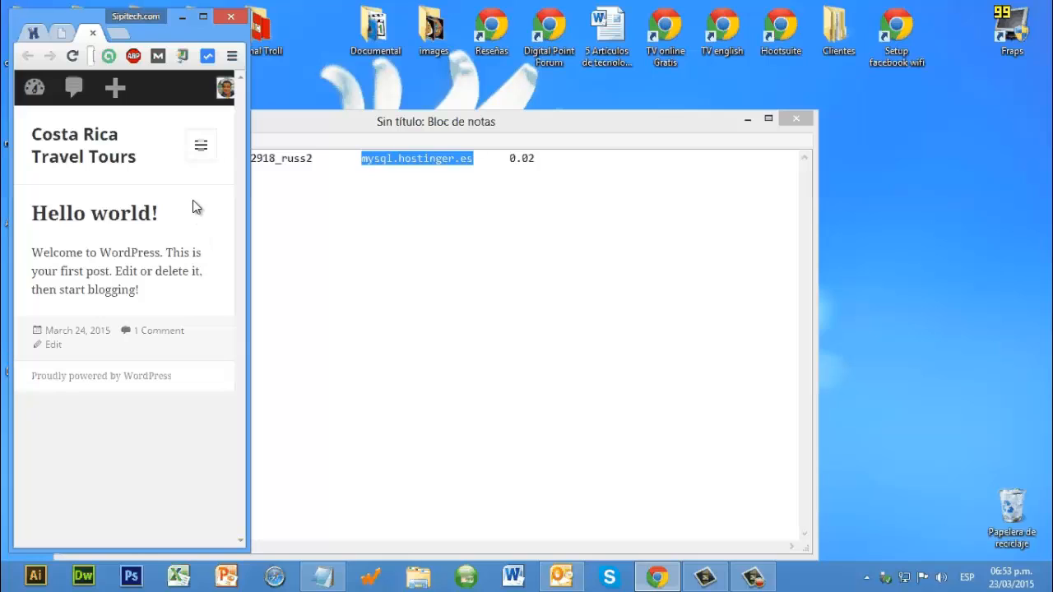
pyautogui.click(205, 150)
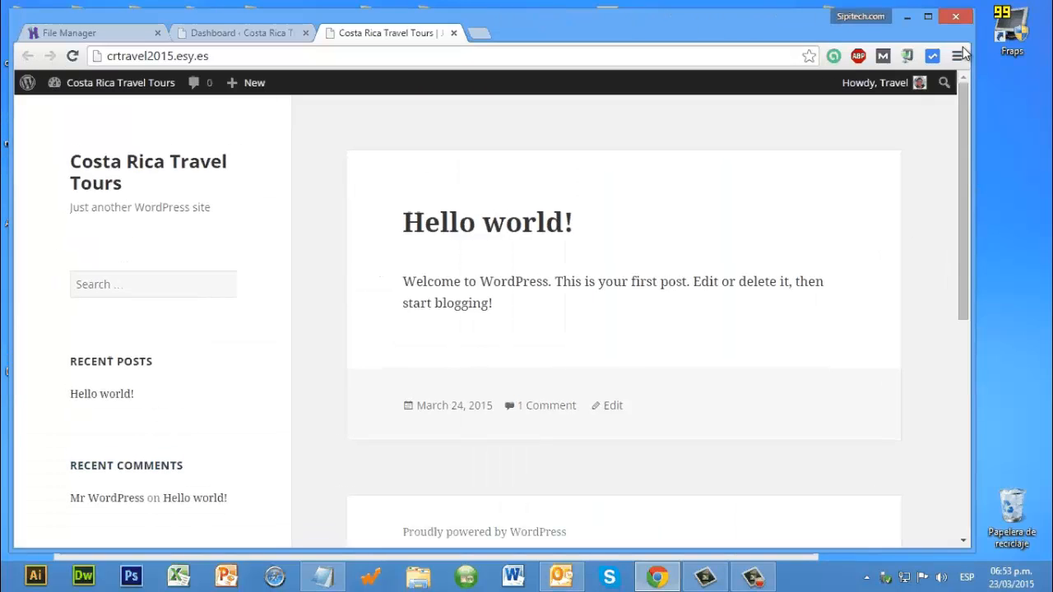
pyautogui.click(932, 18)
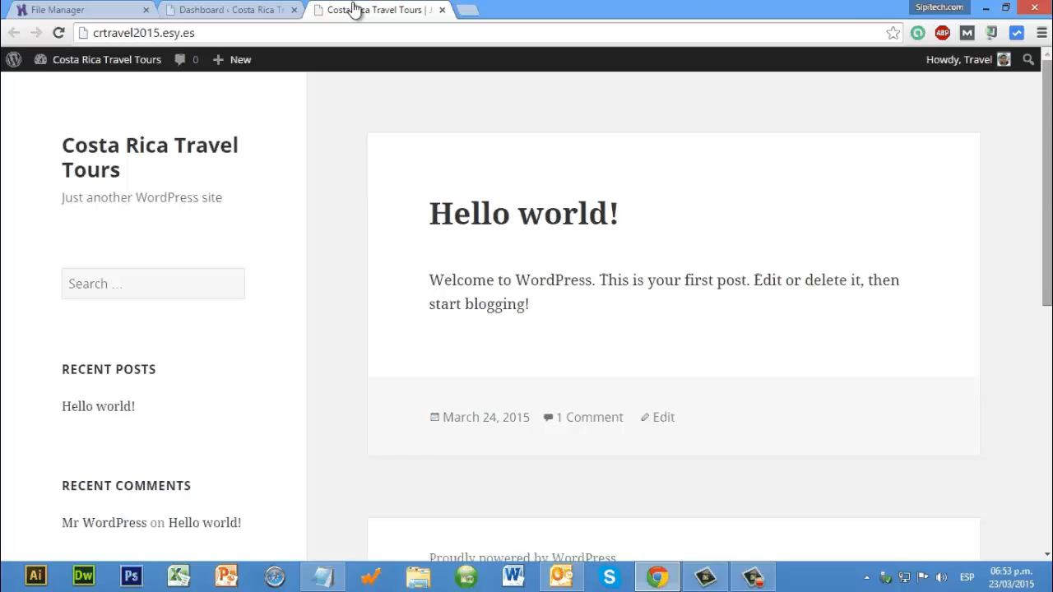
# Dismiss the Welcome to WordPress panel on the admin dashboard.
pyautogui.click(211, 8)
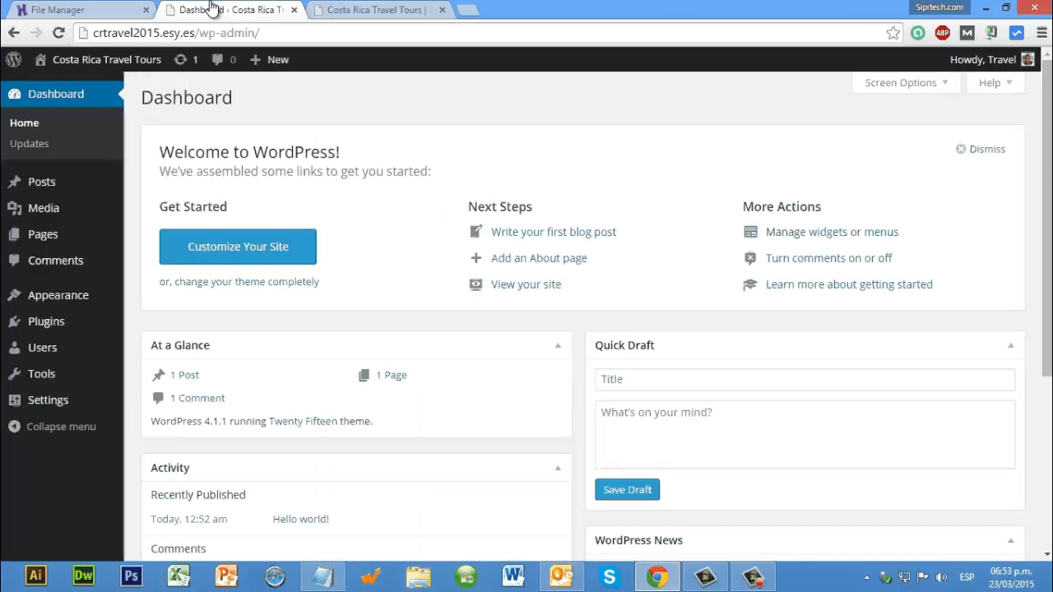
pyautogui.click(987, 153)
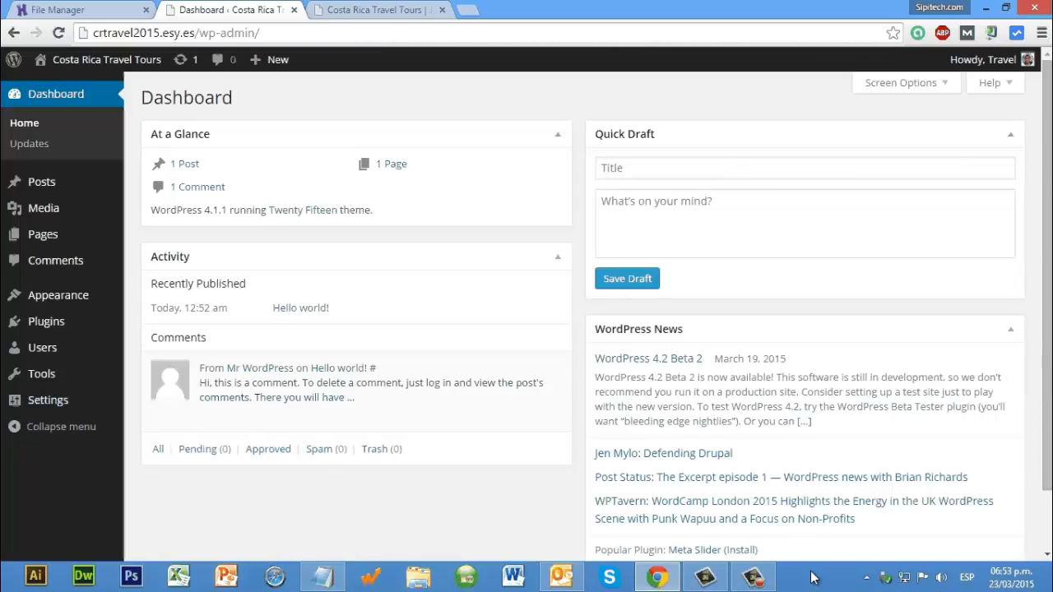
pyautogui.moveTo(763, 578)
pyautogui.click(777, 540)
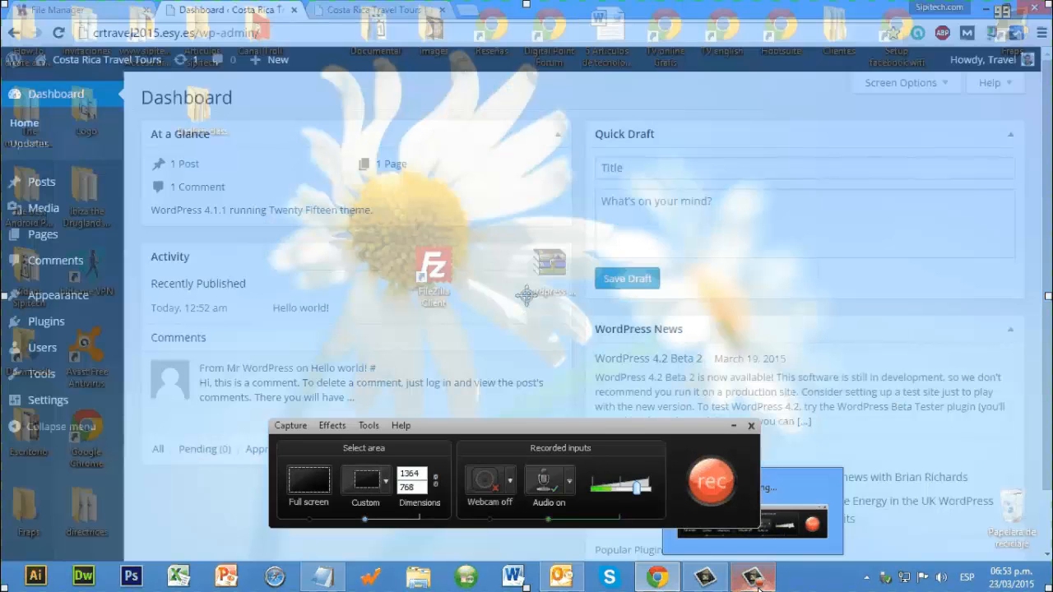
pyautogui.click(756, 584)
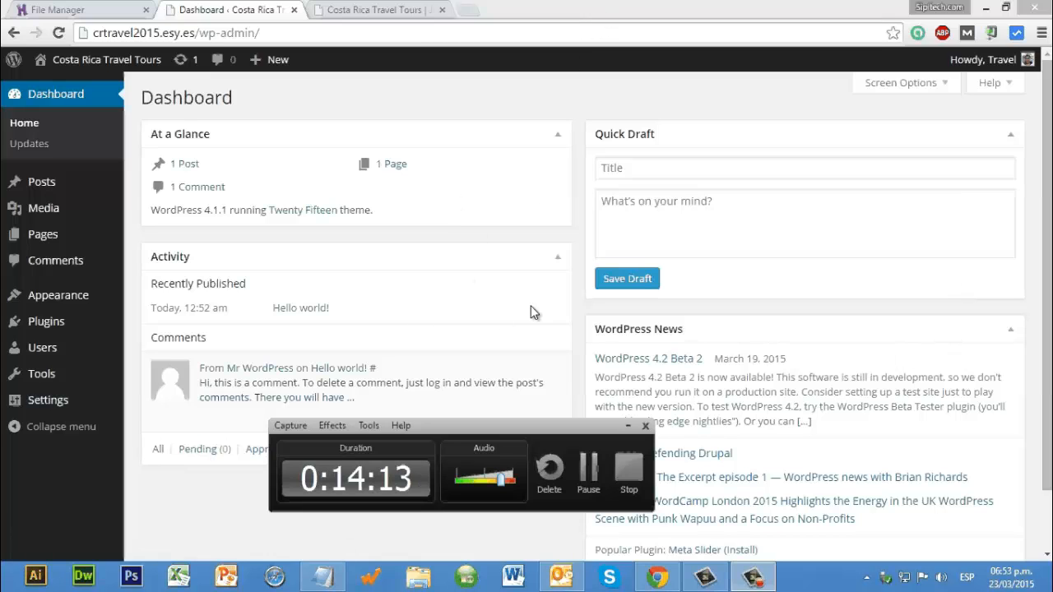
pyautogui.click(631, 429)
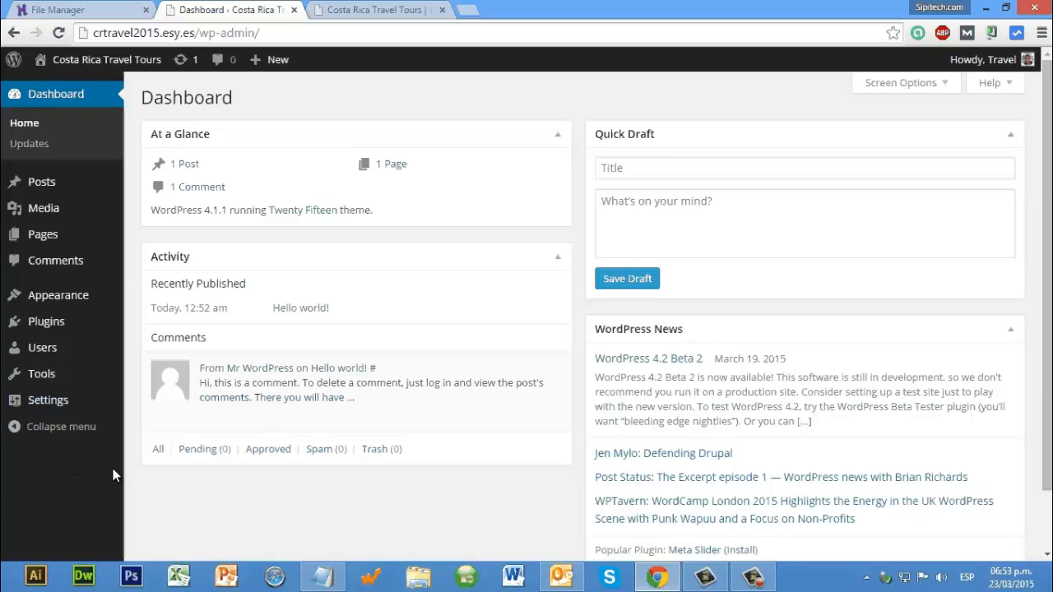
# Glance at the front page, then open the Updates page listing Akismet 3.1.1.
pyautogui.click(366, 8)
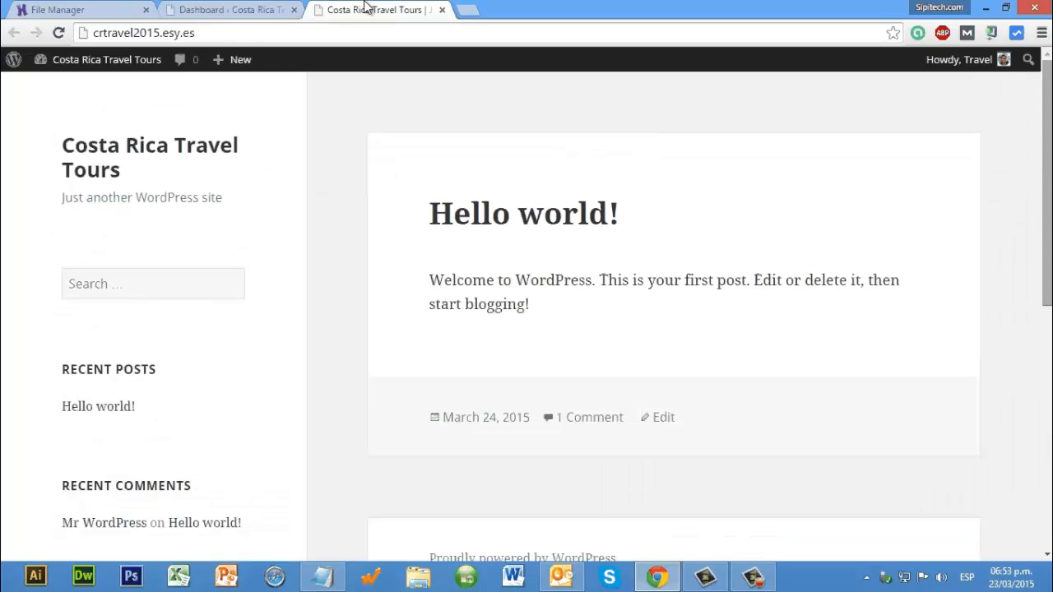
pyautogui.click(213, 9)
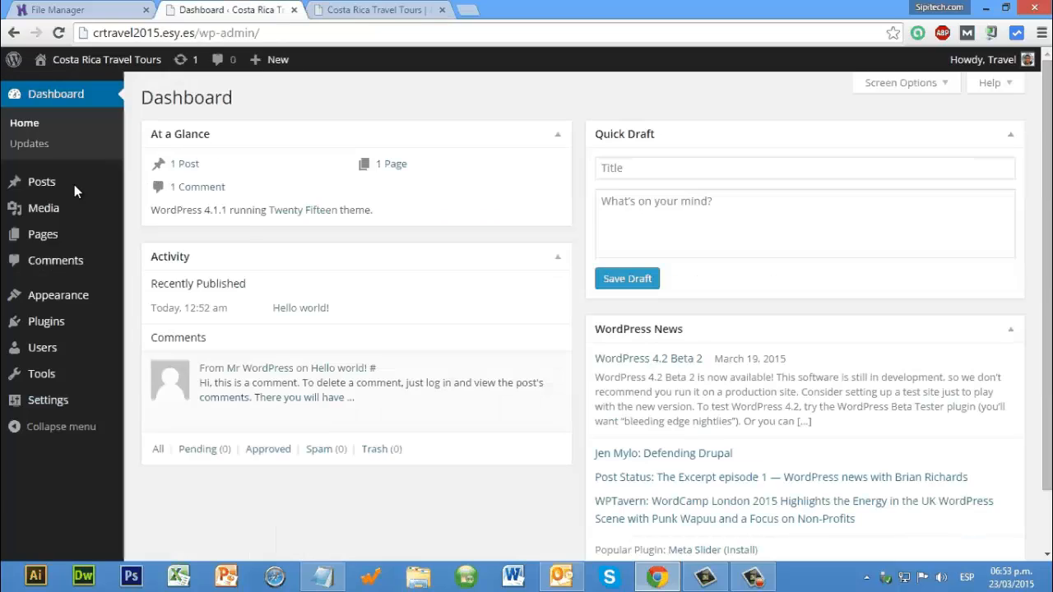
pyautogui.moveTo(74, 184)
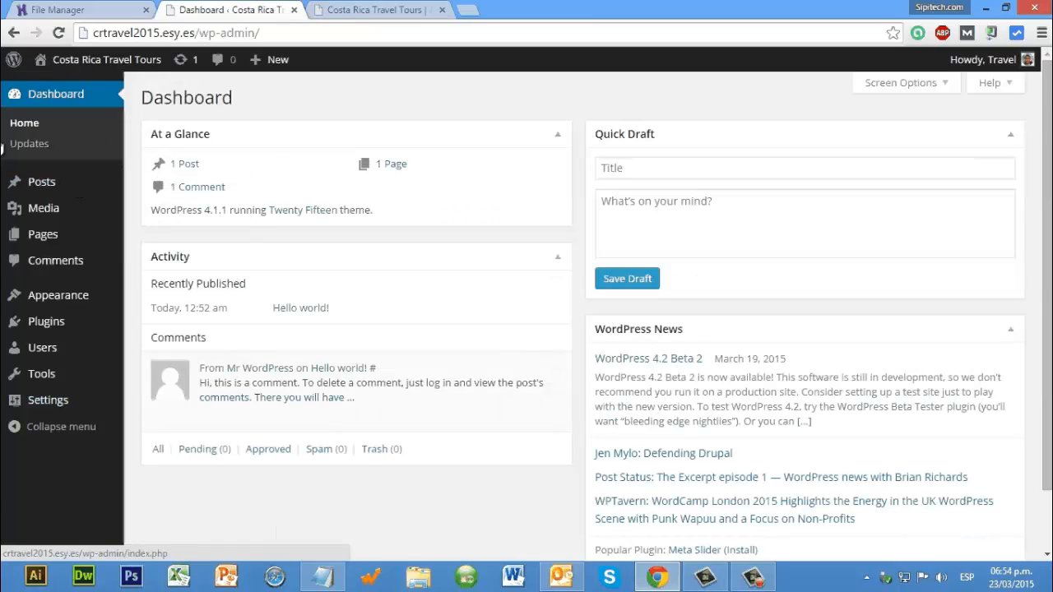
pyautogui.click(28, 153)
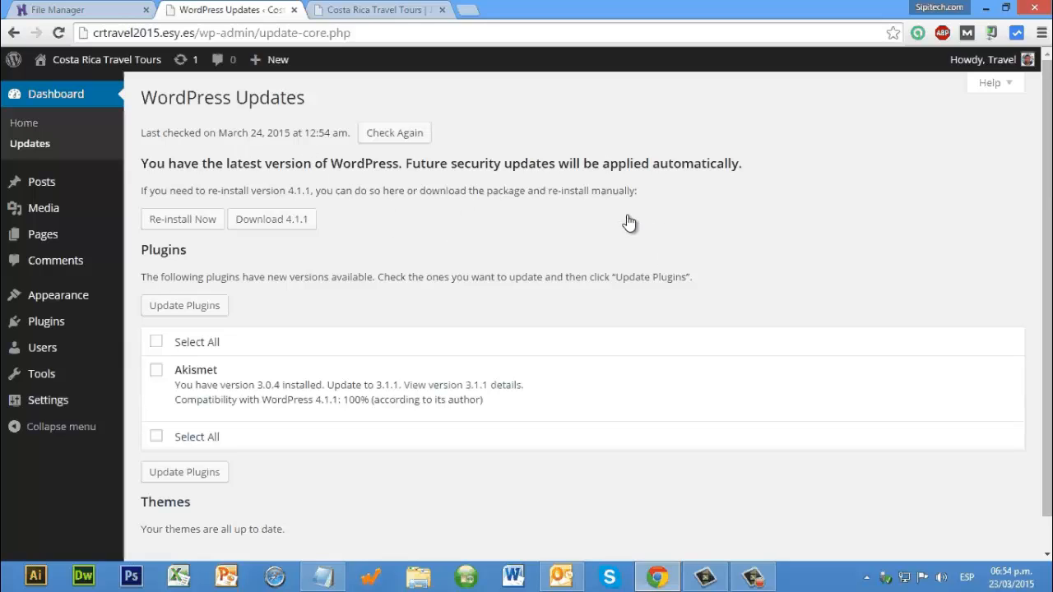
# Trash the Hello world! post and reload the front page to confirm it's gone.
pyautogui.click(66, 189)
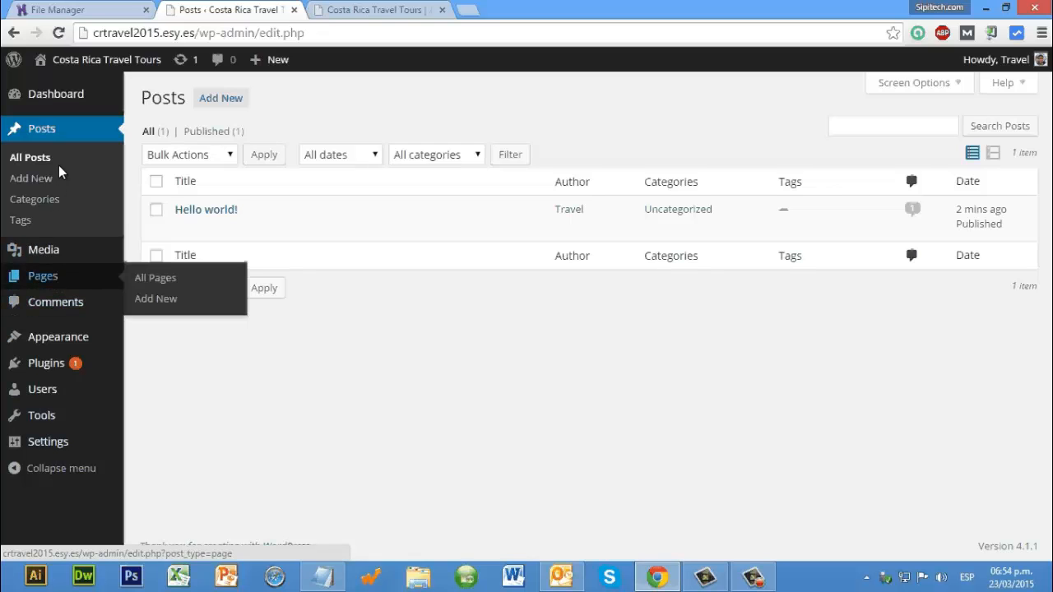
pyautogui.click(156, 212)
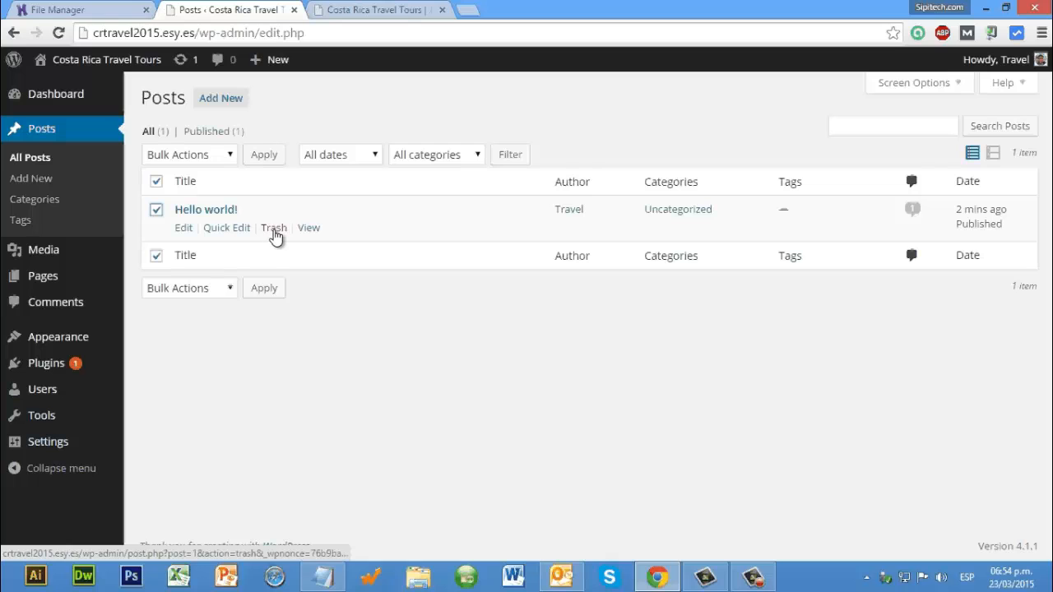
pyautogui.click(274, 232)
pyautogui.click(417, 10)
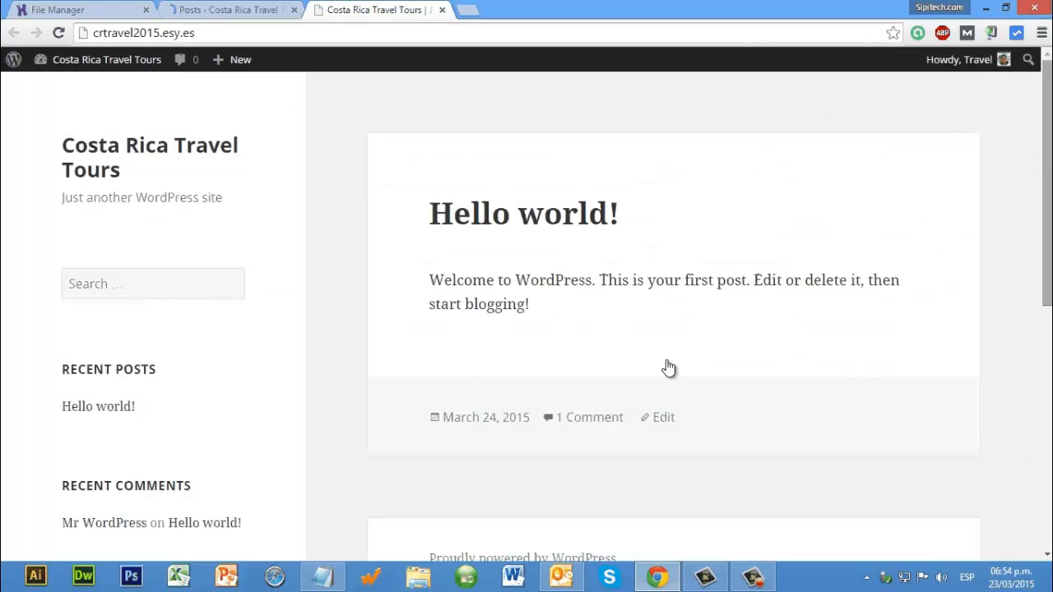
pyautogui.click(59, 34)
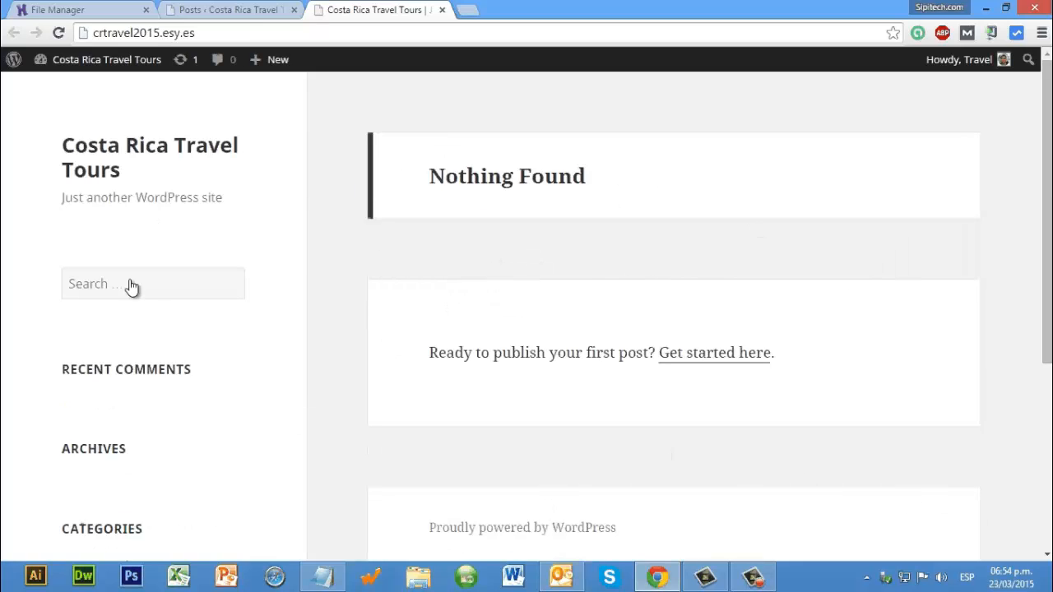
pyautogui.click(230, 10)
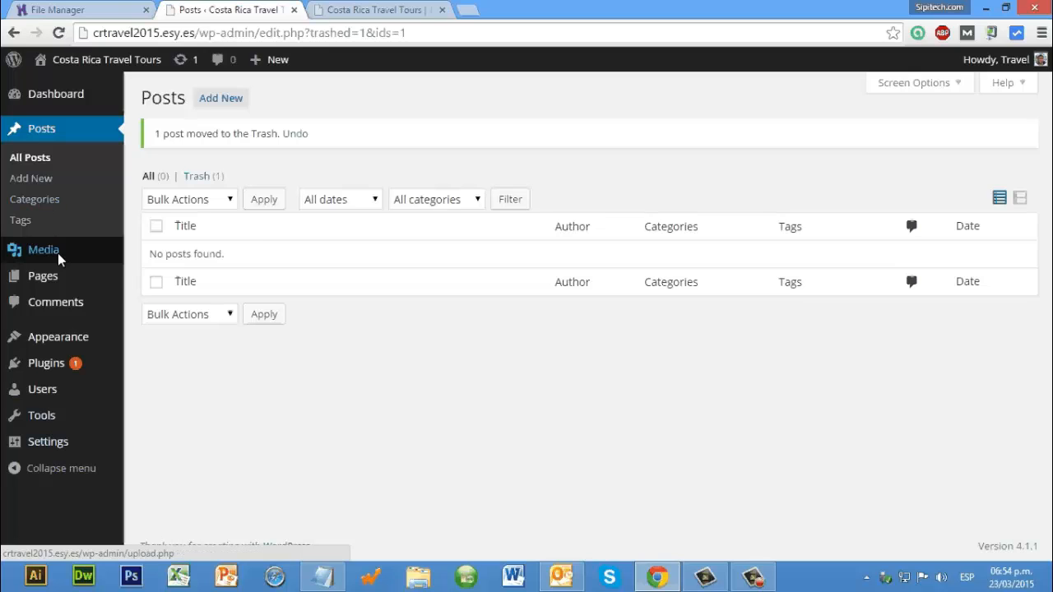
# Trash the Sample Page, reload the live site, and return to the Pages list.
pyautogui.moveTo(60, 258)
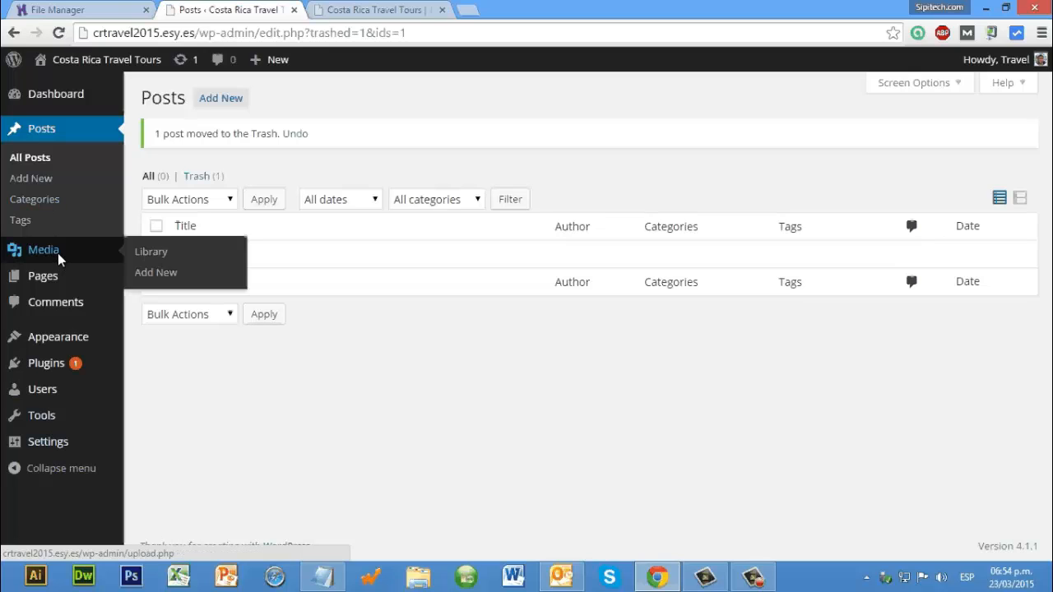
pyautogui.click(59, 279)
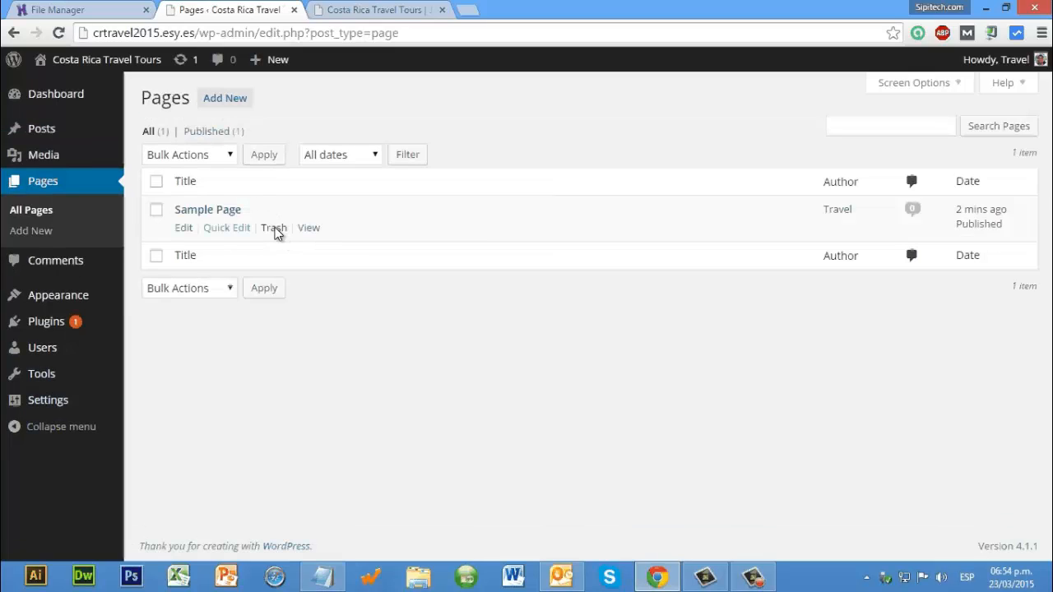
pyautogui.click(274, 230)
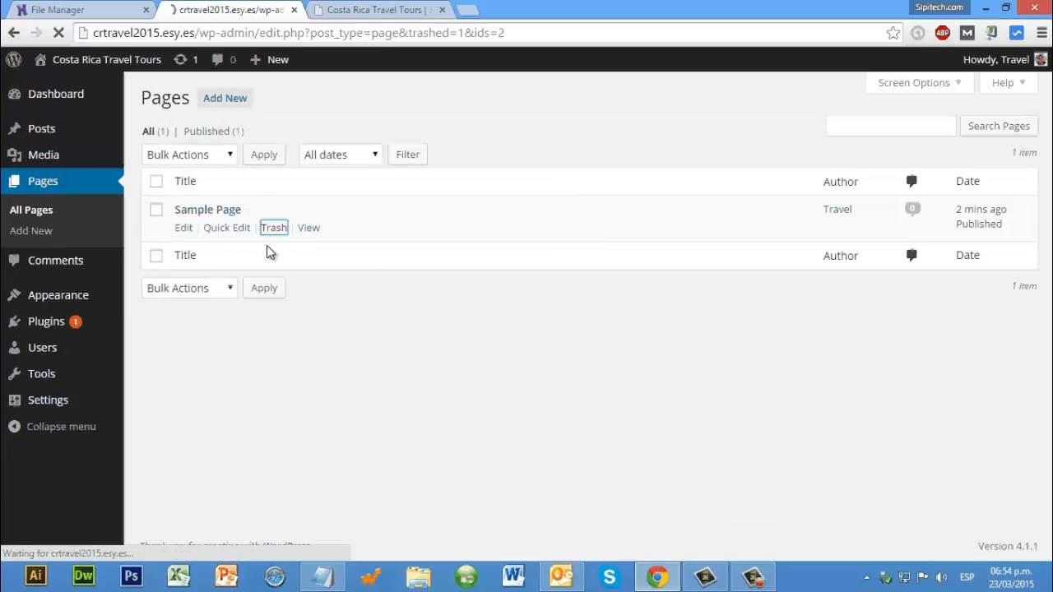
pyautogui.click(360, 5)
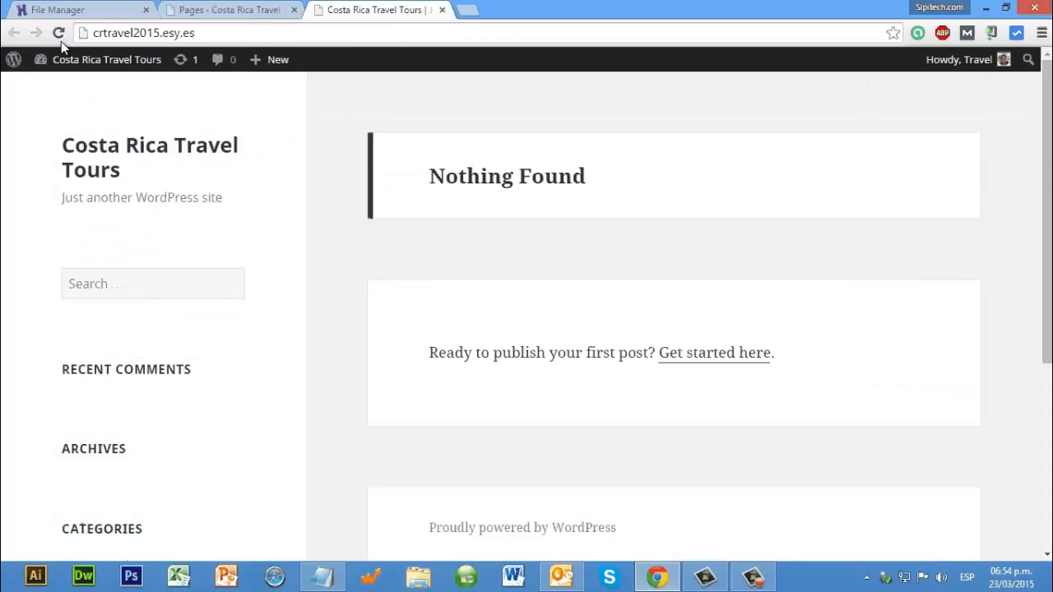
pyautogui.click(61, 40)
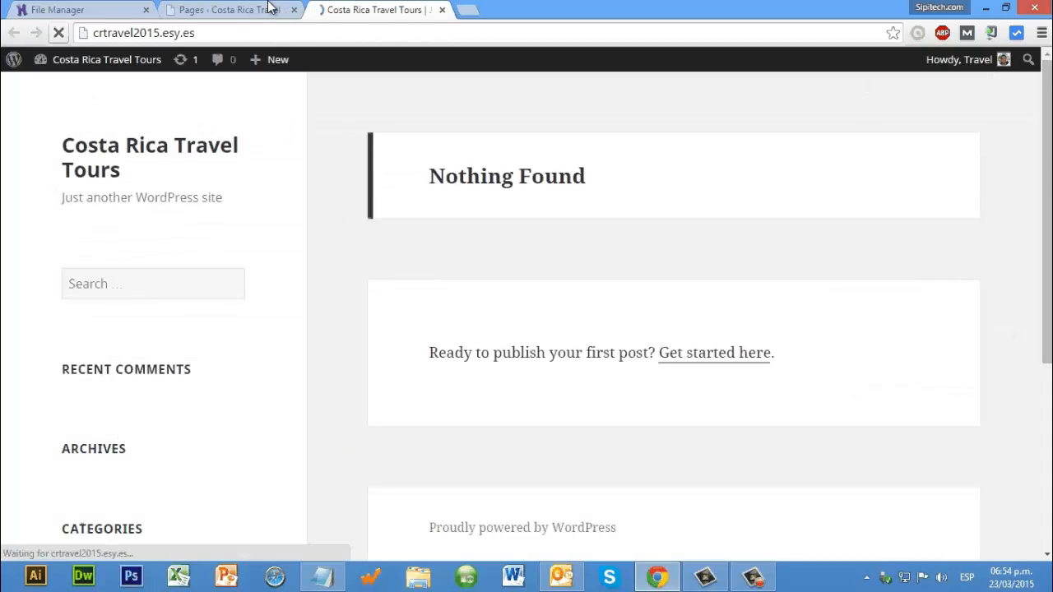
pyautogui.click(227, 10)
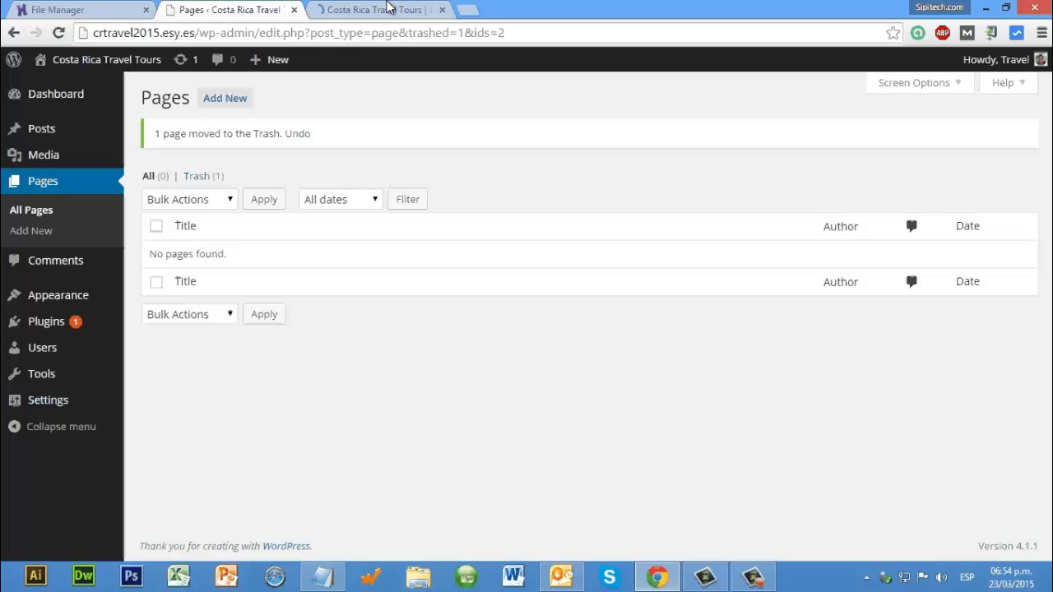
# Check the live site, then view the empty Comments screen with all counts at 0.
pyautogui.click(390, 8)
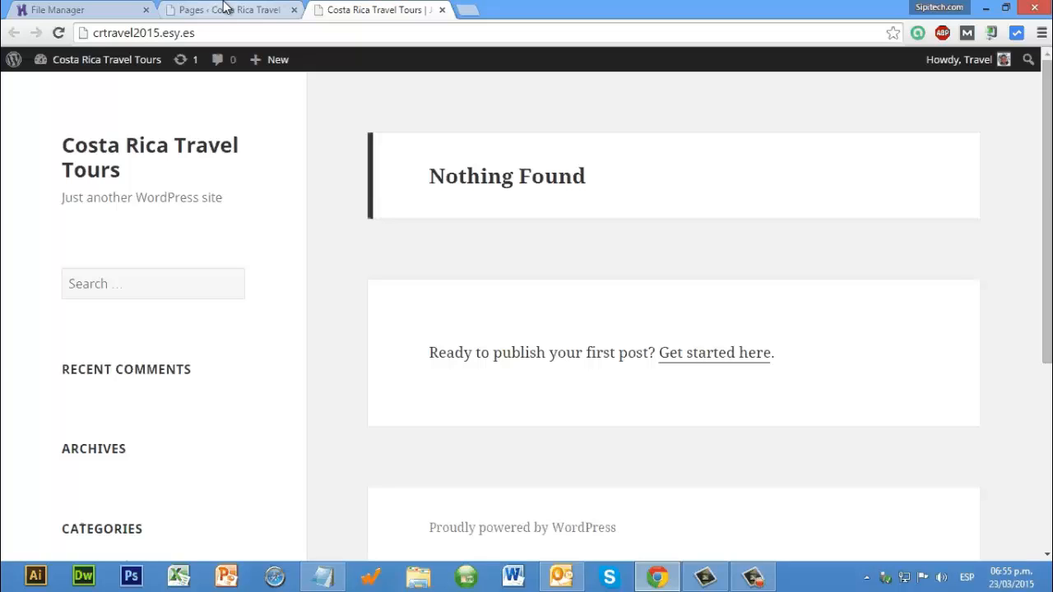
pyautogui.click(219, 8)
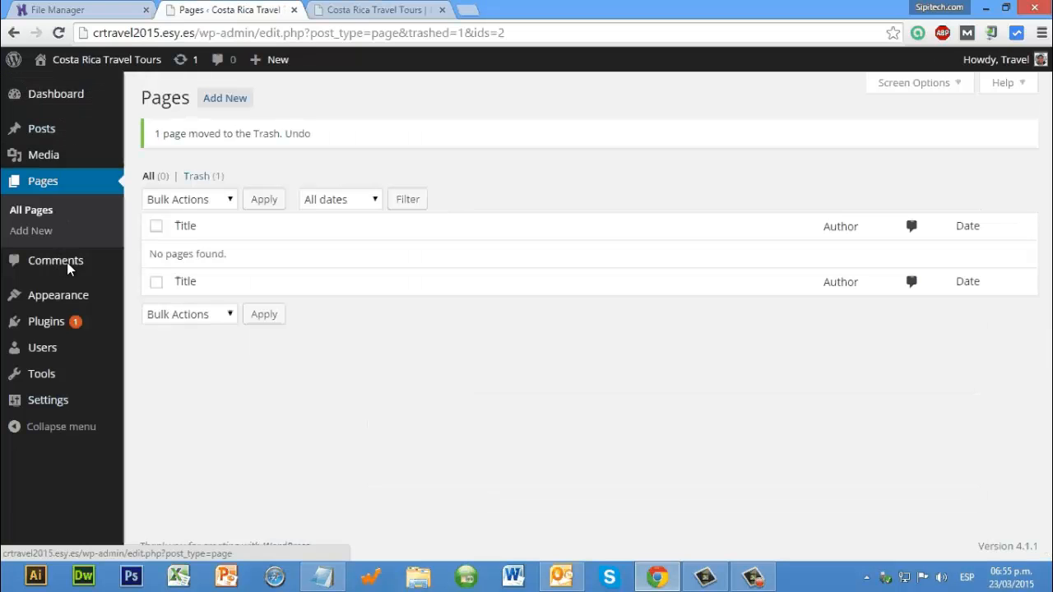
pyautogui.click(66, 267)
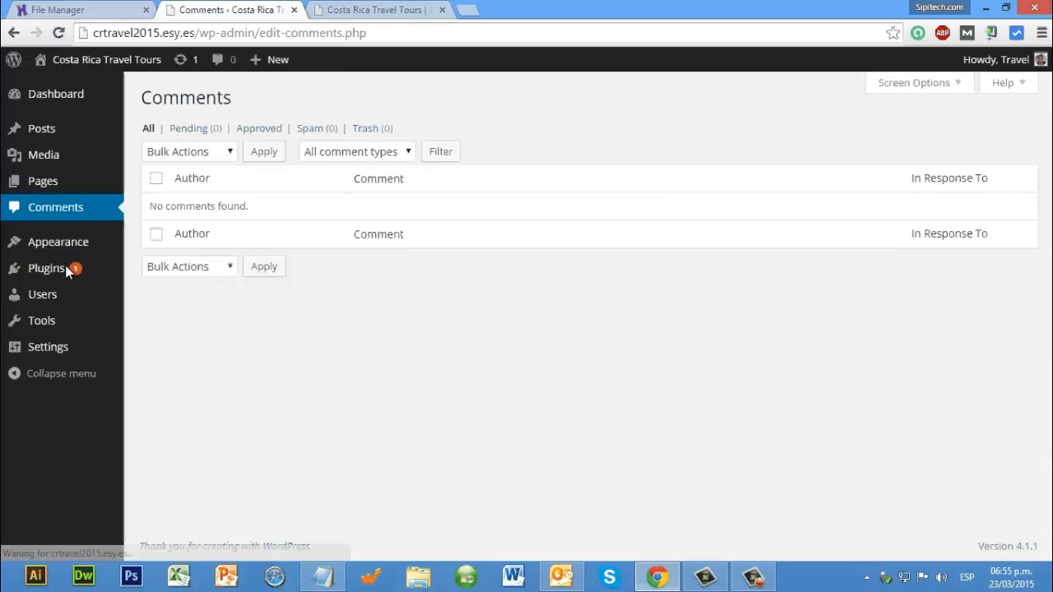
pyautogui.moveTo(65, 267)
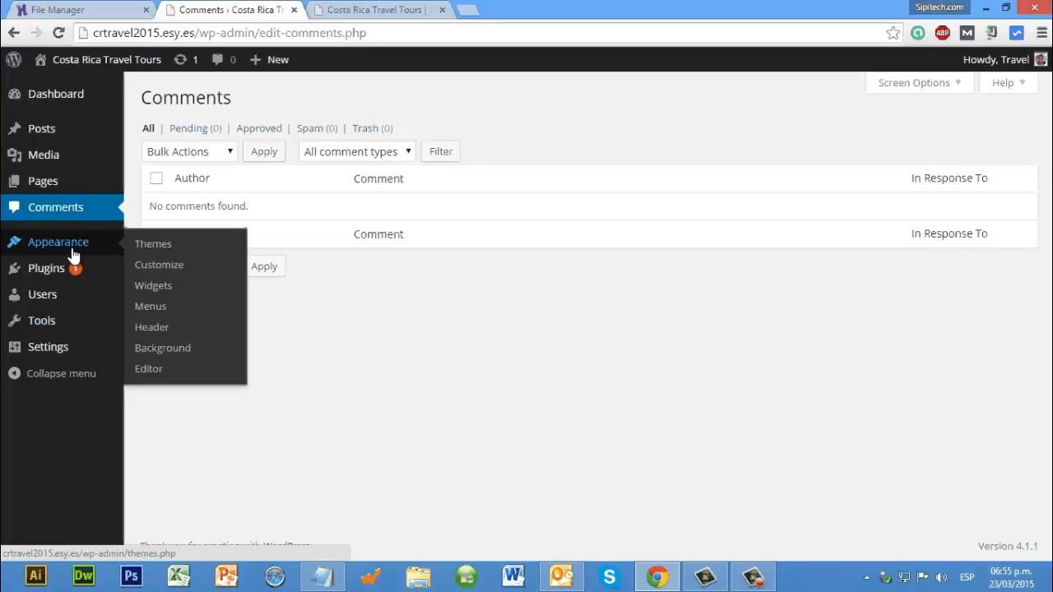
# Browse the installed themes, the installed plugins, and the All Users list.
pyautogui.click(159, 247)
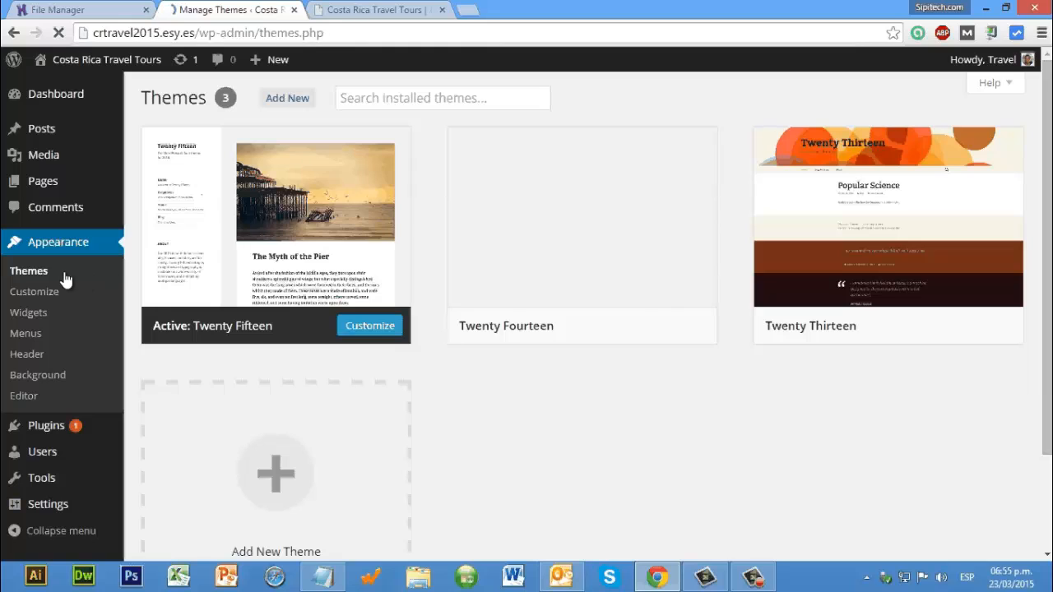
pyautogui.scroll(-2, 29, 298)
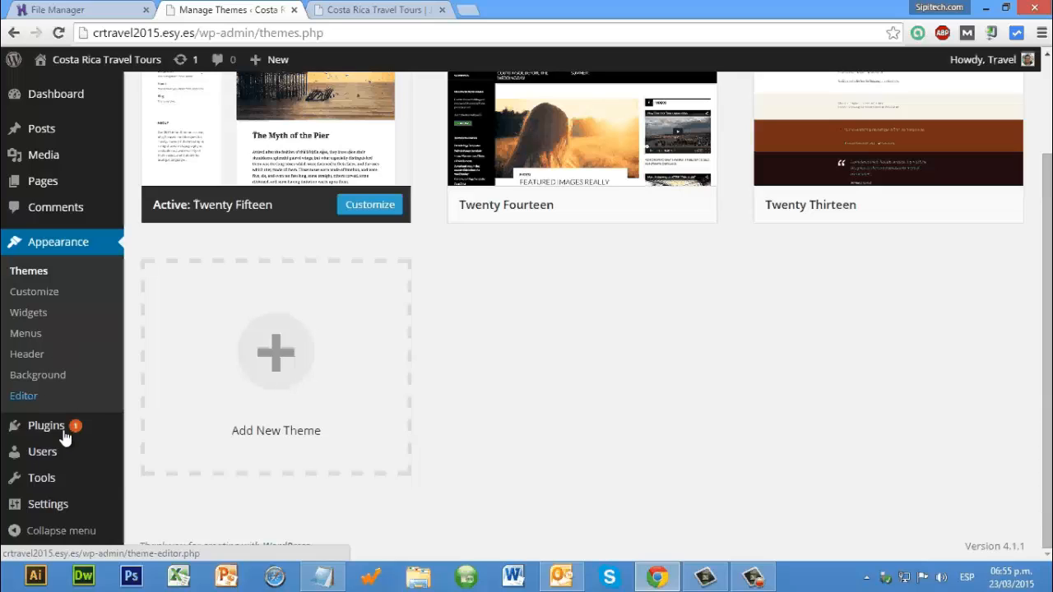
pyautogui.moveTo(64, 429)
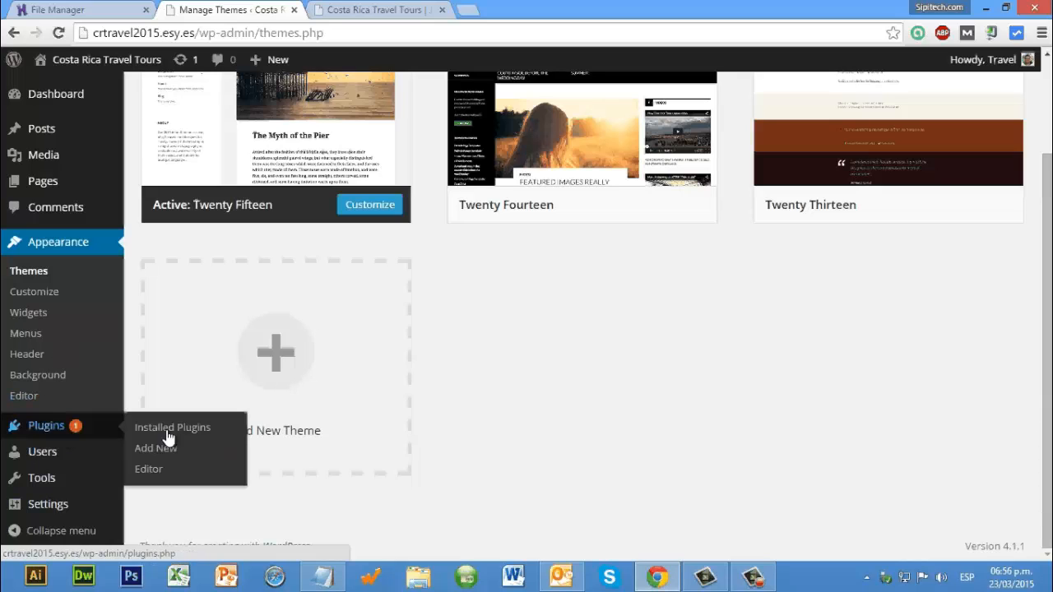
pyautogui.click(56, 435)
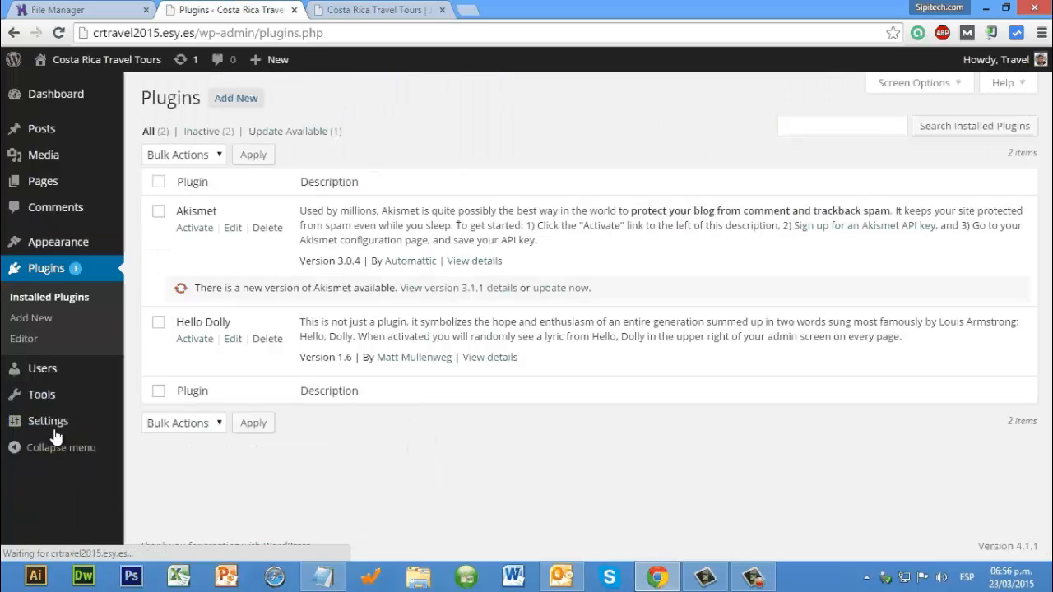
pyautogui.moveTo(54, 432)
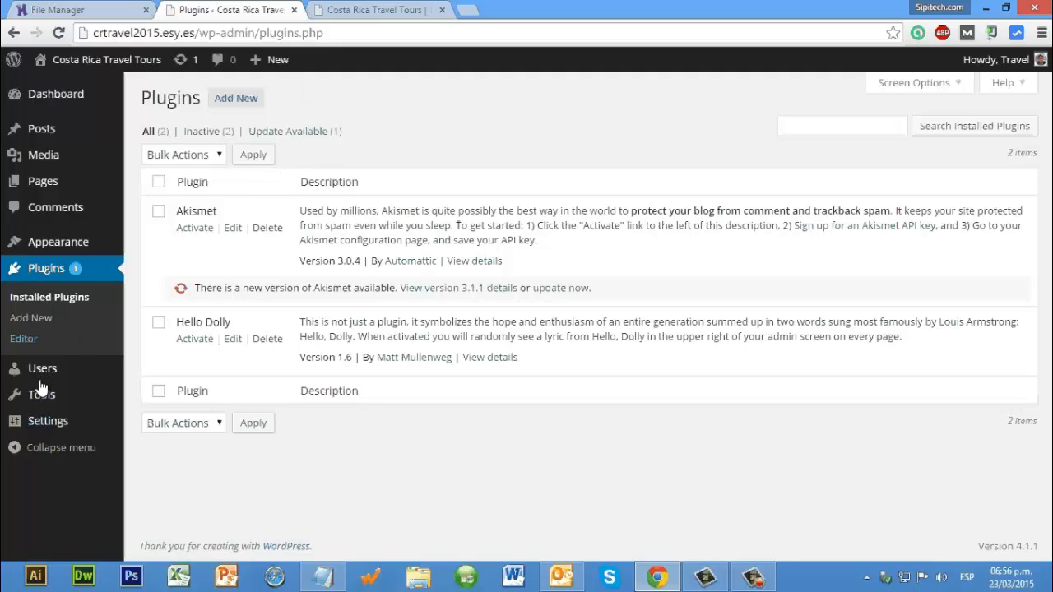
pyautogui.moveTo(47, 375)
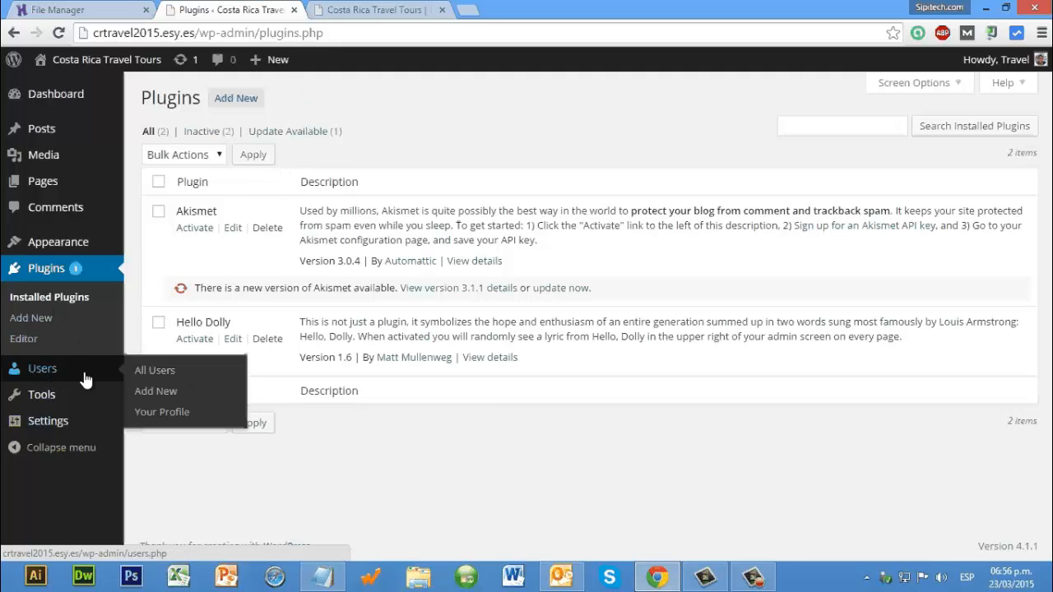
pyautogui.click(94, 367)
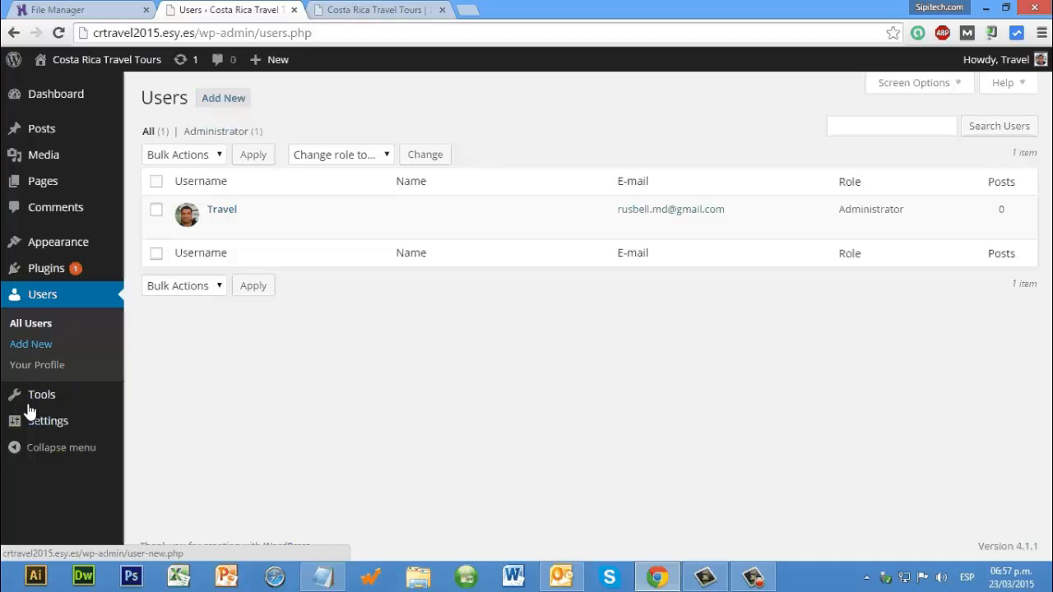
pyautogui.moveTo(33, 410)
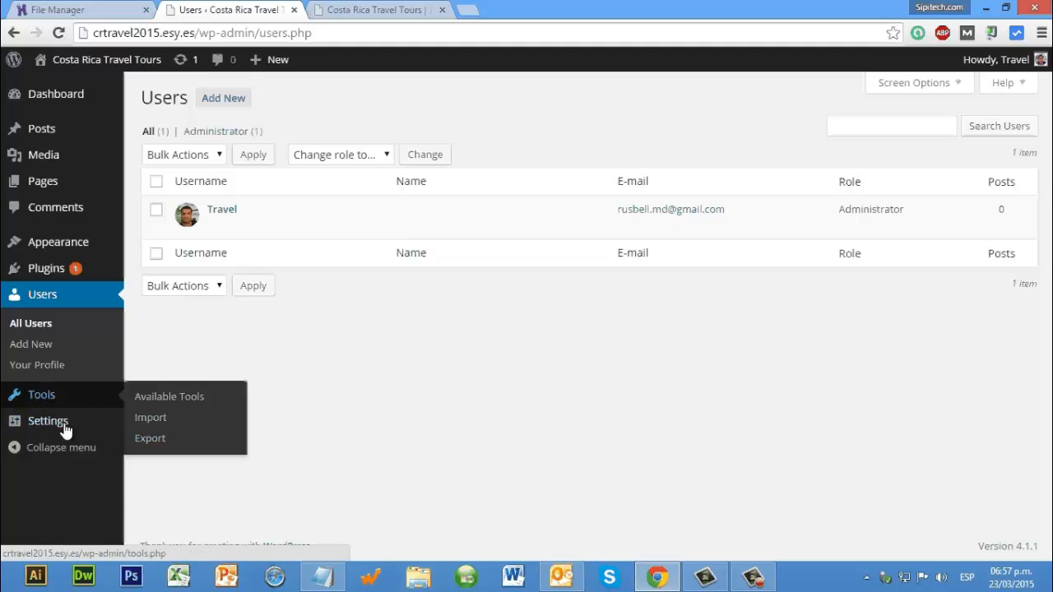
# In General Settings, replace the tagline with 'Best tours in Costa Rica'.
pyautogui.moveTo(65, 426)
pyautogui.click(162, 384)
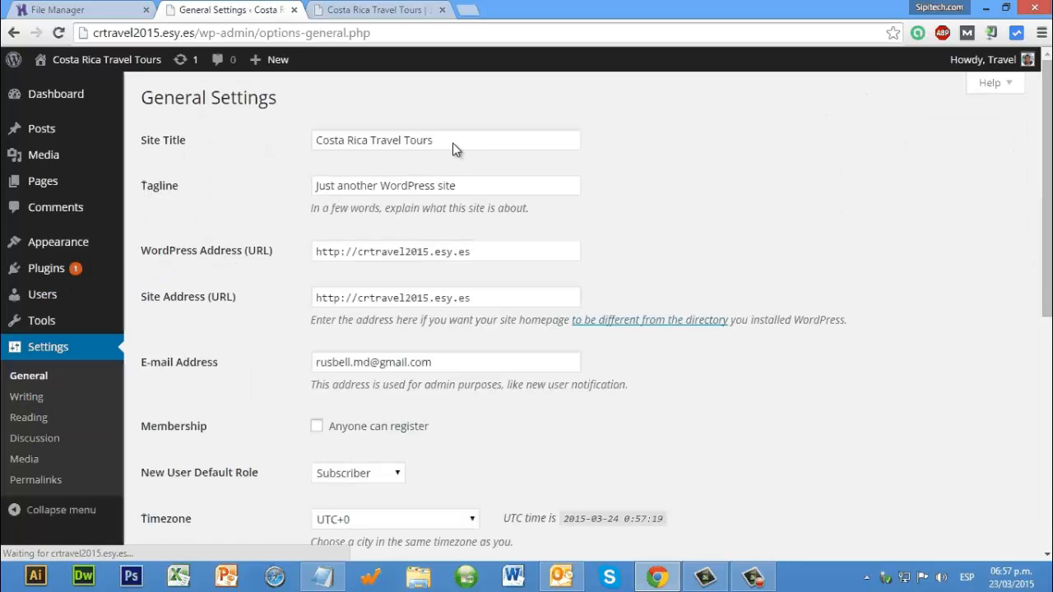
pyautogui.click(453, 143)
pyautogui.moveTo(470, 188); pyautogui.dragTo(125, 169)
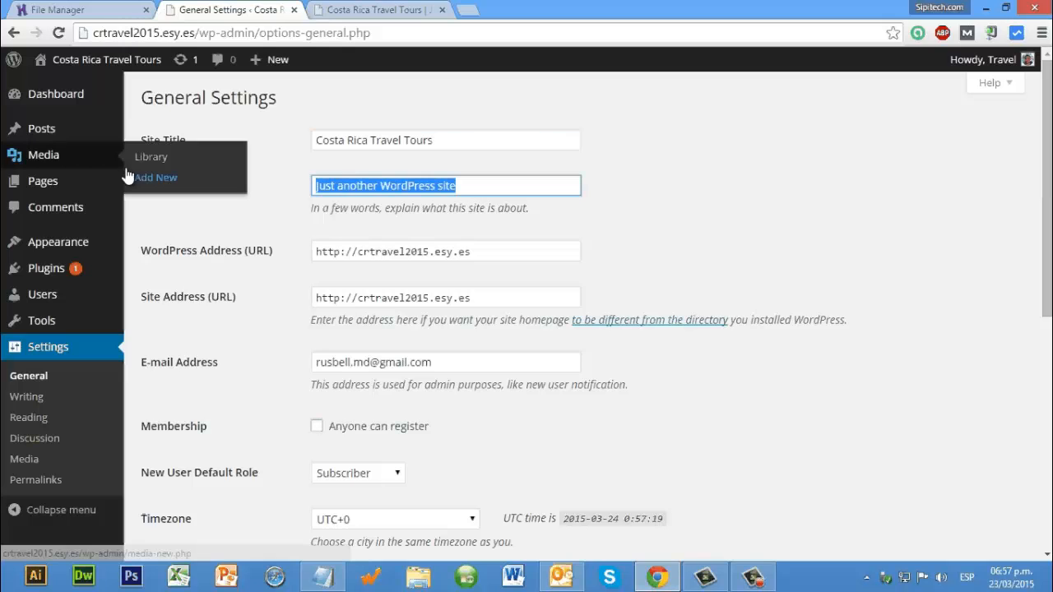
pyautogui.press('BackSpace')
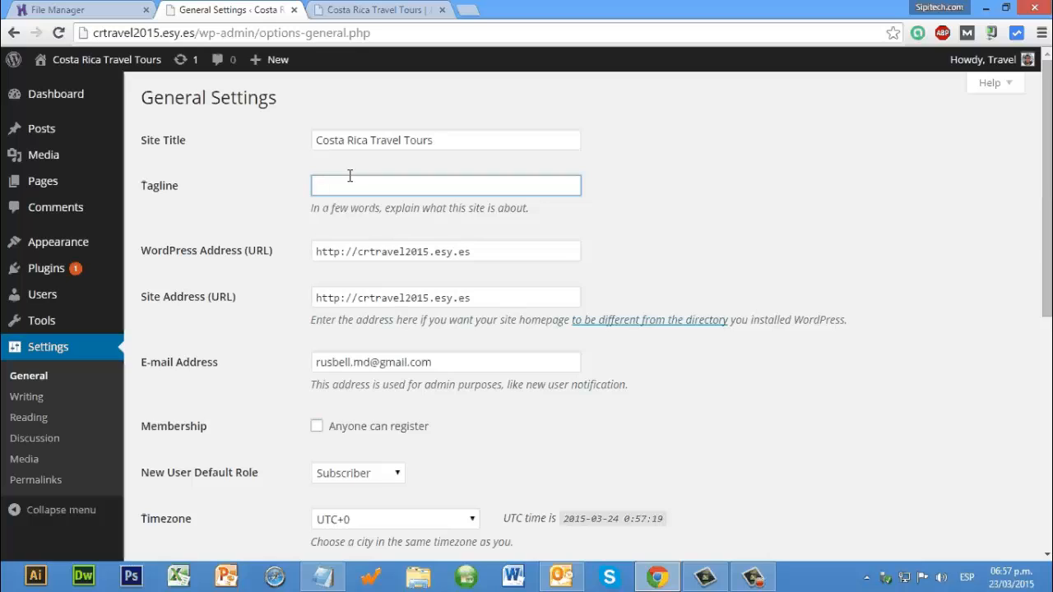
pyautogui.write('Be')
pyautogui.press('Down')
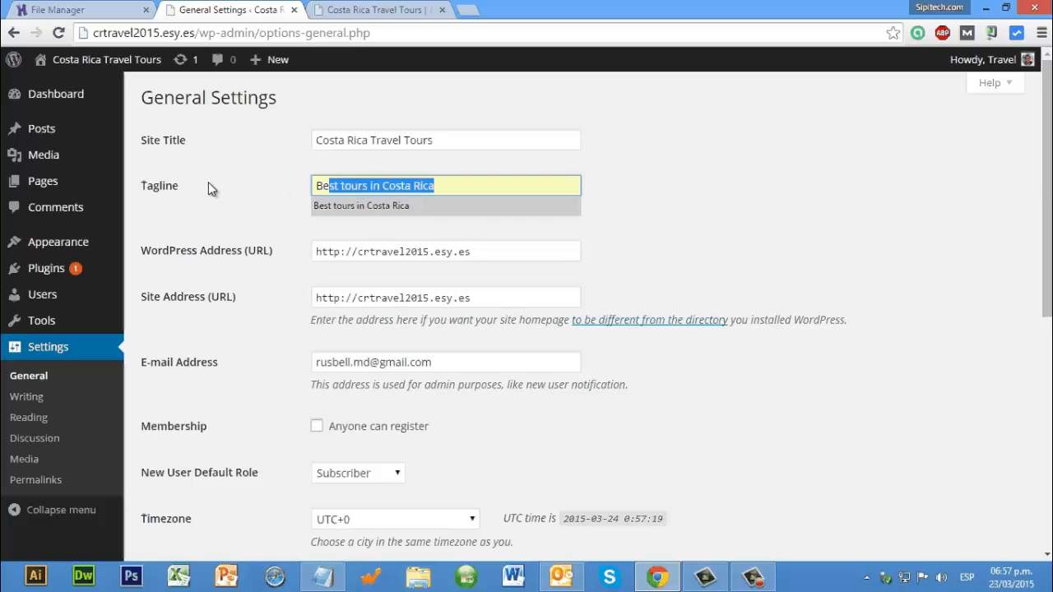
pyautogui.press('Return')
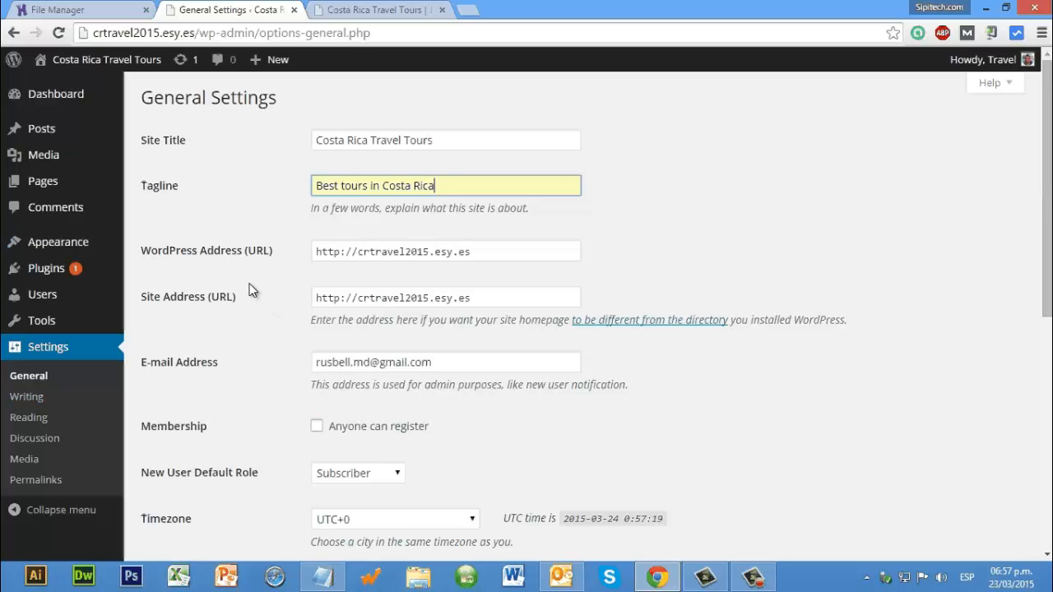
# Leave the WordPress and Site Address values unchanged and save the settings.
pyautogui.click(520, 251)
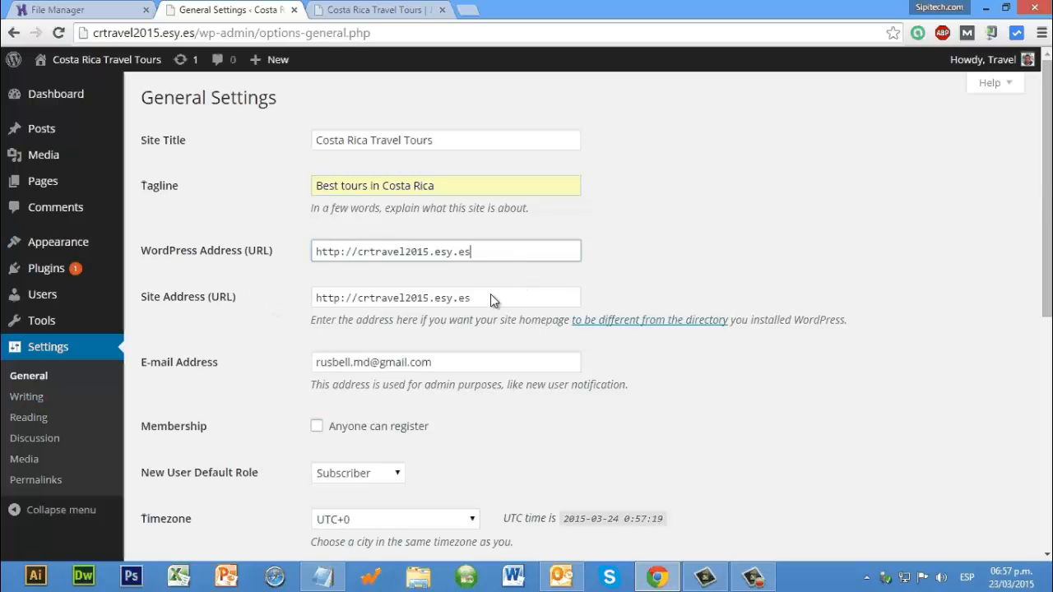
pyautogui.click(497, 303)
pyautogui.click(495, 249)
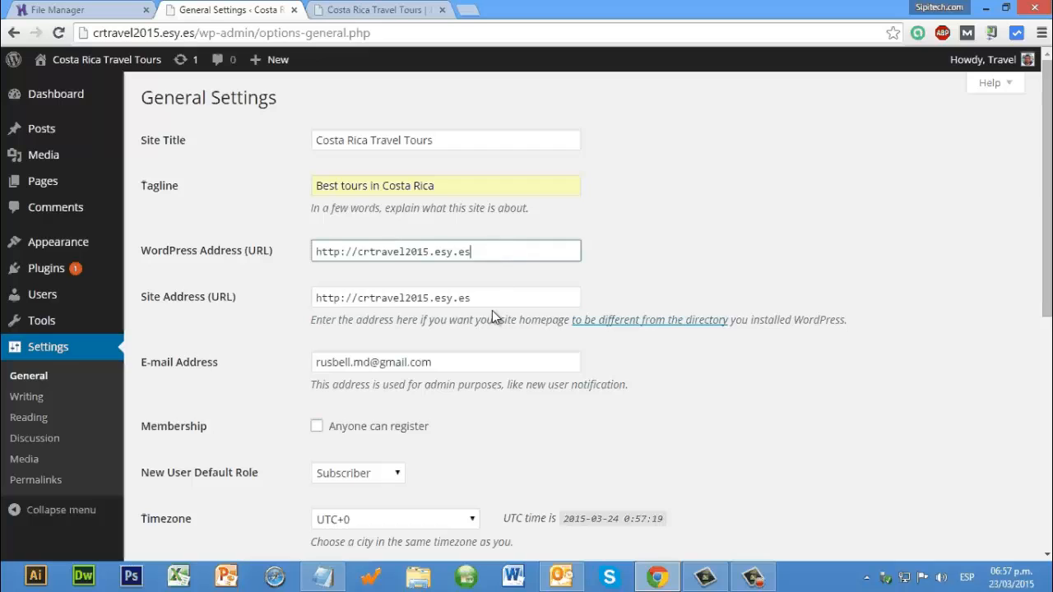
pyautogui.click(490, 299)
pyautogui.click(489, 257)
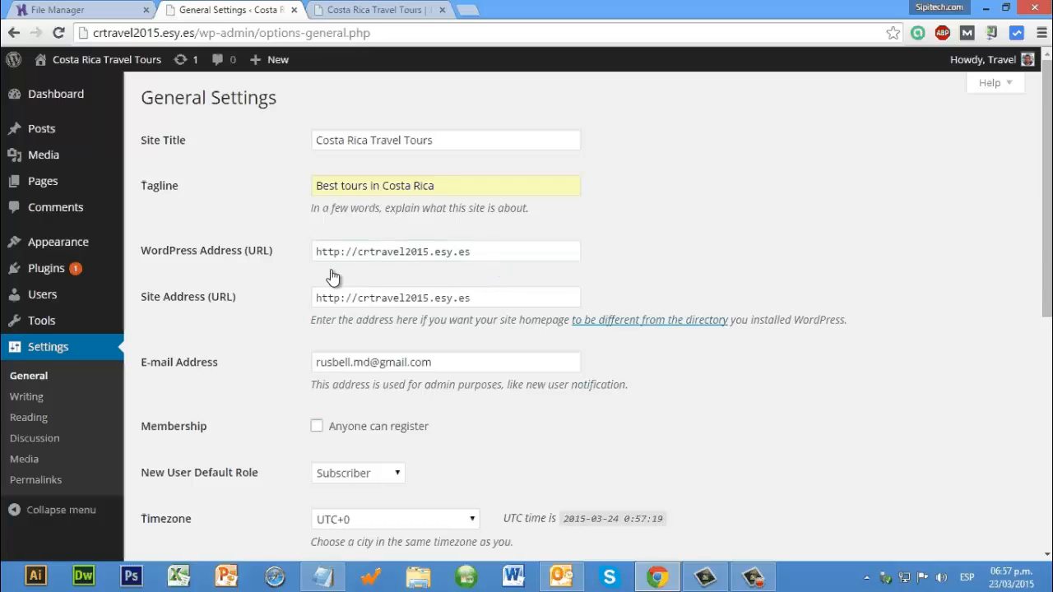
pyautogui.scroll(-6, 262, 352)
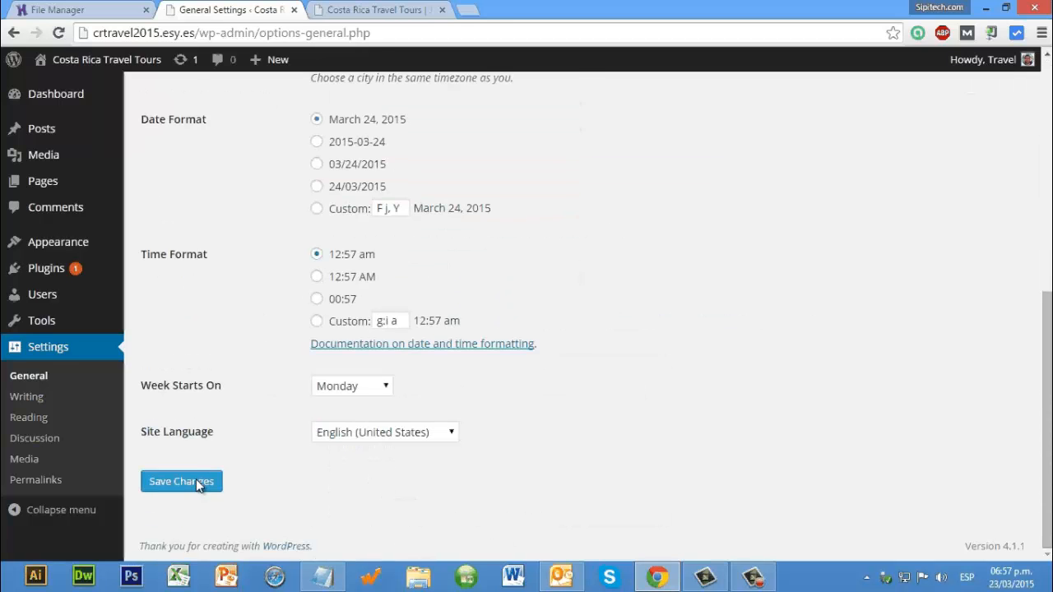
pyautogui.click(196, 481)
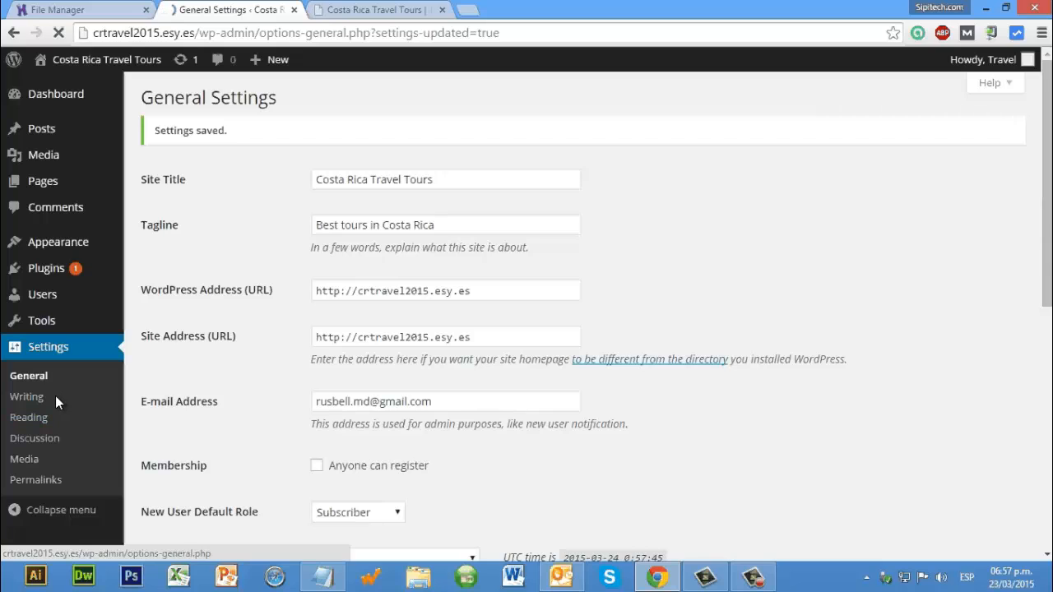
# Look through the Writing and Reading settings, ending on the Discussion moderation options.
pyautogui.click(55, 396)
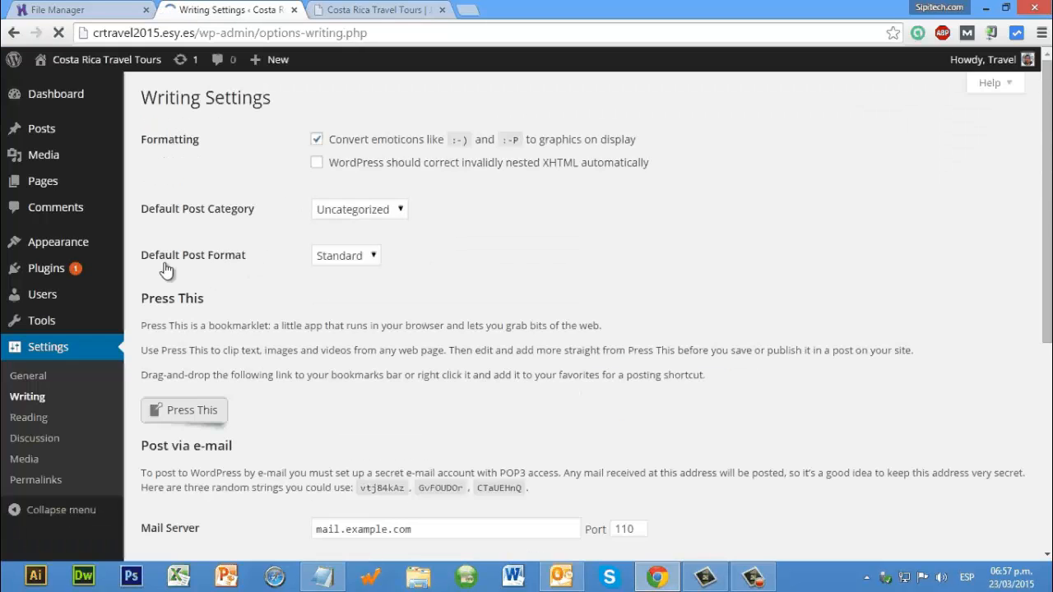
pyautogui.scroll(-5, 289, 405)
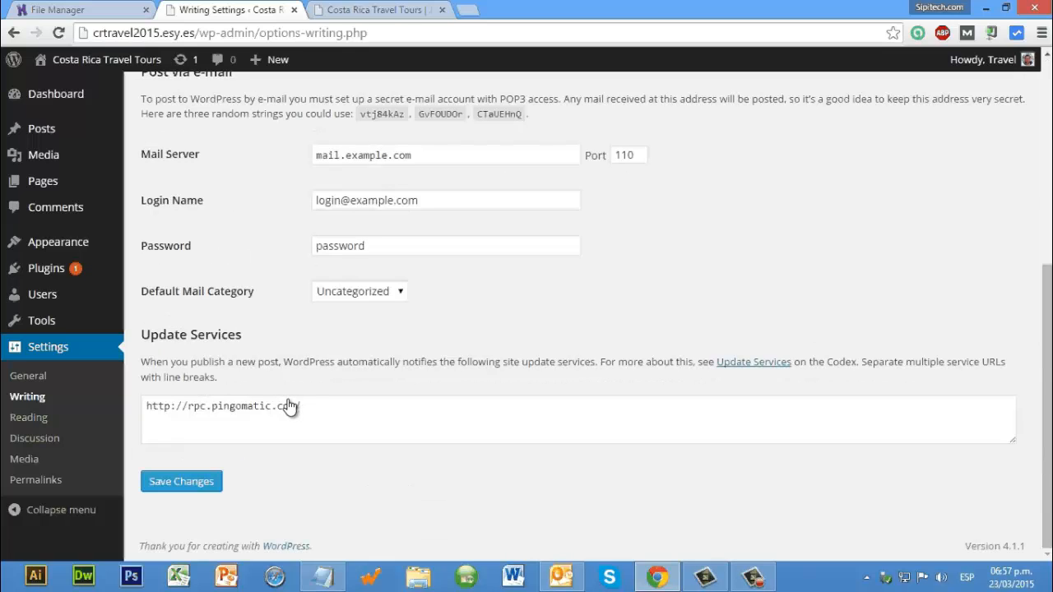
pyautogui.scroll(5, 308, 198)
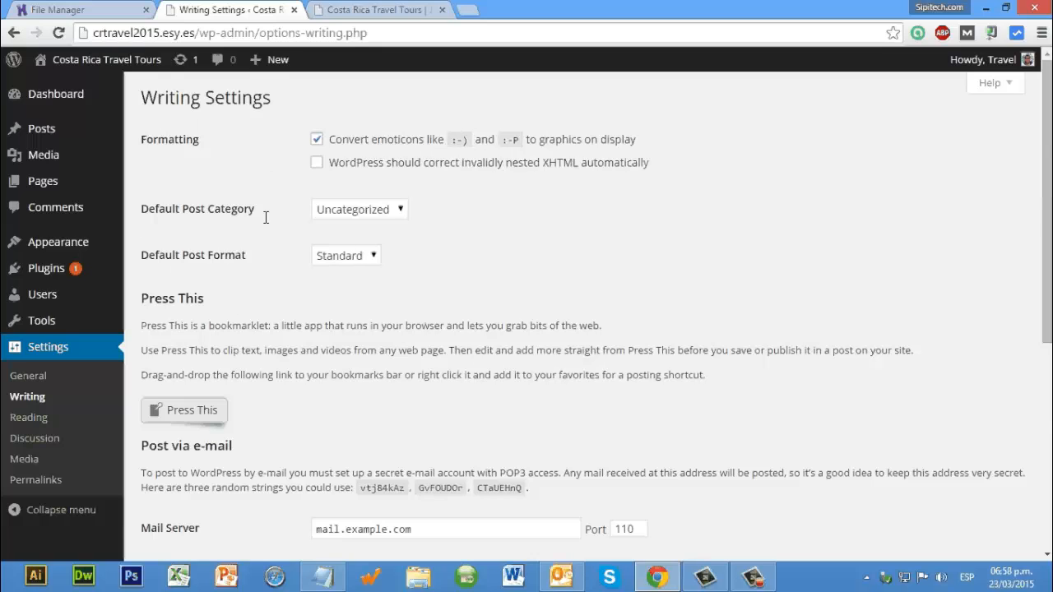
pyautogui.scroll(-2, 265, 215)
pyautogui.scroll(-3, 71, 383)
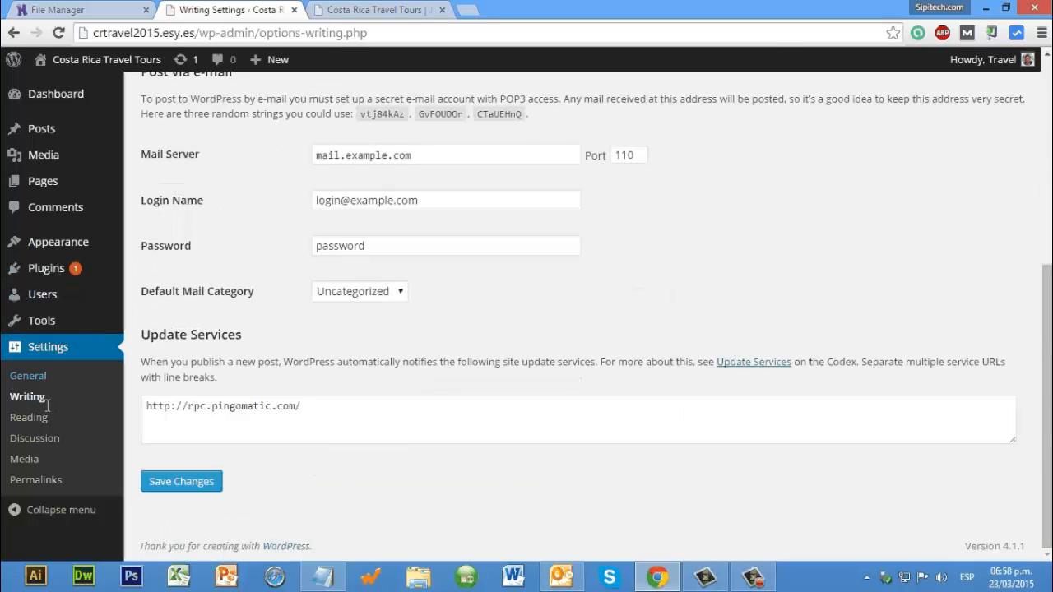
pyautogui.click(45, 420)
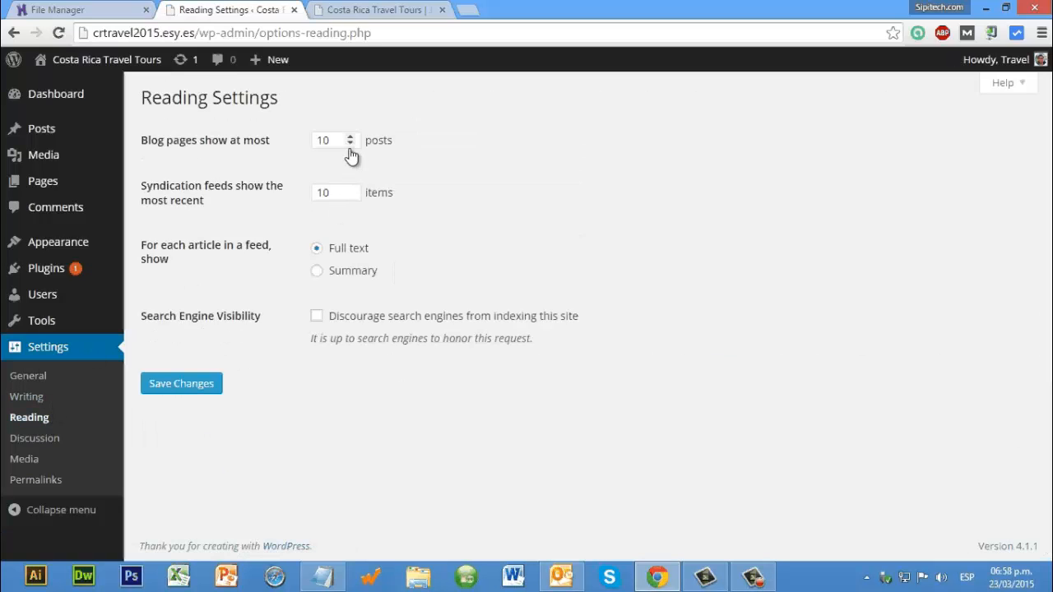
pyautogui.click(44, 443)
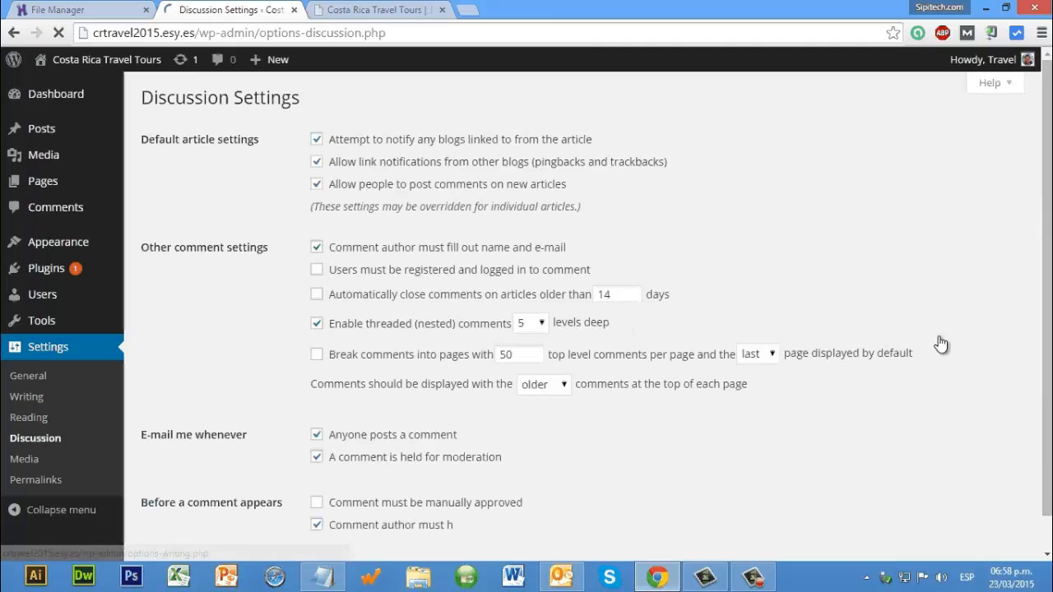
pyautogui.scroll(-6, 385, 357)
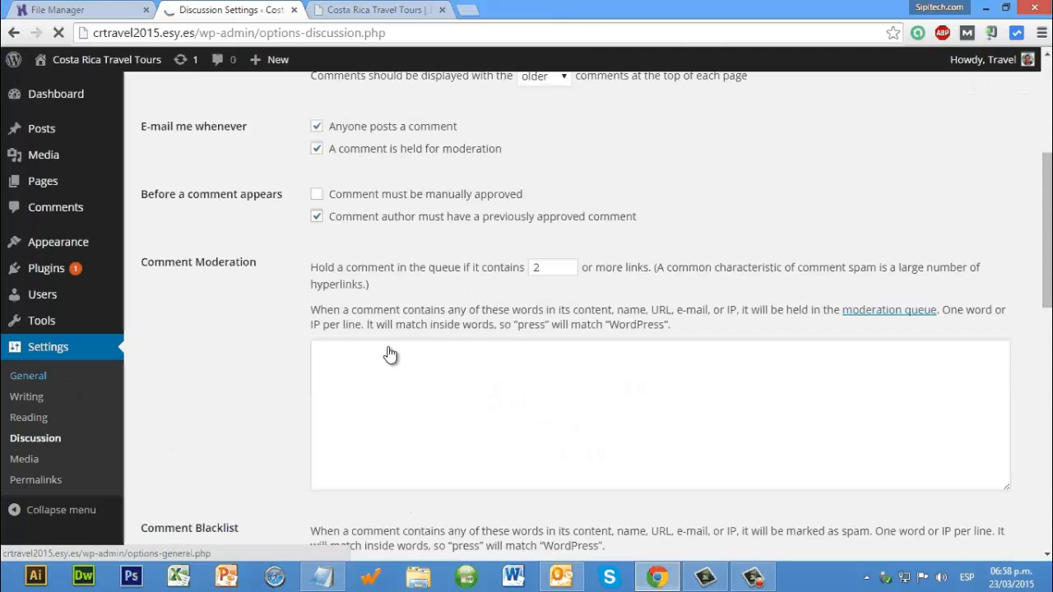
pyautogui.scroll(6, 428, 246)
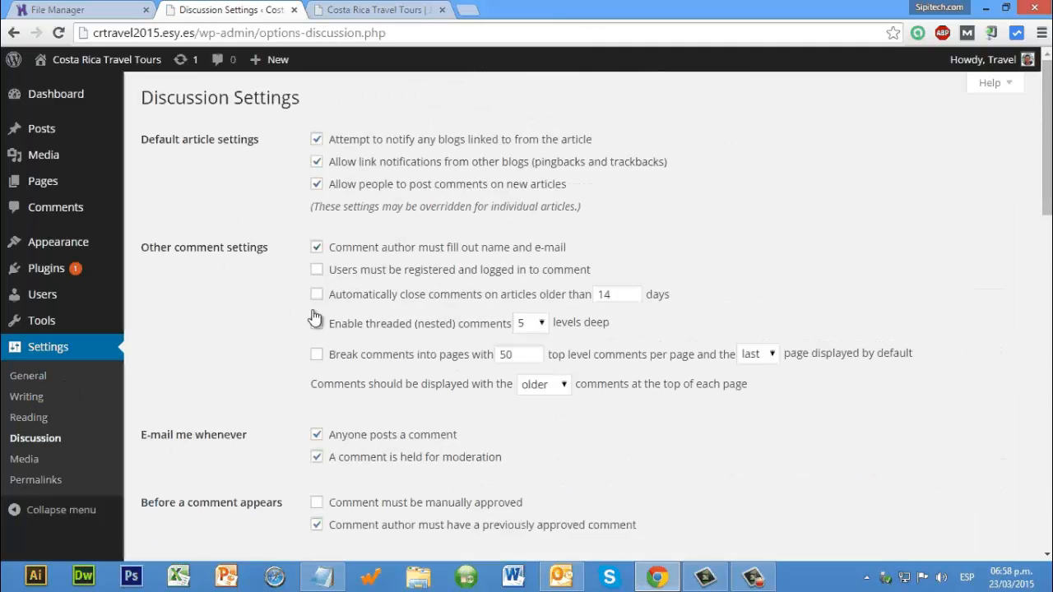
pyautogui.scroll(-4, 69, 470)
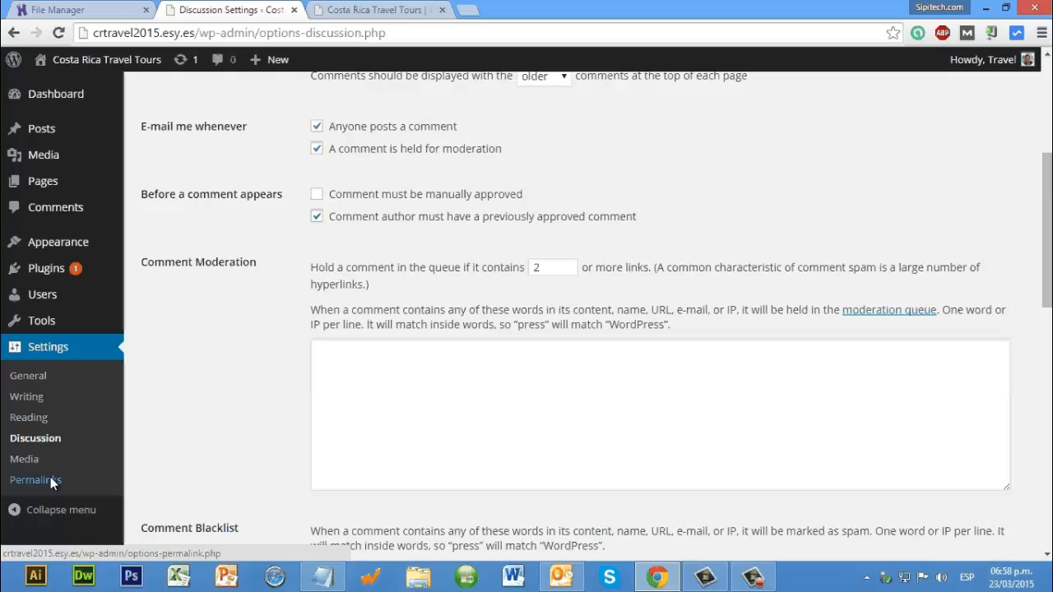
# Open Permalink Settings and examine the default example URL ending in 123.
pyautogui.click(51, 478)
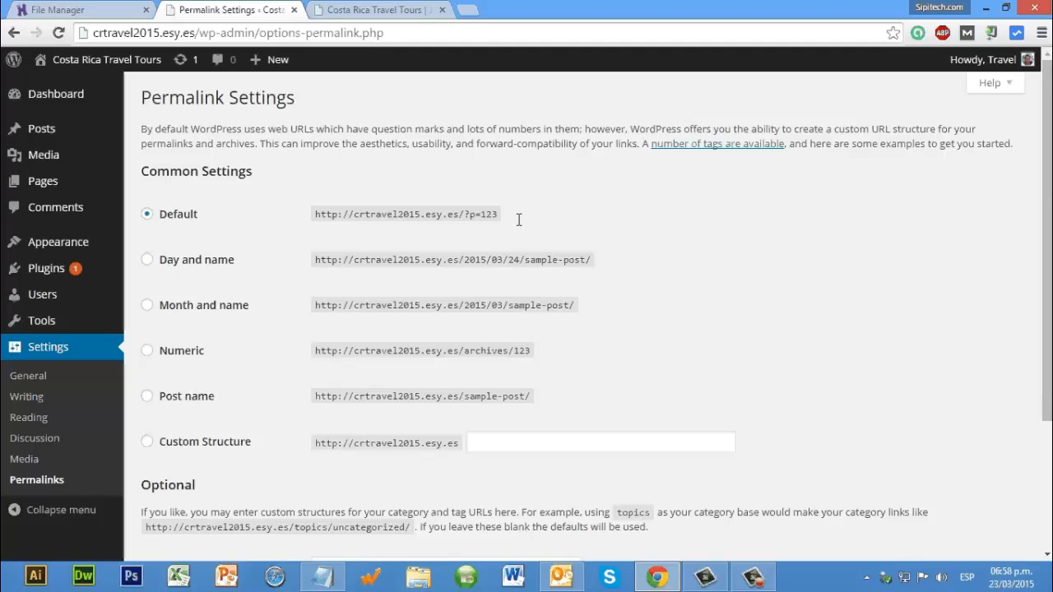
pyautogui.moveTo(499, 213); pyautogui.dragTo(406, 216)
pyautogui.moveTo(487, 216); pyautogui.dragTo(487, 216)
pyautogui.moveTo(488, 215); pyautogui.dragTo(420, 221)
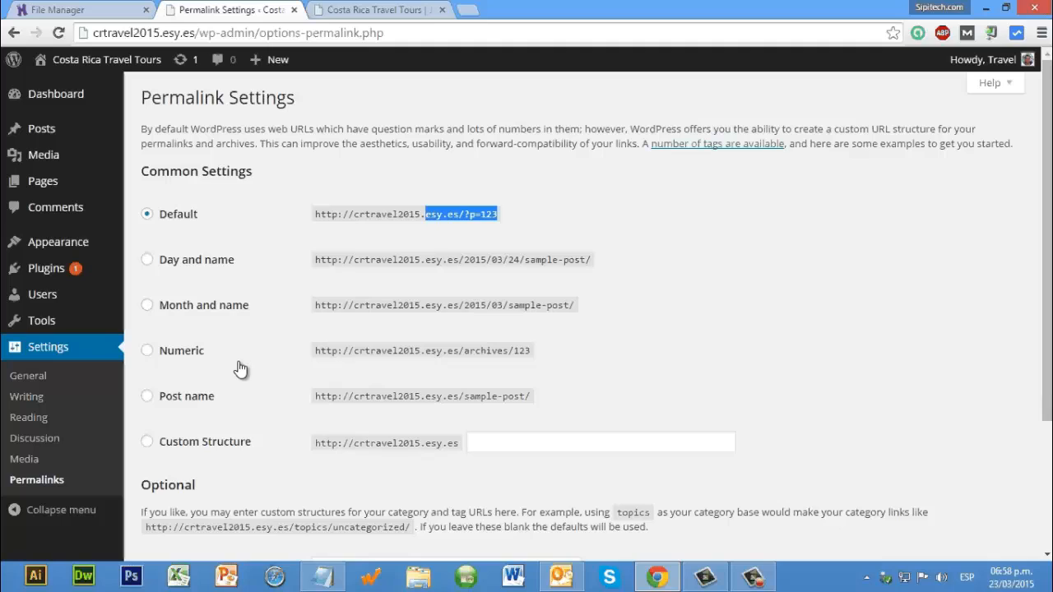
# Select the Post name structure (/%postname%/) and save the permalink changes.
pyautogui.click(183, 398)
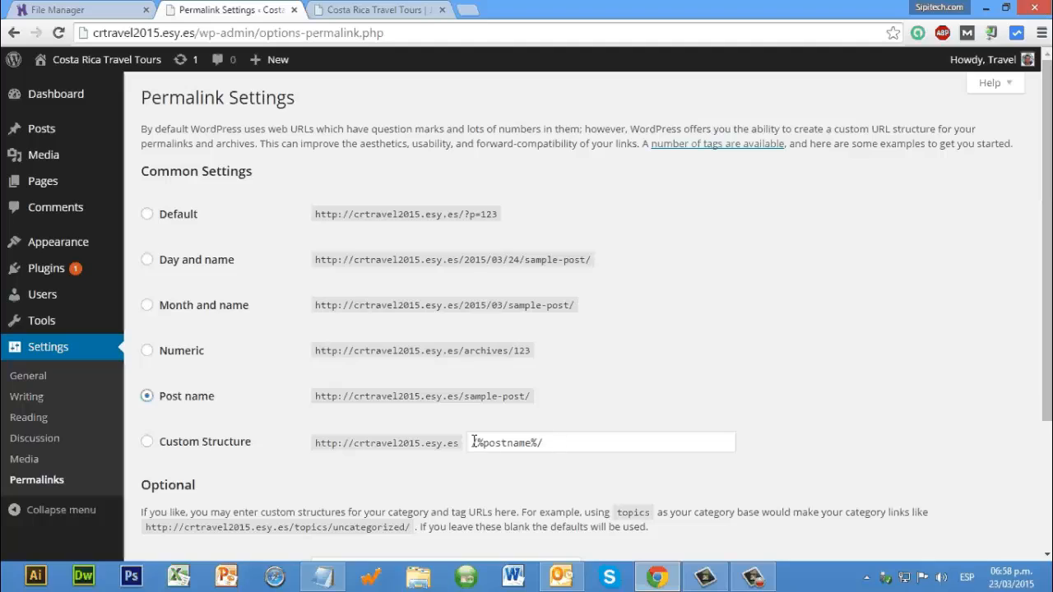
pyautogui.moveTo(553, 444); pyautogui.dragTo(463, 444)
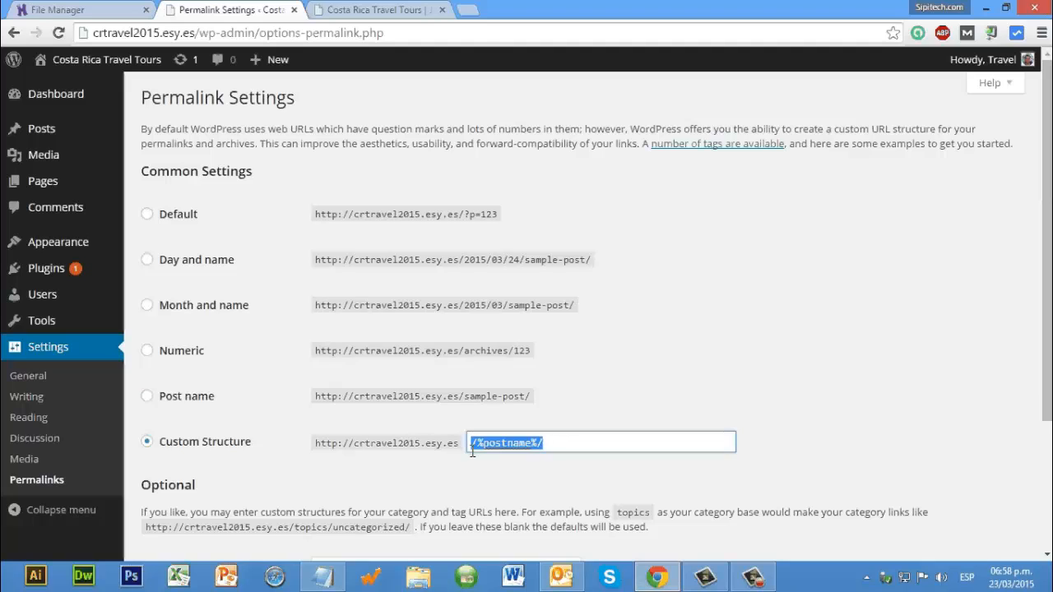
pyautogui.click(175, 214)
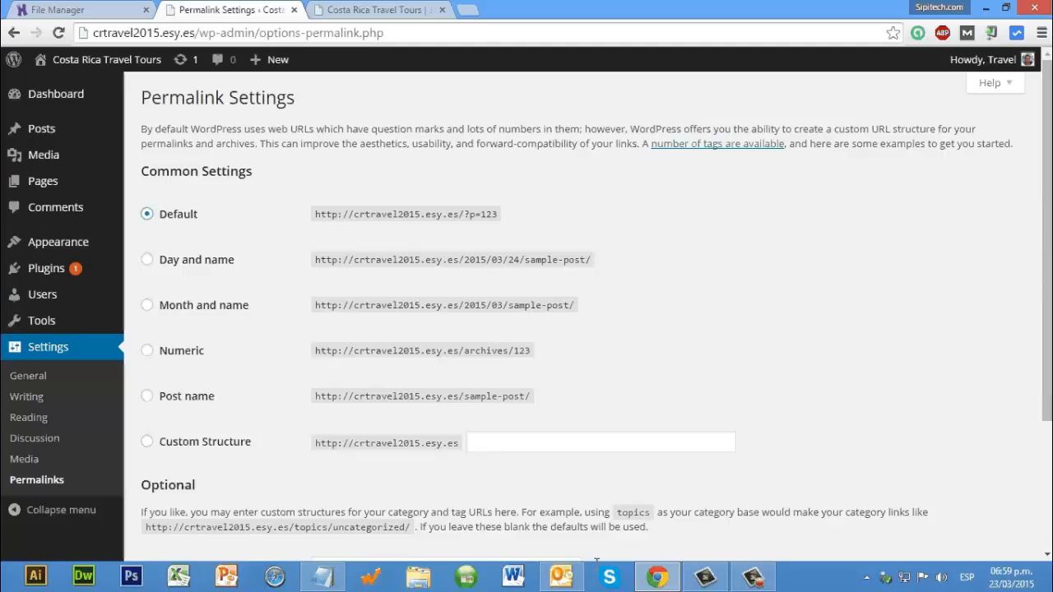
pyautogui.click(186, 397)
pyautogui.moveTo(502, 445); pyautogui.dragTo(507, 445)
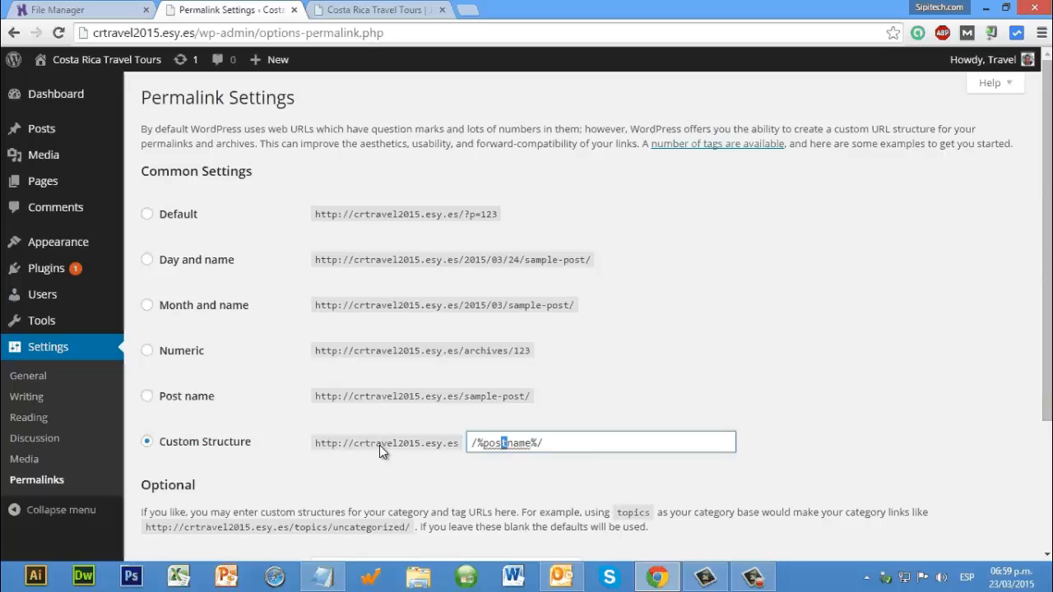
pyautogui.scroll(-3, 379, 445)
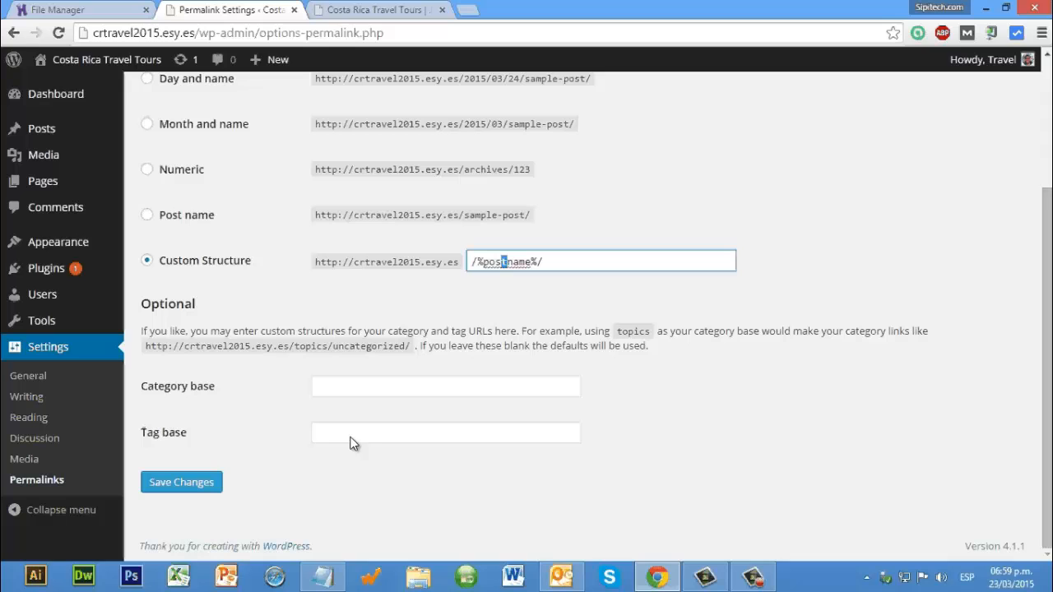
pyautogui.click(186, 486)
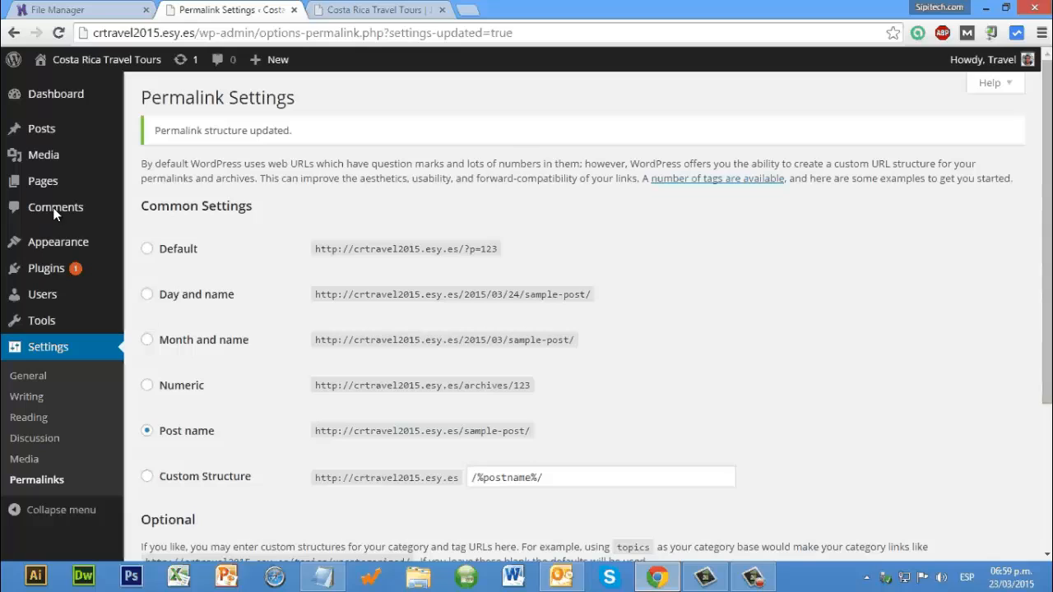
pyautogui.click(433, 6)
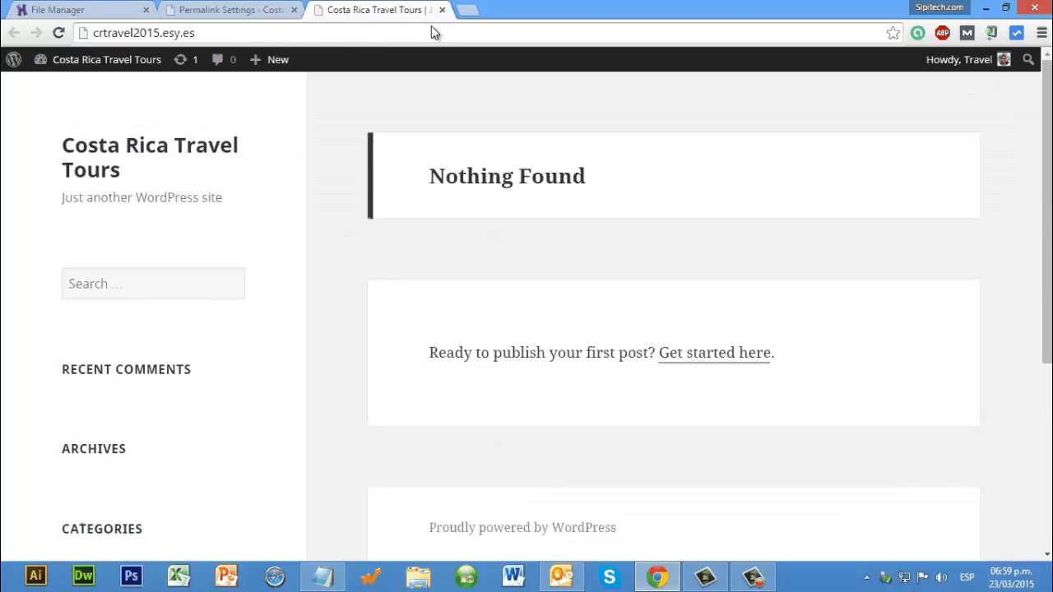
pyautogui.scroll(-4, 456, 275)
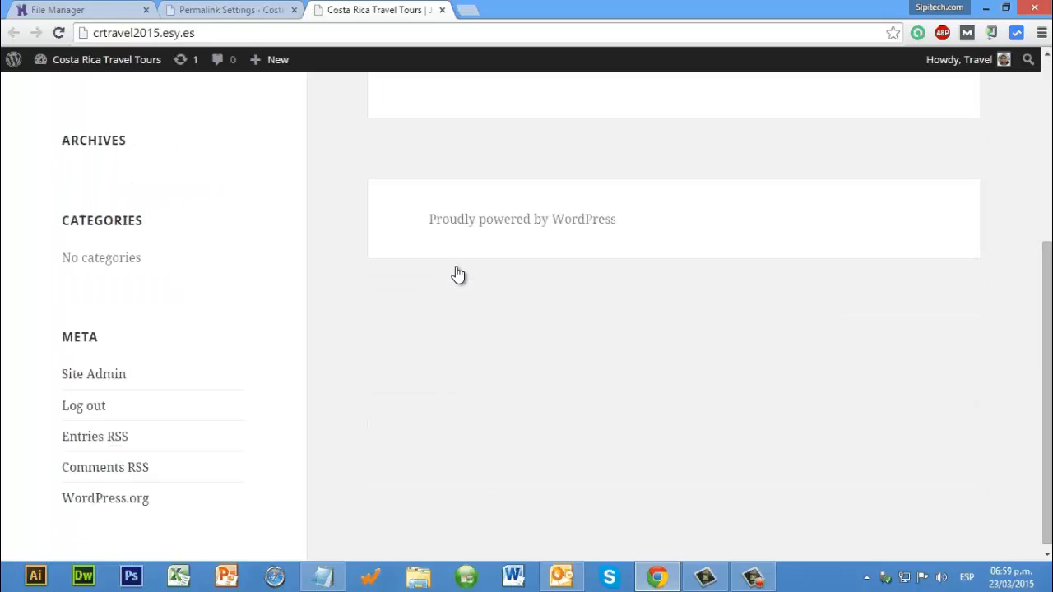
pyautogui.scroll(4, 455, 274)
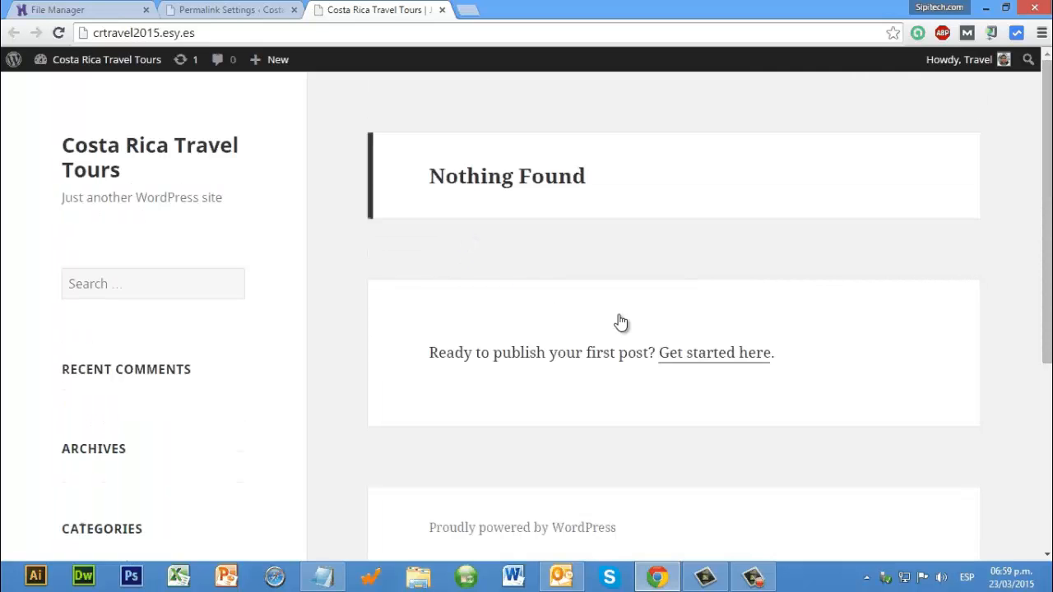
pyautogui.click(230, 8)
pyautogui.moveTo(79, 260)
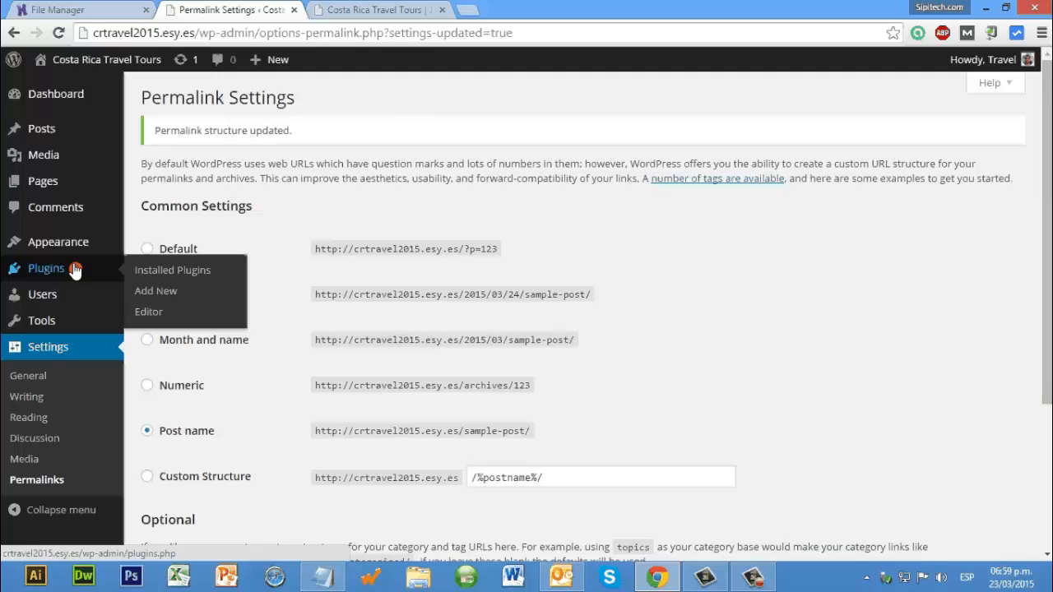
# Bulk-update the Akismet plugin to version 3.1.1 and confirm it in the Installed Plugins list.
pyautogui.click(74, 270)
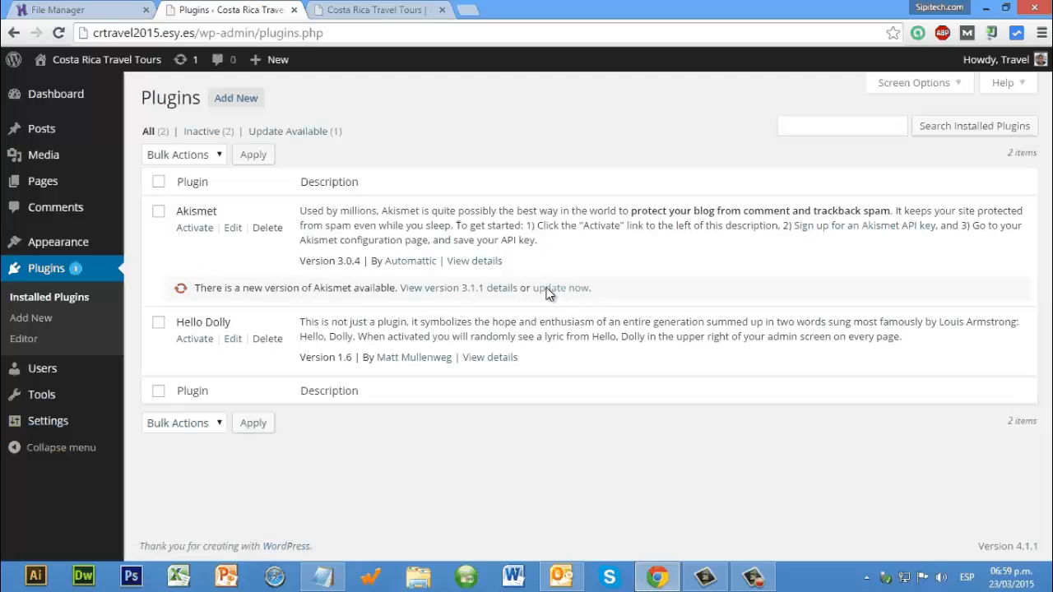
pyautogui.click(158, 213)
pyautogui.click(202, 159)
pyautogui.click(165, 218)
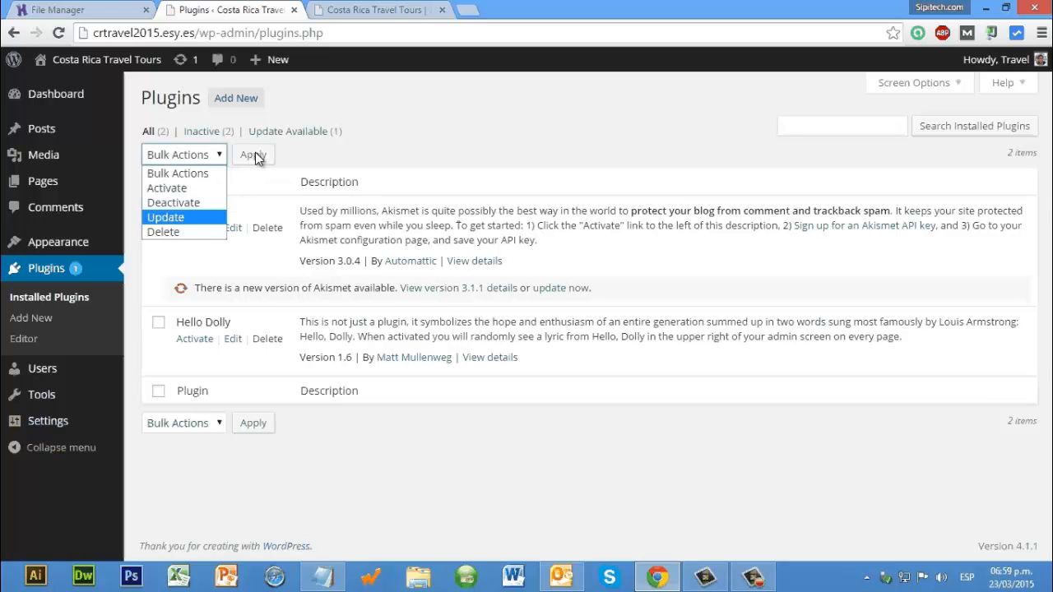
pyautogui.click(254, 157)
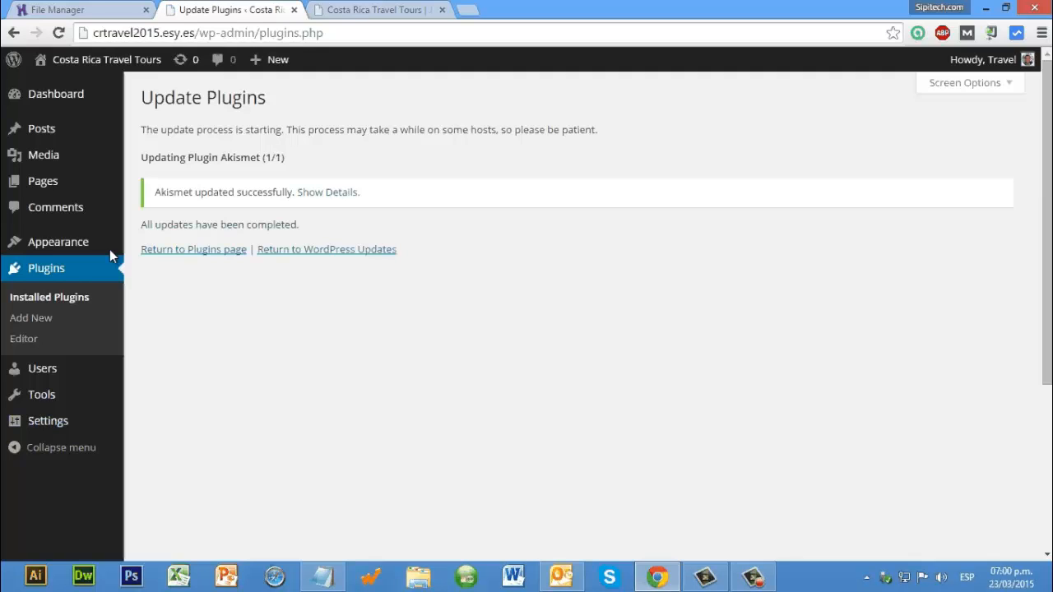
pyautogui.click(64, 275)
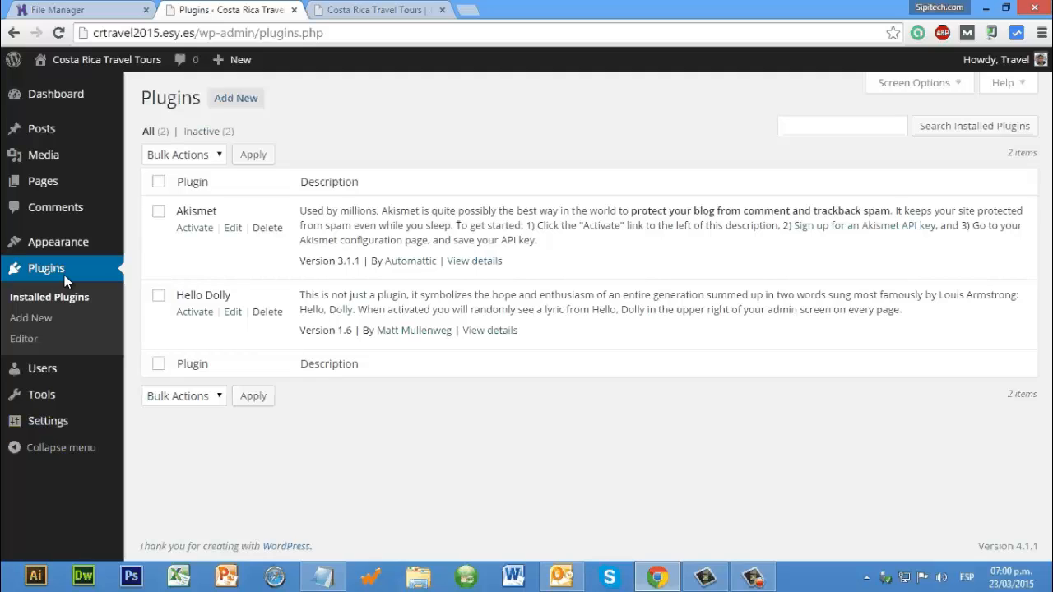
# View the Costa Rica Travel Tours front page, which shows Nothing Found, after rechecking the Plugins page.
pyautogui.click(393, 10)
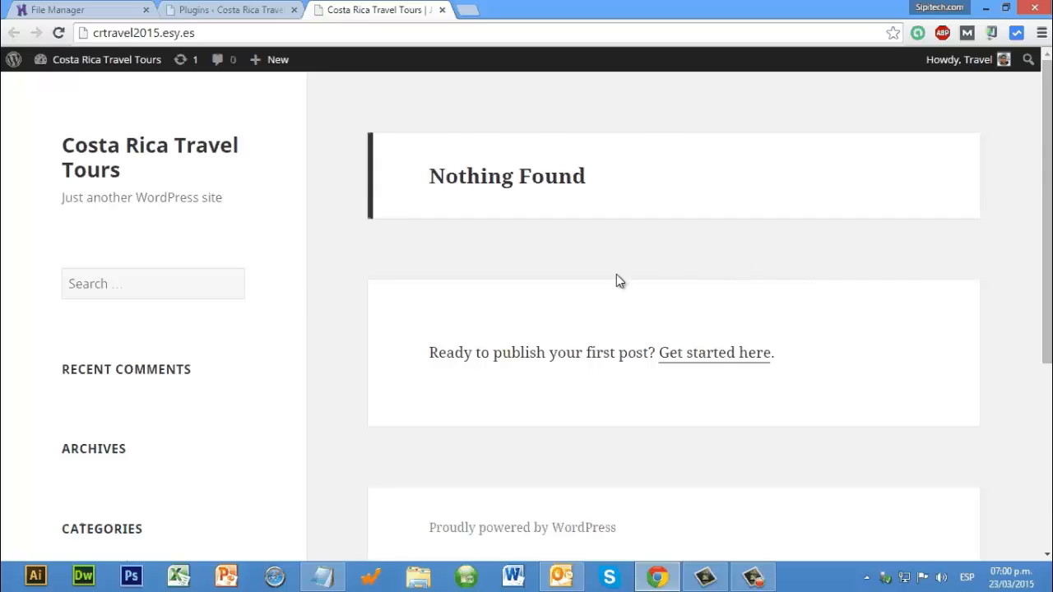
pyautogui.scroll(-4, 306, 280)
pyautogui.scroll(4, 306, 280)
pyautogui.click(200, 9)
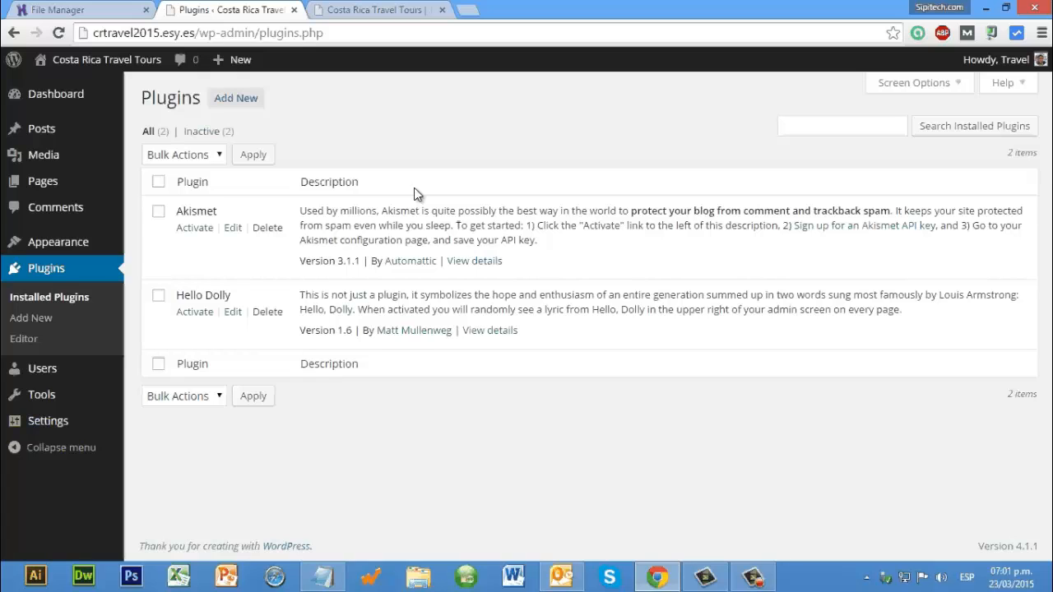
pyautogui.click(397, 9)
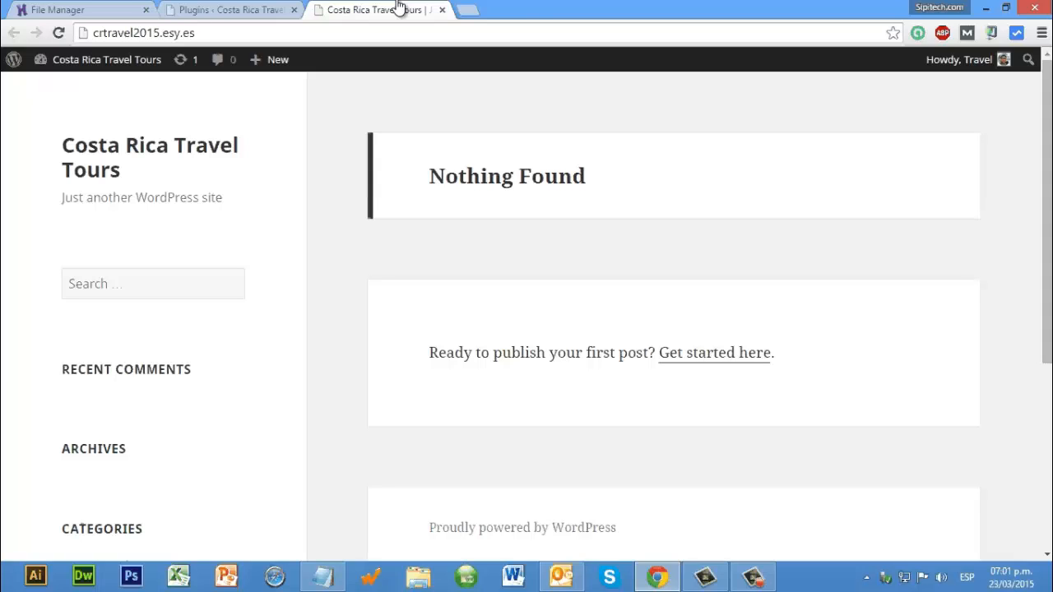
pyautogui.click(757, 577)
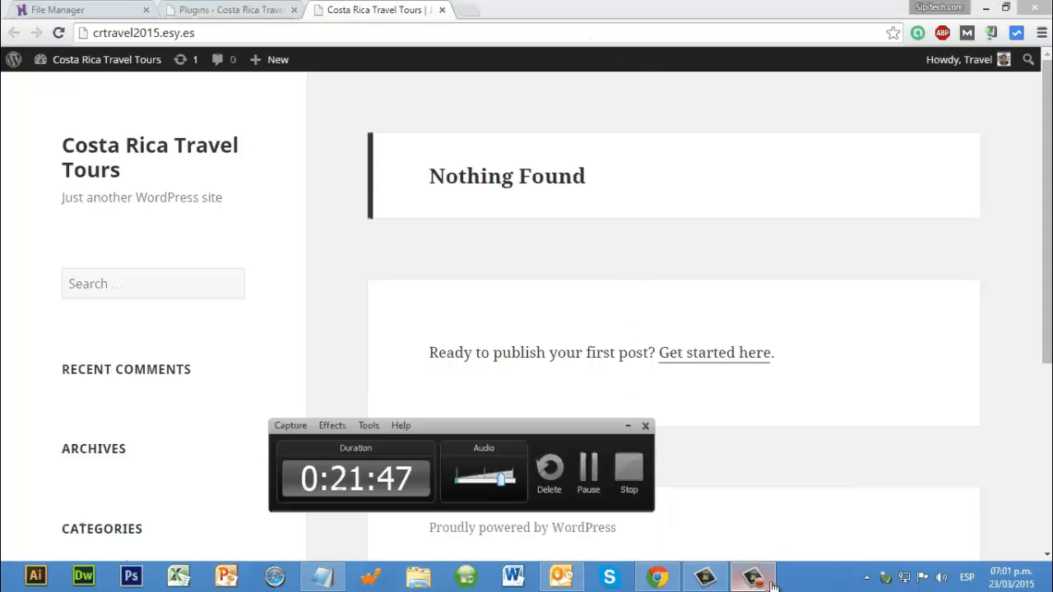